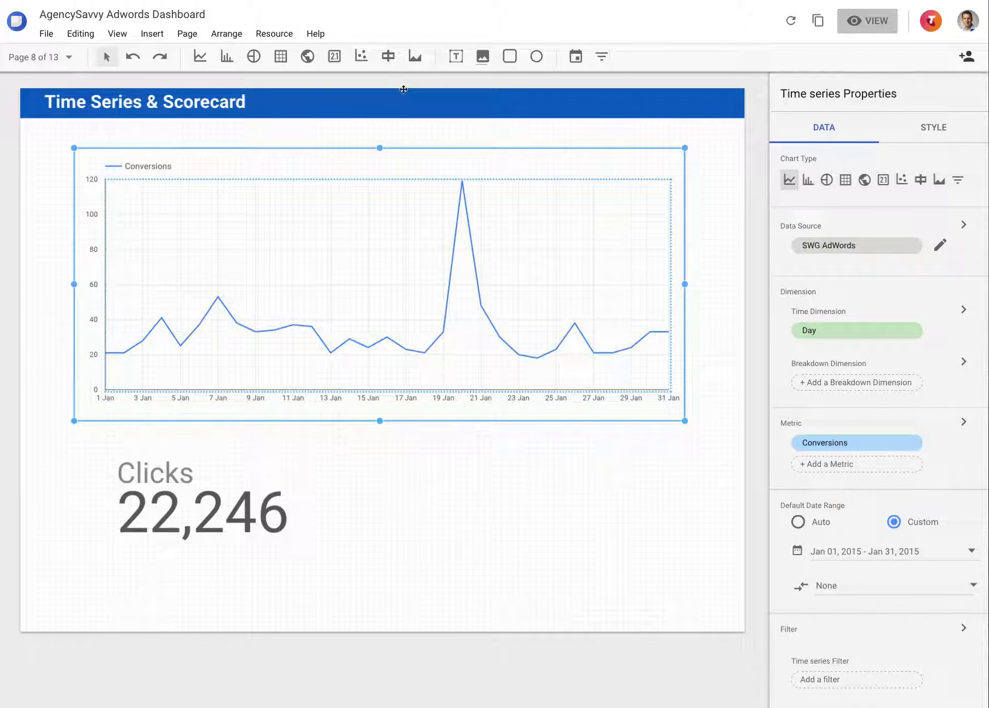
# Try displaying the time series chart's Conversions series as bars and switch it back to a line
pyautogui.click(928, 141)
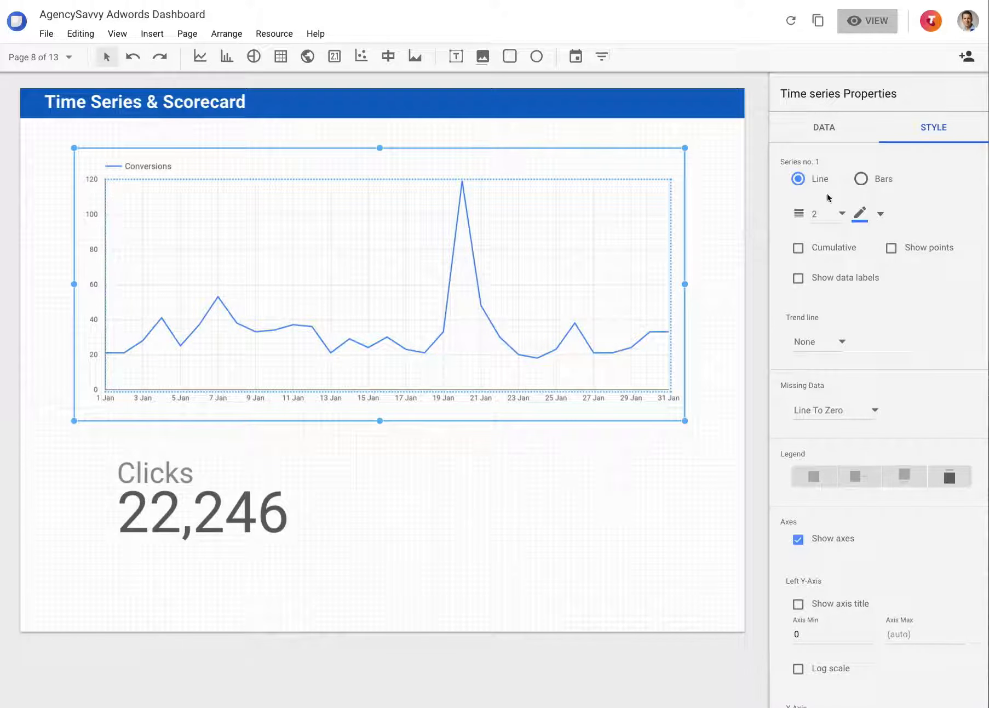
pyautogui.click(859, 180)
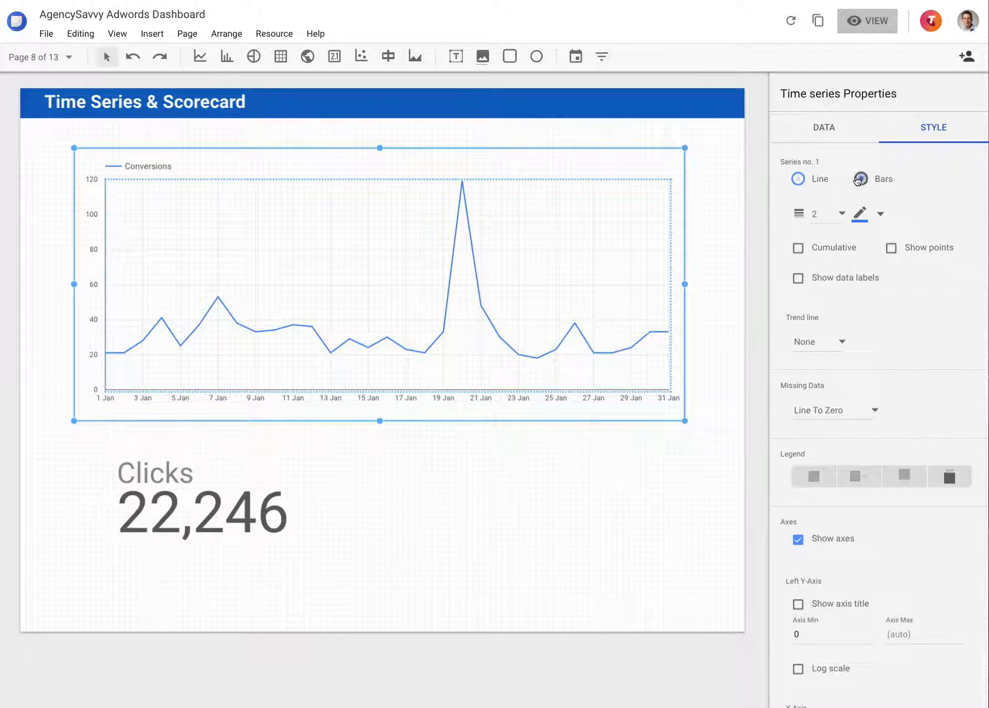
pyautogui.click(798, 180)
# Color the Conversions line red and set its thickness to 4
pyautogui.click(875, 214)
pyautogui.click(809, 261)
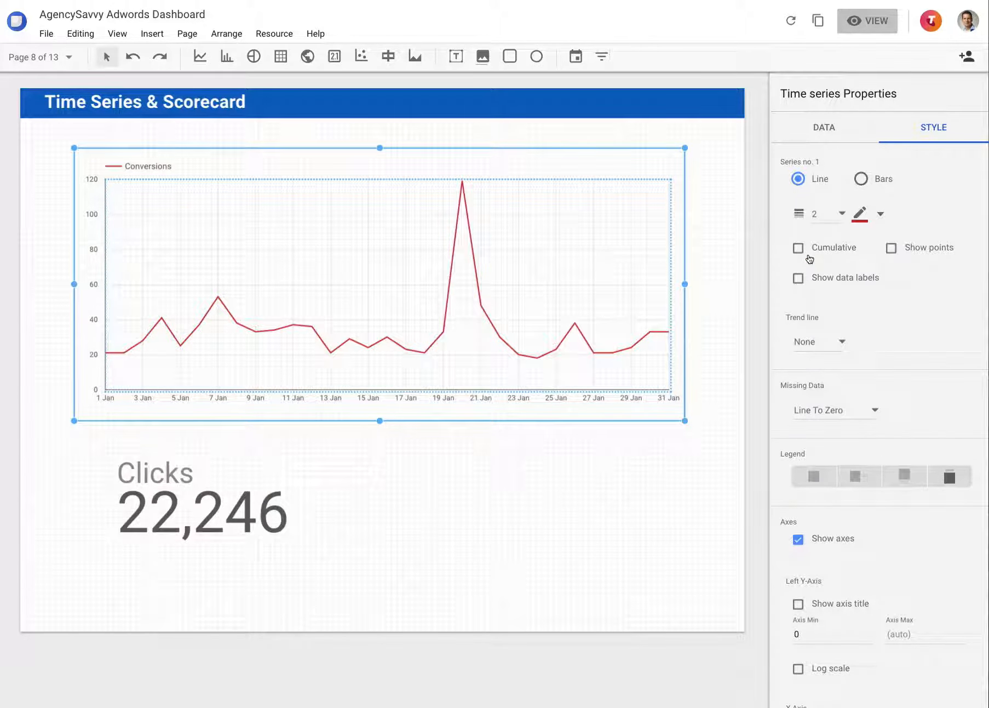
pyautogui.click(838, 214)
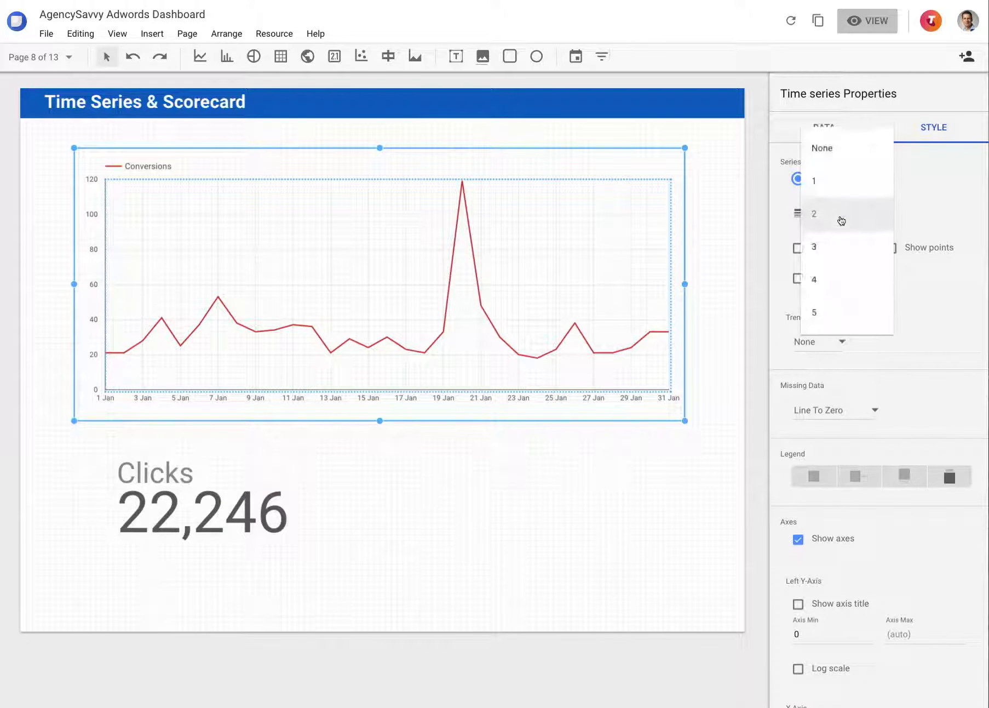
pyautogui.click(825, 282)
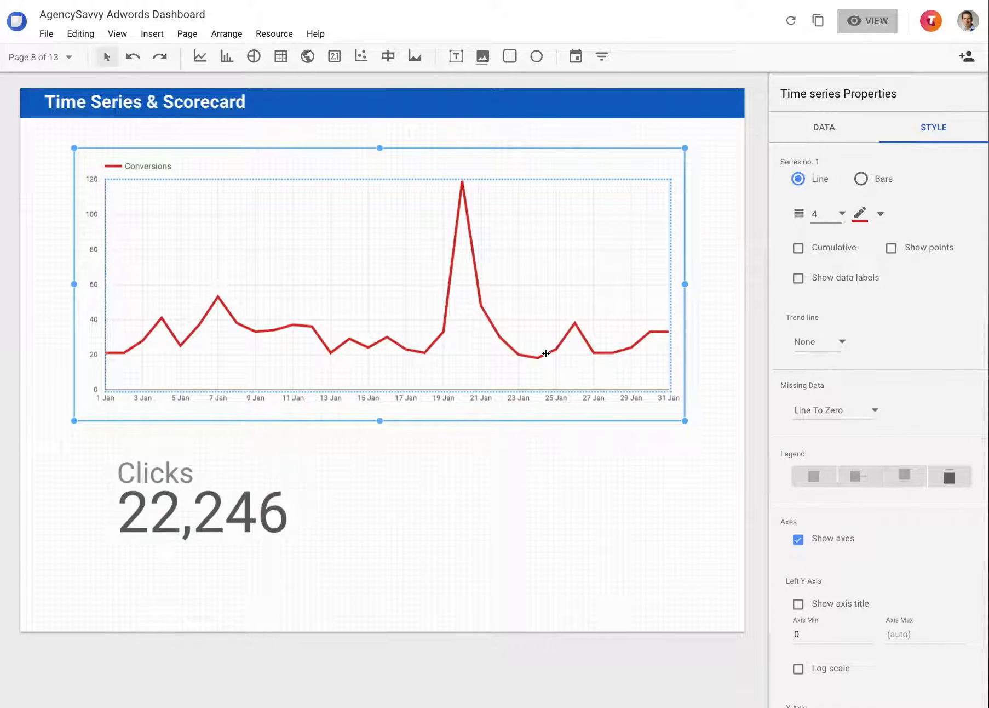
# Try a polynomial and a linear trend line on the Conversions series and reset the trend line to None
pyautogui.click(844, 343)
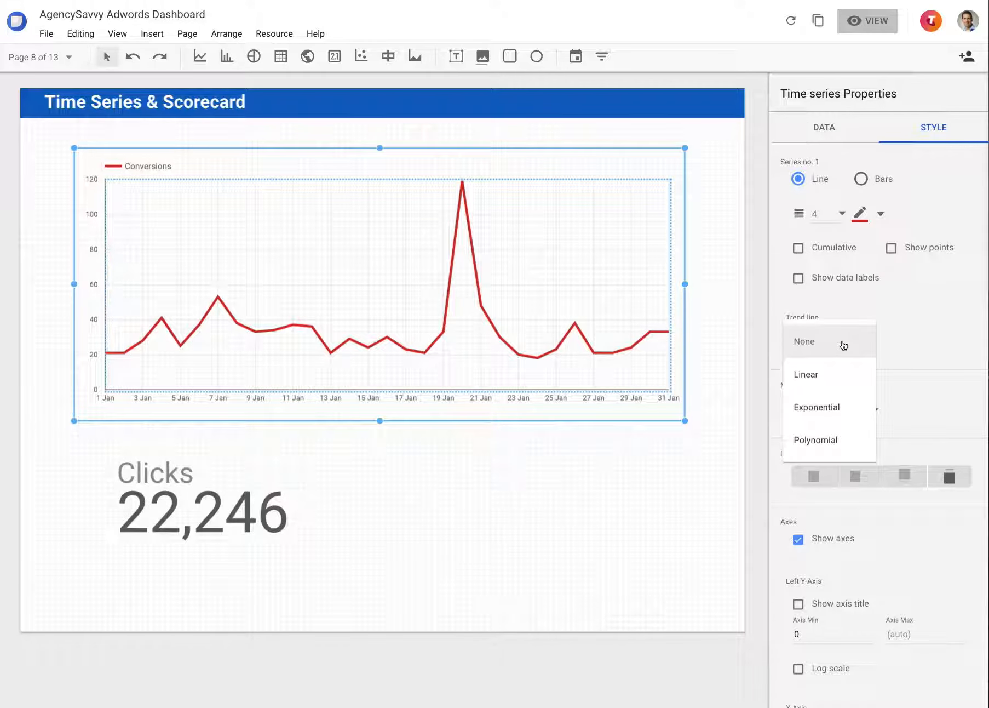
pyautogui.click(833, 438)
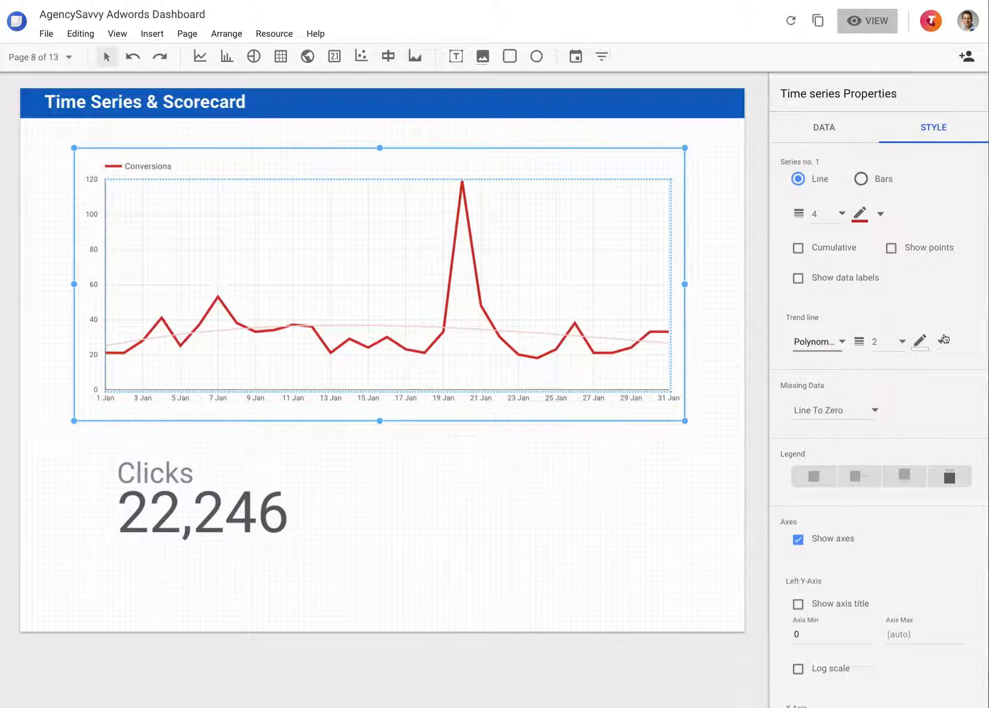
pyautogui.click(836, 342)
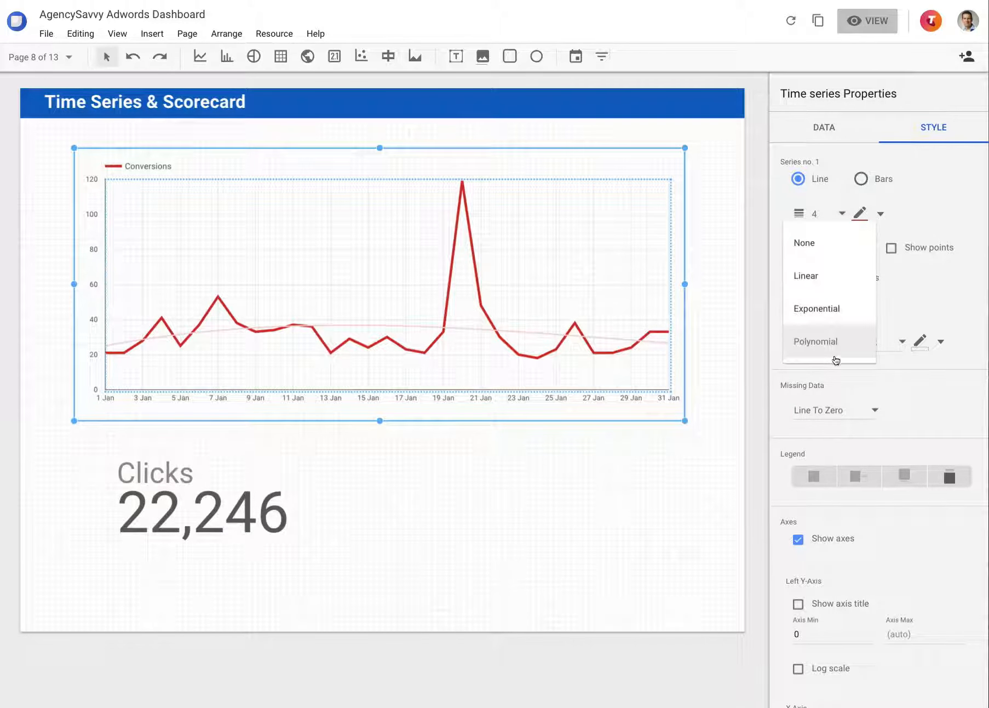
pyautogui.click(820, 280)
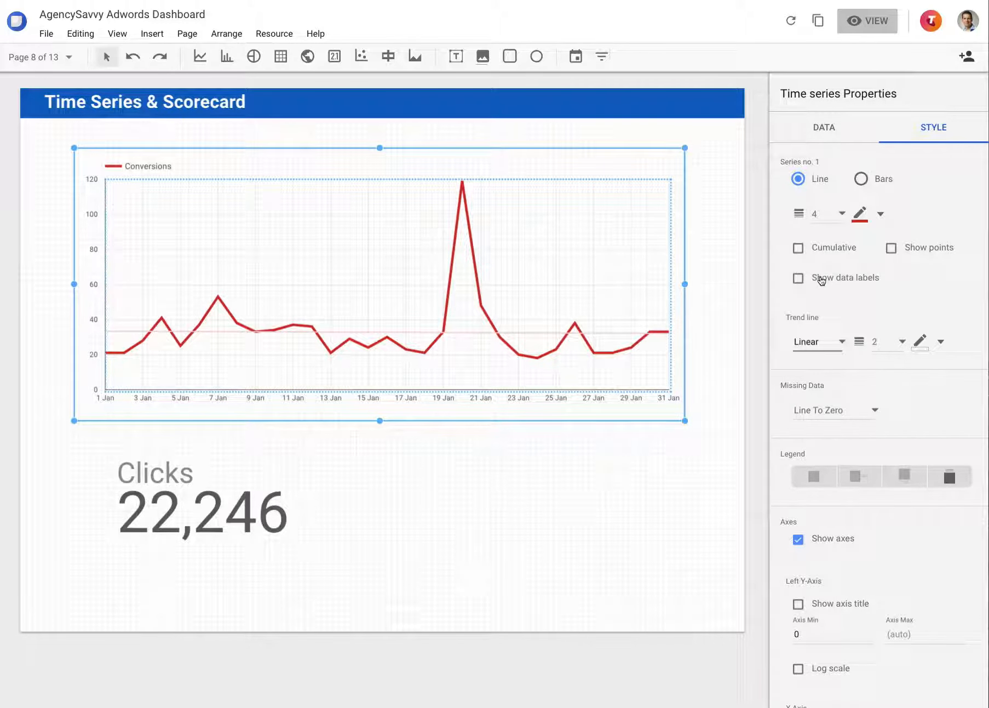
pyautogui.click(828, 343)
pyautogui.click(816, 308)
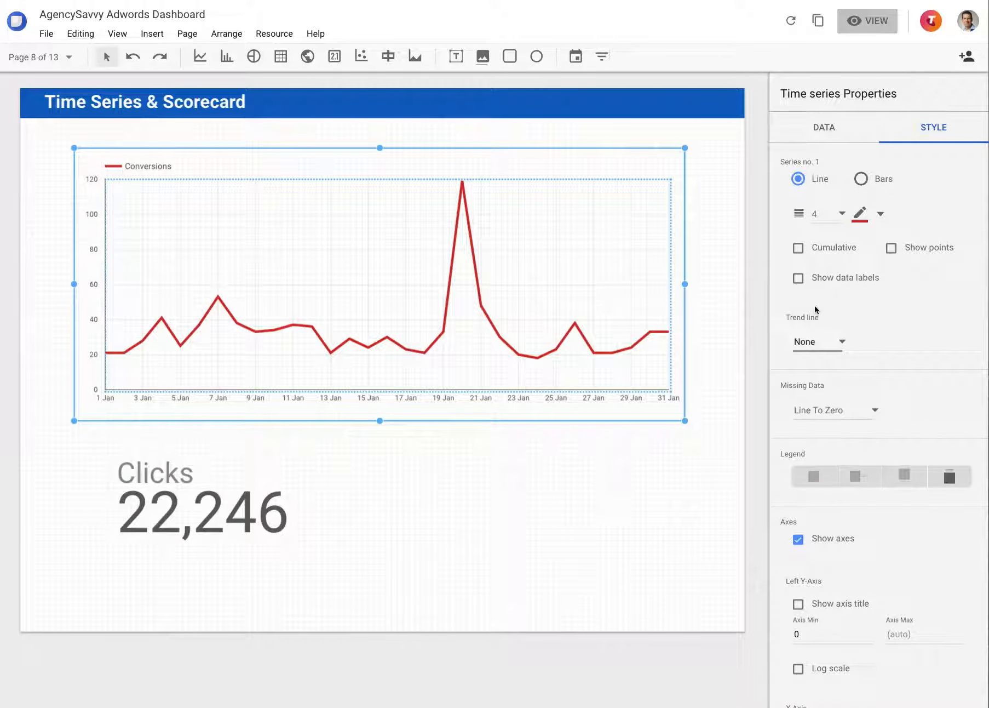
# Try the cumulative, points and data labels options on the Conversions series one at a time, turning each off again
pyautogui.click(828, 250)
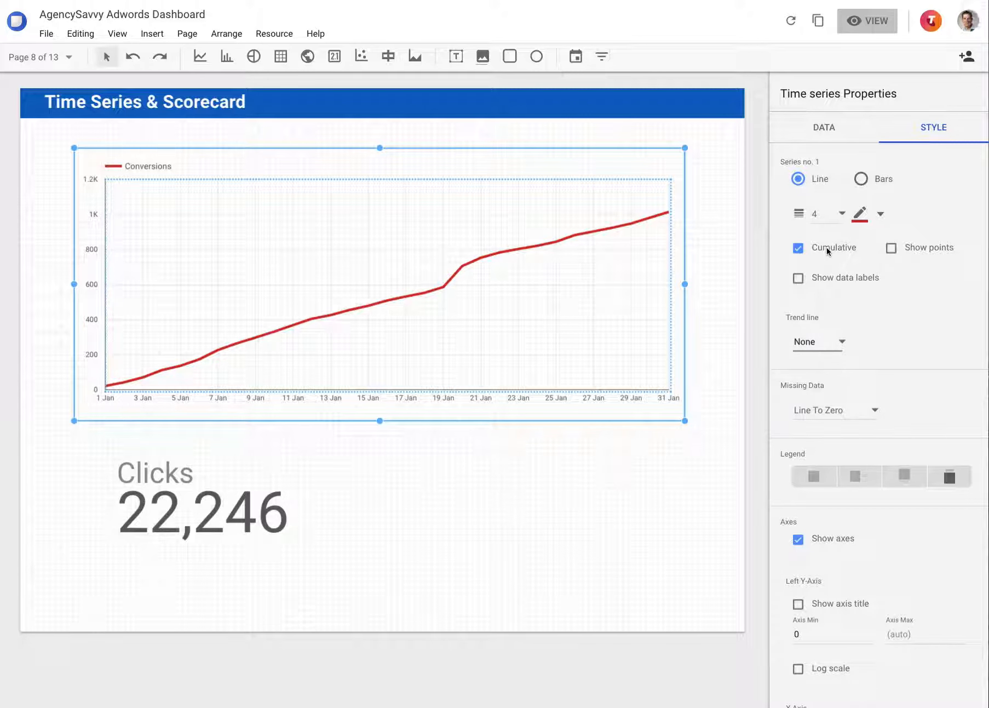
pyautogui.click(827, 247)
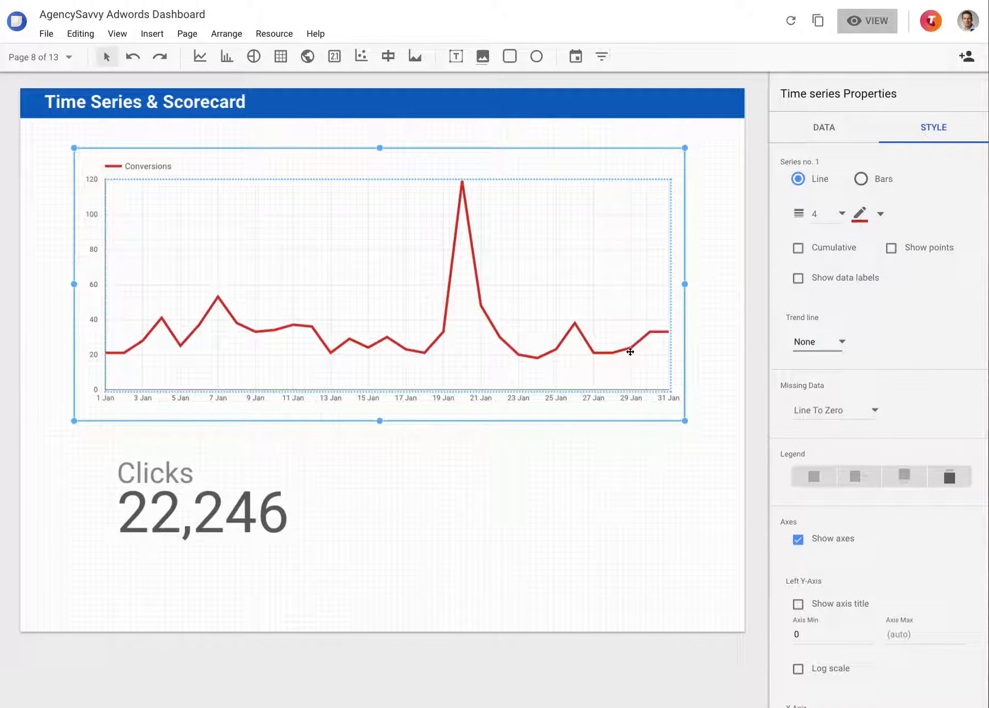
pyautogui.click(918, 249)
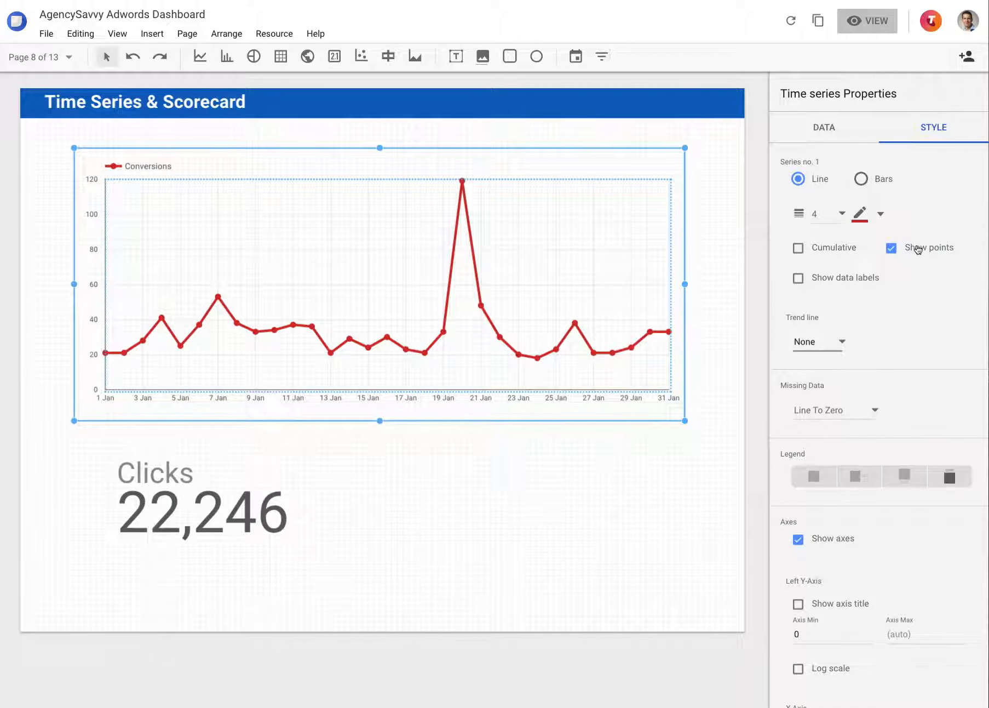
pyautogui.click(918, 249)
pyautogui.click(839, 277)
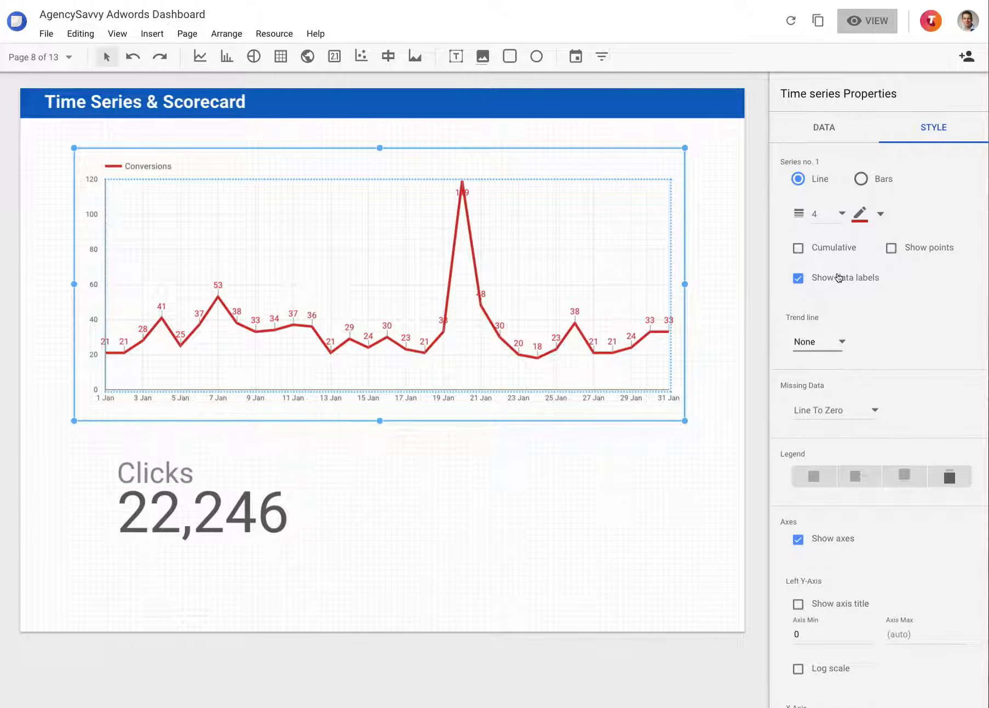
pyautogui.click(838, 277)
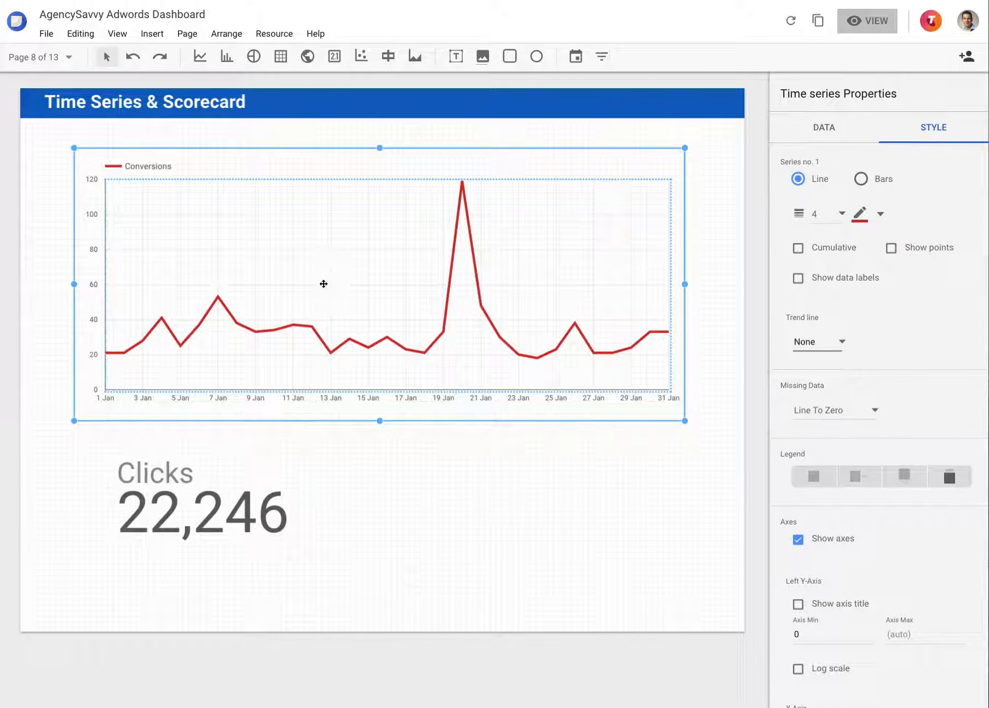
# Change the Clicks scorecard's metric to Conversions and move the scorecard over the upper-right corner of the time series chart
pyautogui.click(231, 496)
pyautogui.click(825, 127)
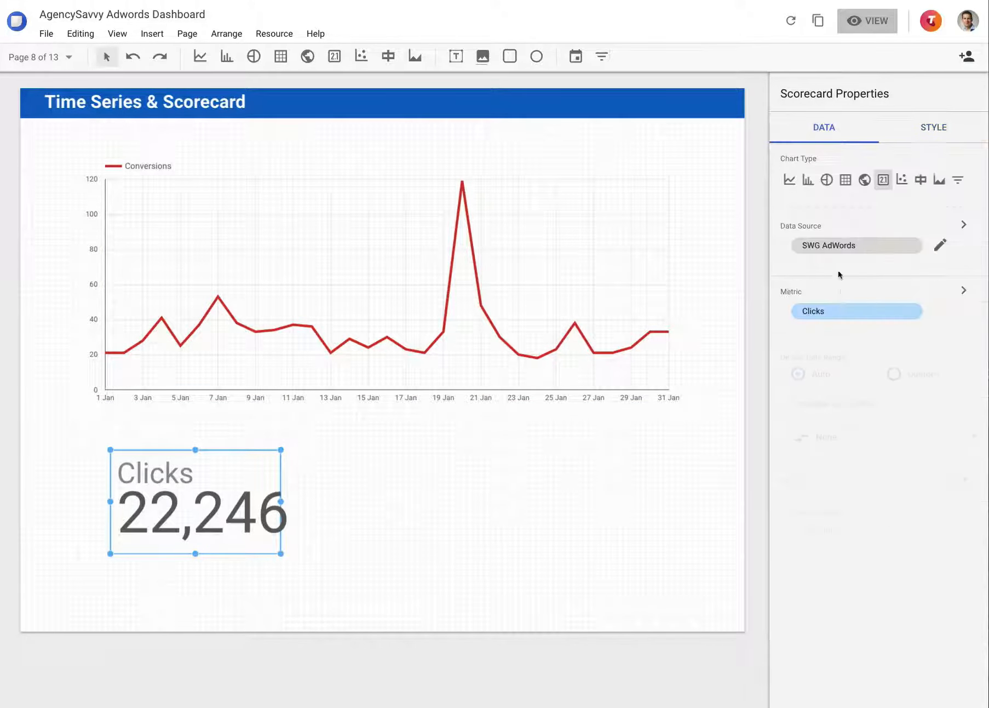
pyautogui.click(868, 311)
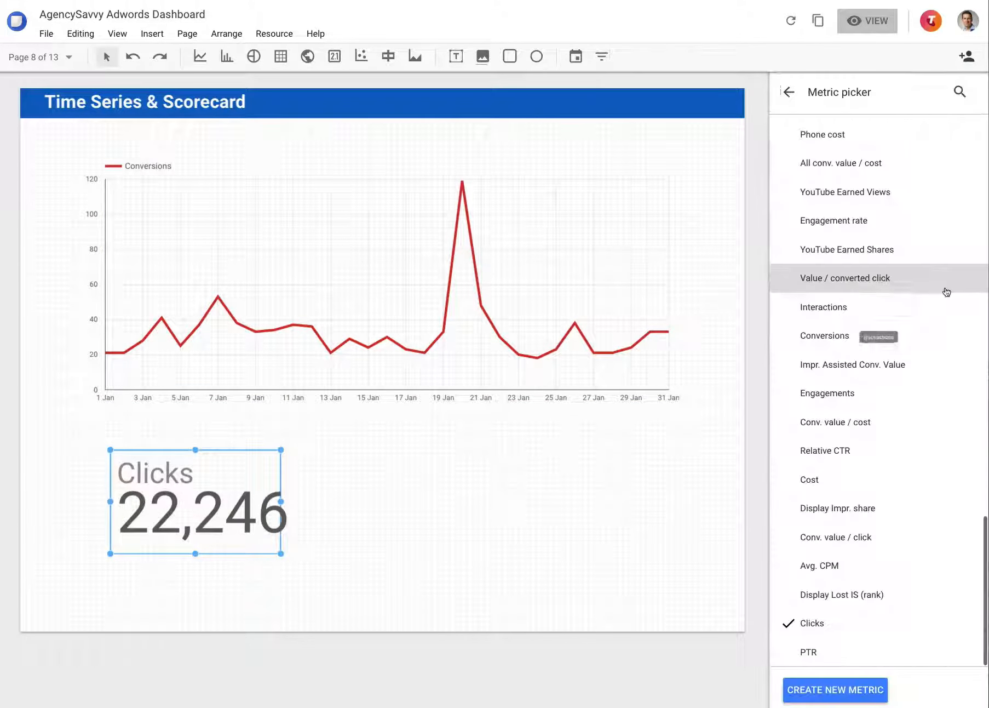
pyautogui.click(958, 92)
pyautogui.write('conv')
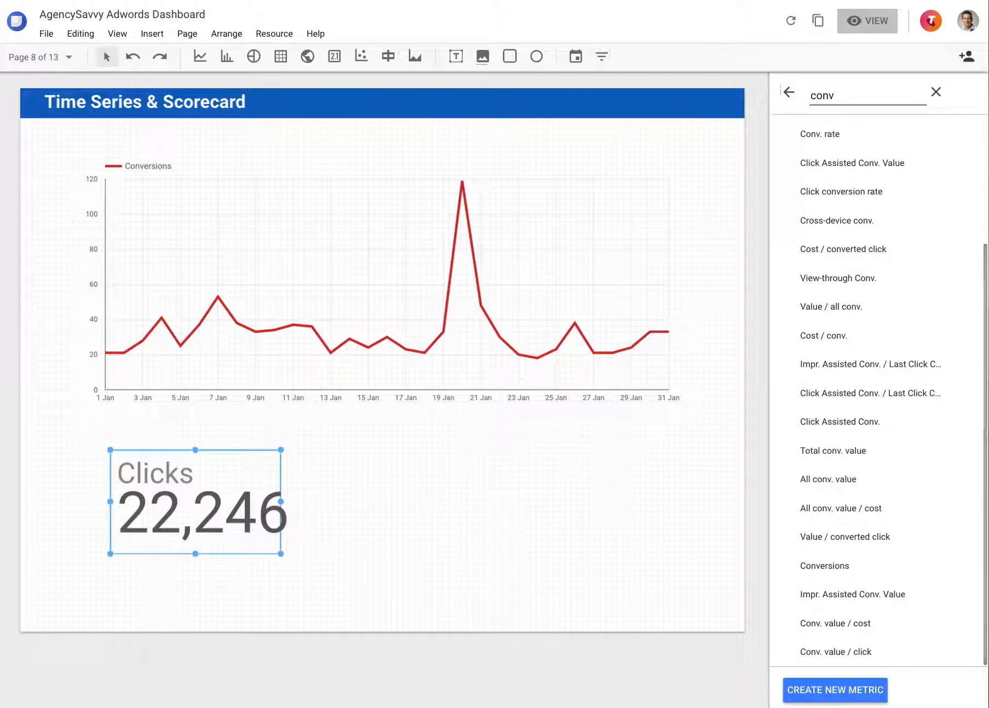
pyautogui.write('e')
pyautogui.click(863, 215)
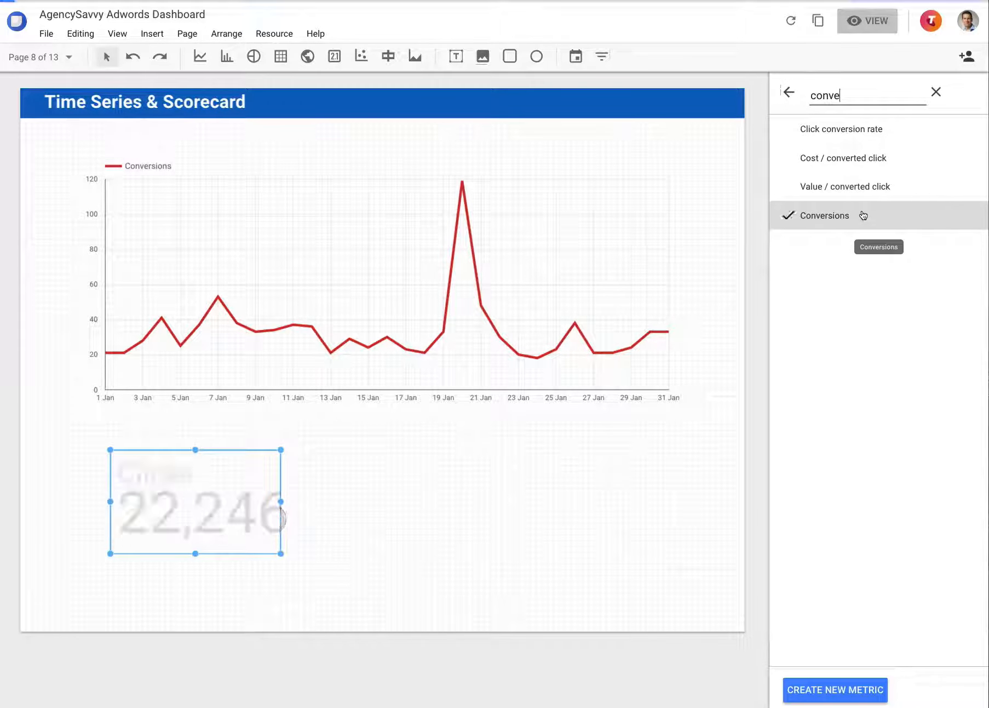
pyautogui.click(789, 92)
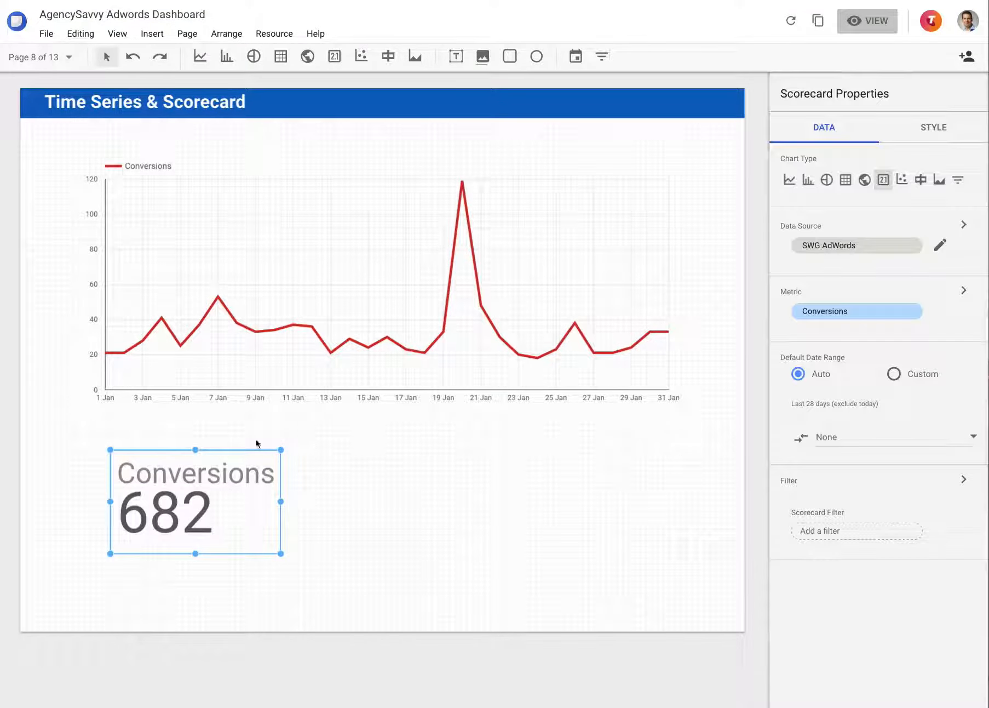
pyautogui.moveTo(230, 499); pyautogui.dragTo(652, 204)
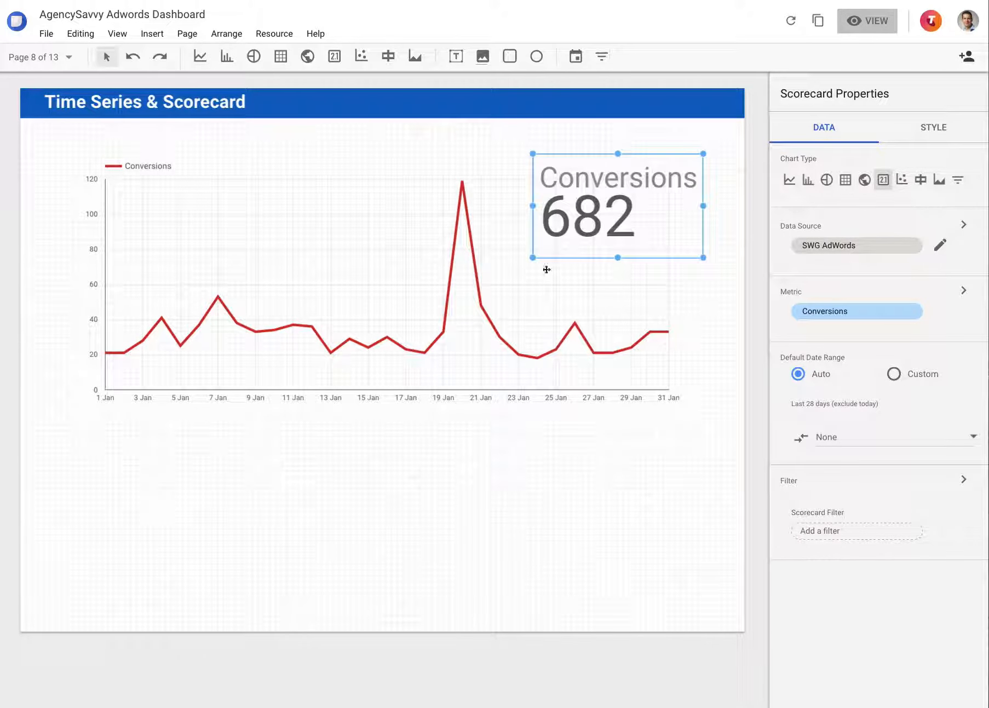
pyautogui.click(474, 459)
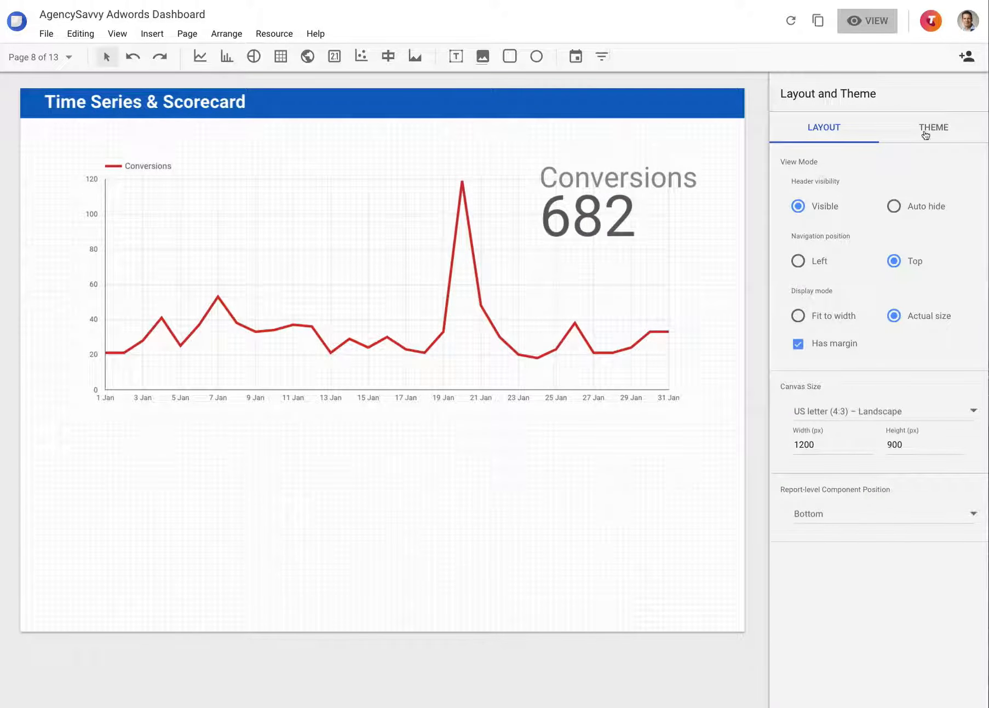
# Try hiding the time series chart's axes and show them again
pyautogui.click(440, 278)
pyautogui.click(933, 130)
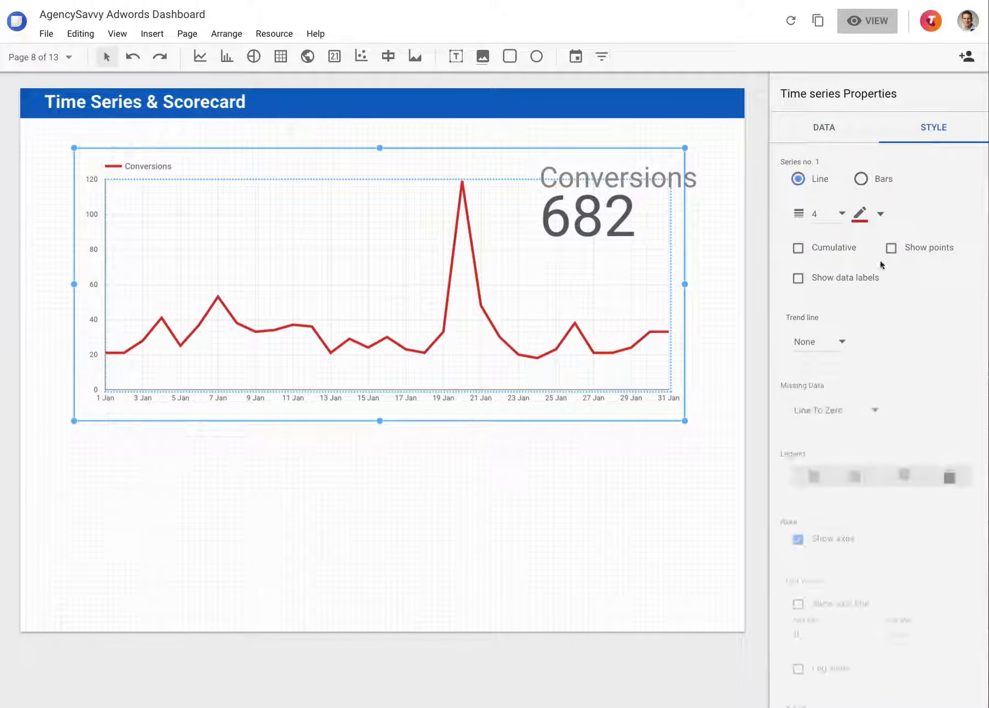
pyautogui.scroll(-1, 882, 344)
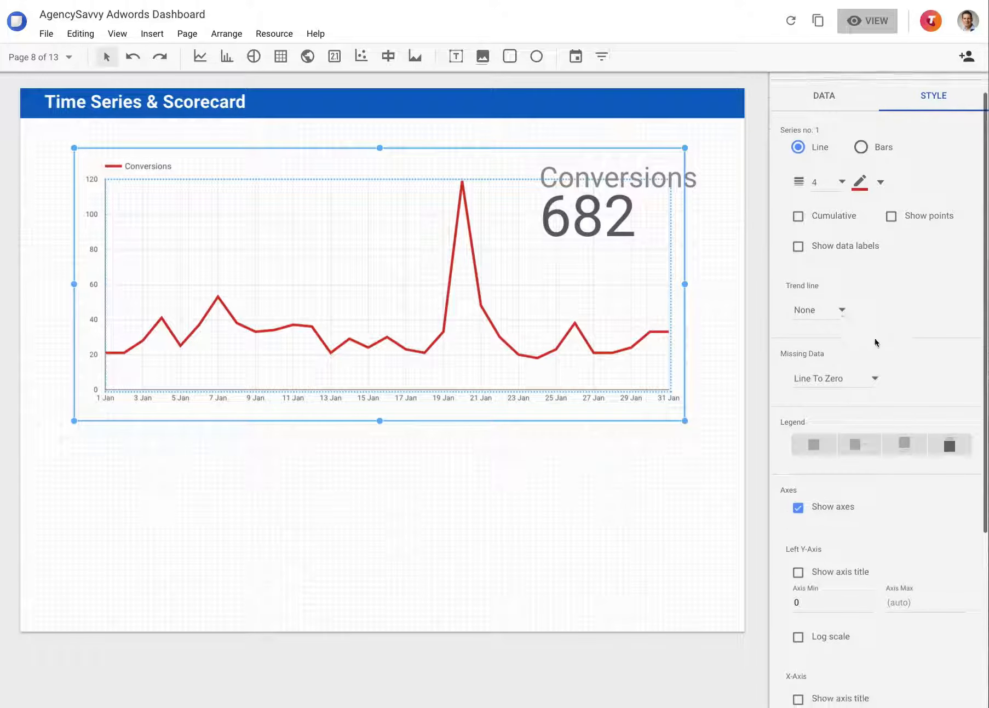
pyautogui.click(800, 508)
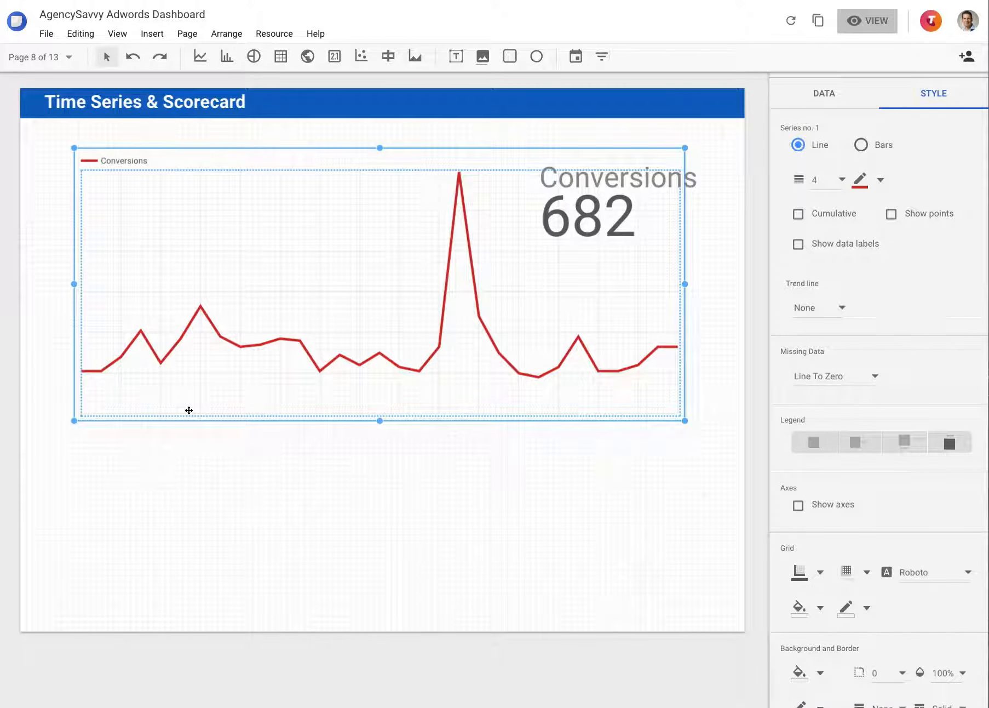
pyautogui.click(828, 505)
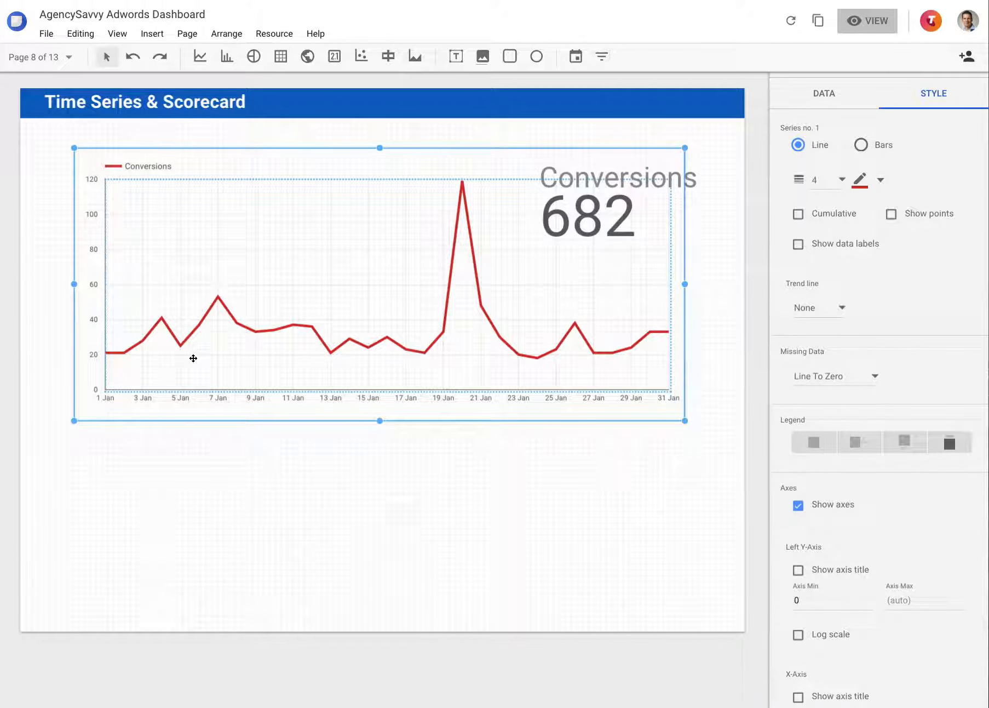
# Show the axis title on the time series chart's left Y-axis
pyautogui.scroll(-2, 838, 567)
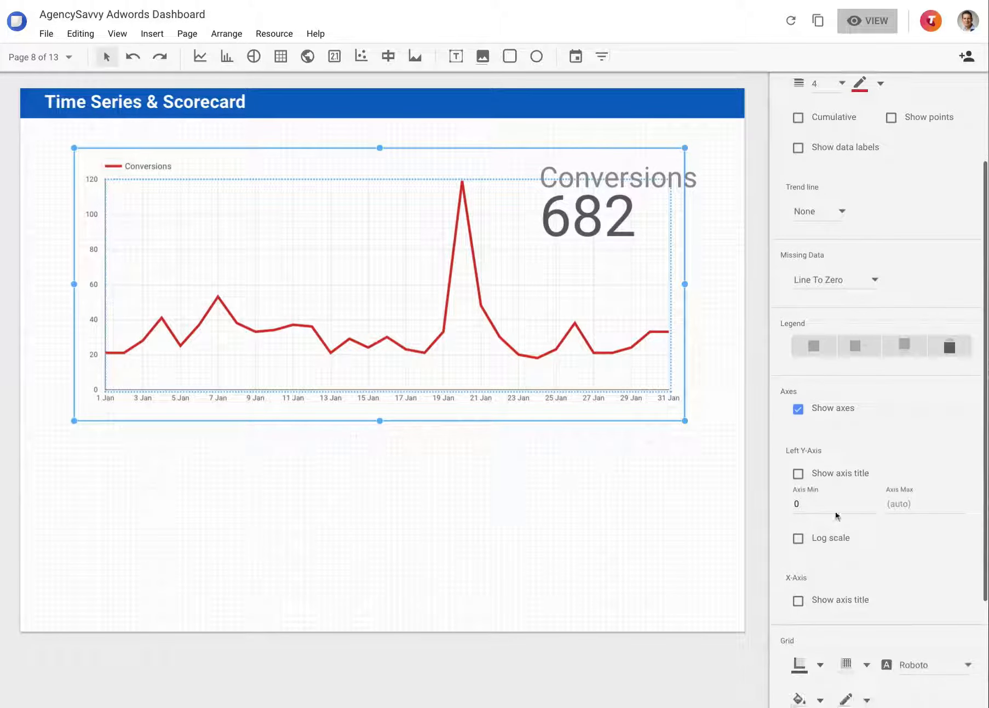
pyautogui.click(833, 477)
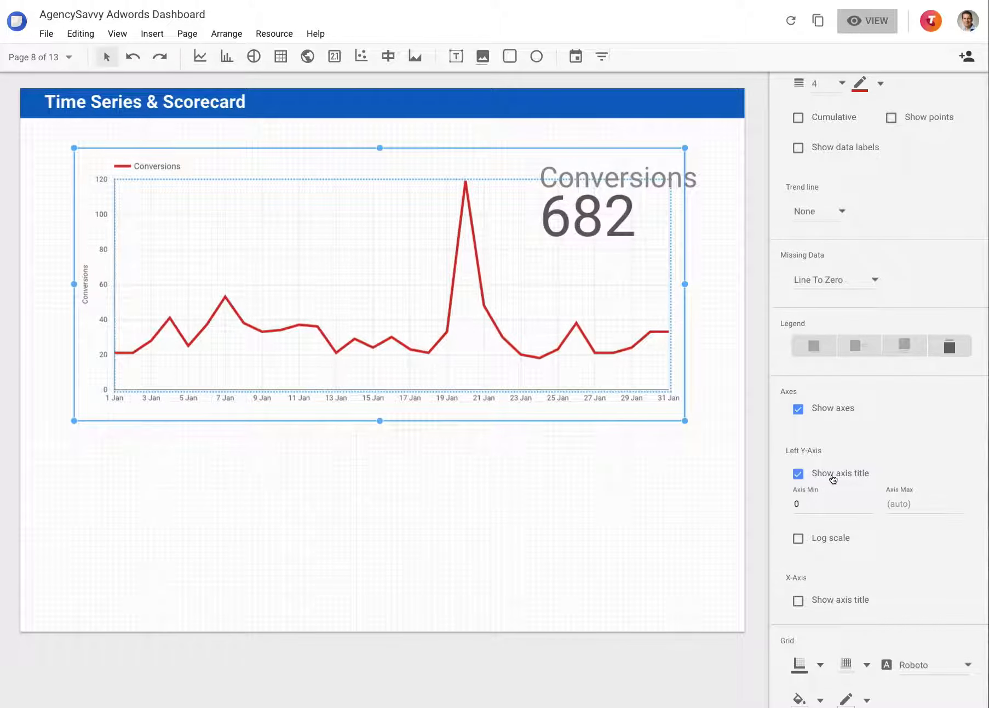
pyautogui.click(834, 478)
pyautogui.click(833, 478)
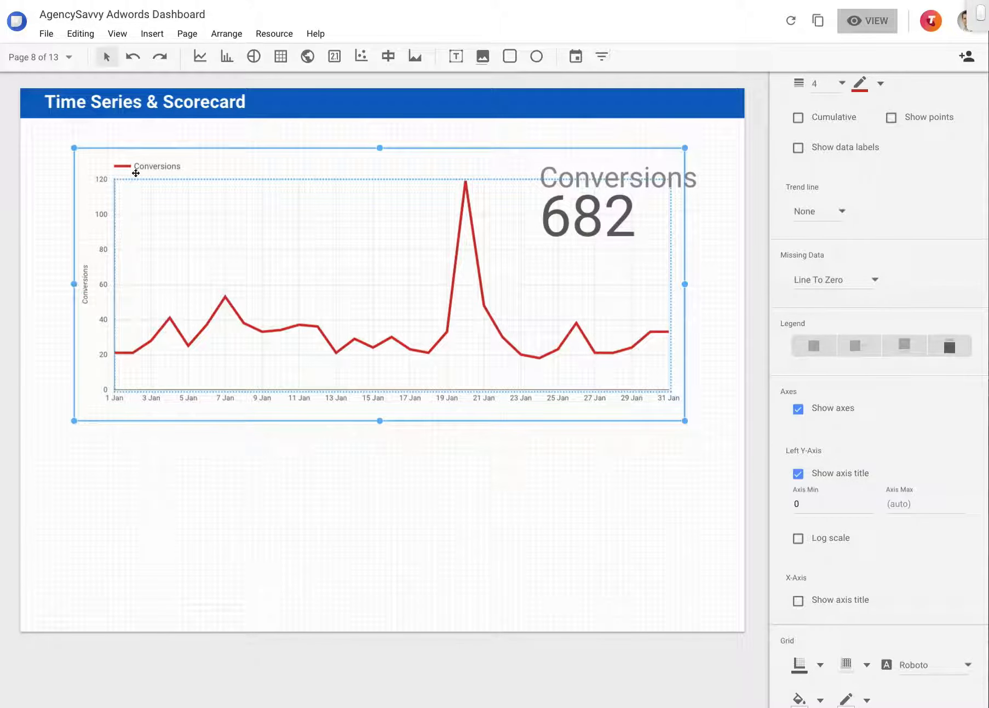
# Try other legend positions for the time series chart, including the bottom, and end by removing the legend
pyautogui.click(908, 346)
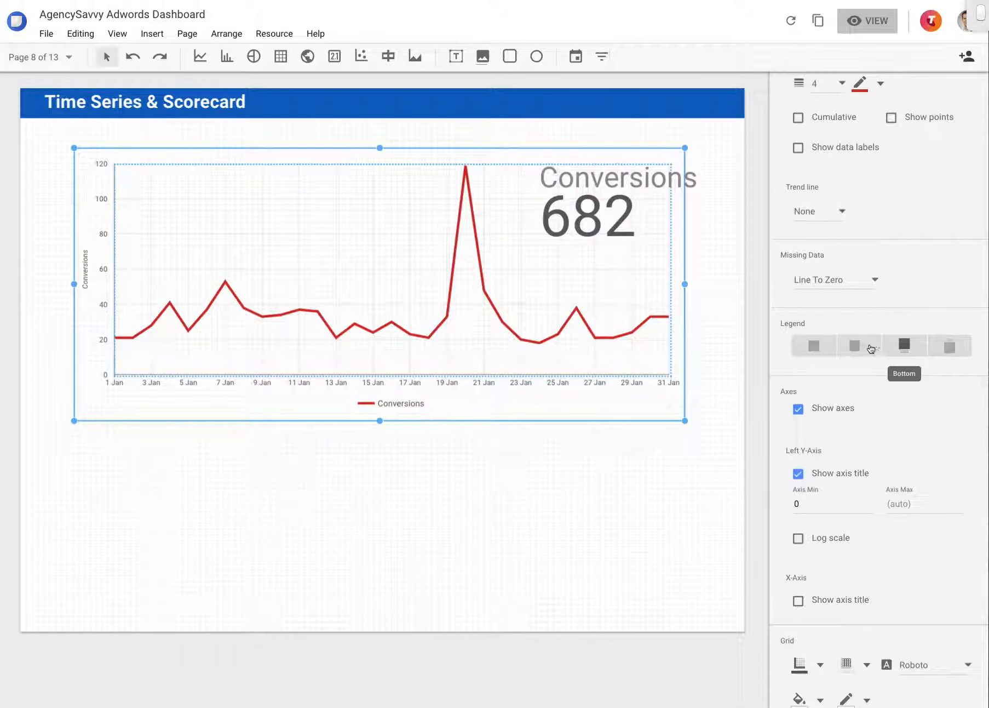
pyautogui.click(856, 345)
pyautogui.click(815, 345)
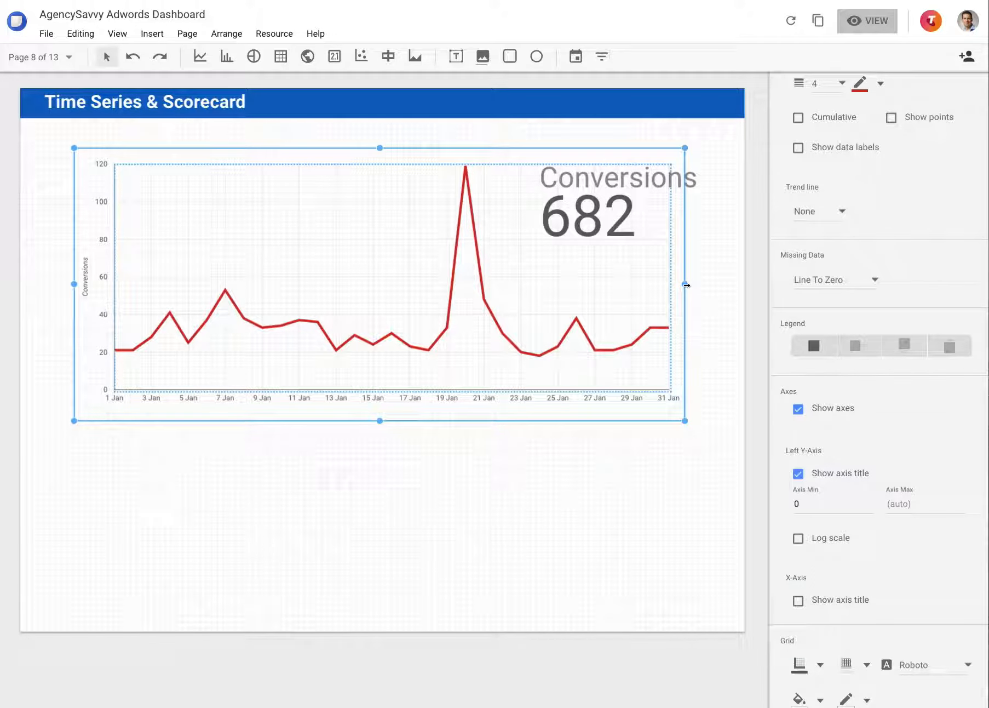
# Widen the time series chart rightward past the edge of the Conversions scorecard and show the X-axis title
pyautogui.moveTo(685, 285); pyautogui.dragTo(716, 283)
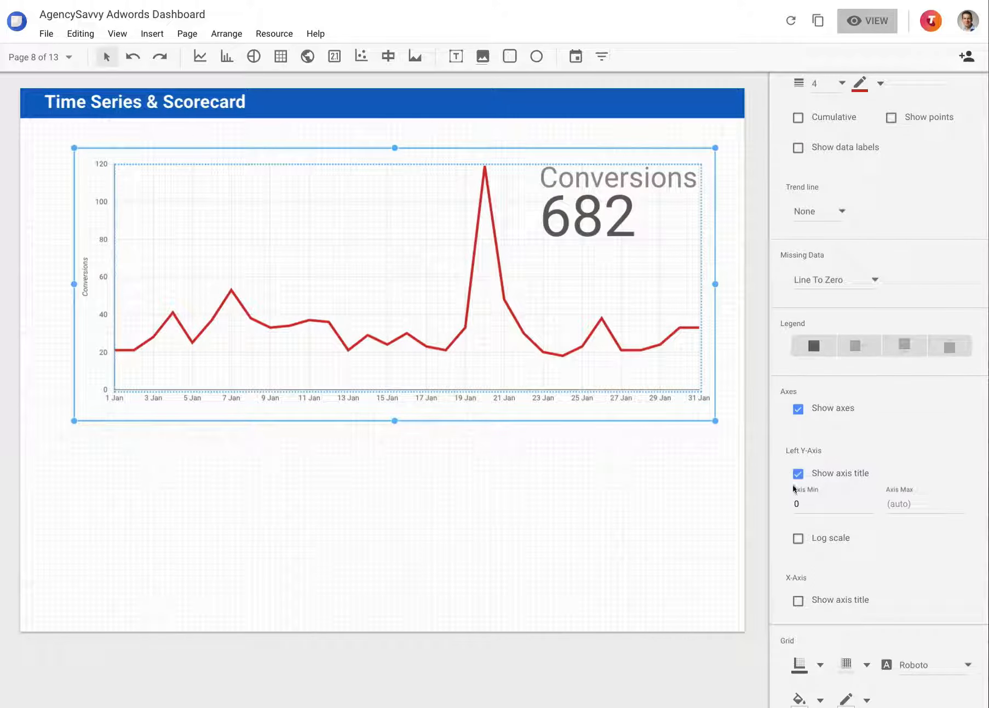
pyautogui.scroll(-2, 800, 493)
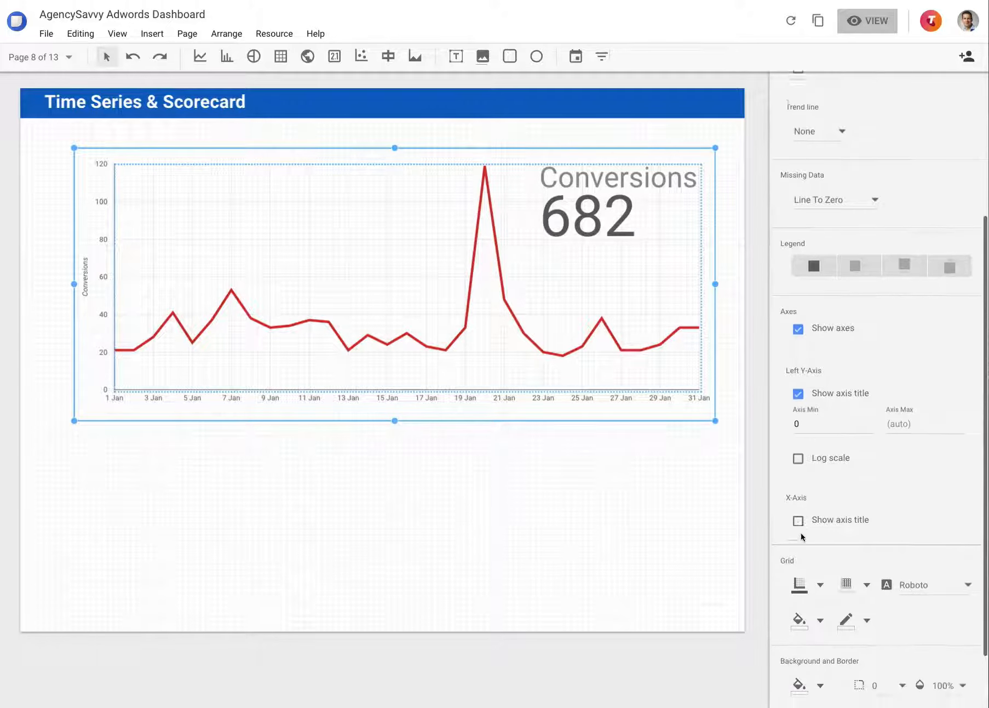
pyautogui.click(798, 507)
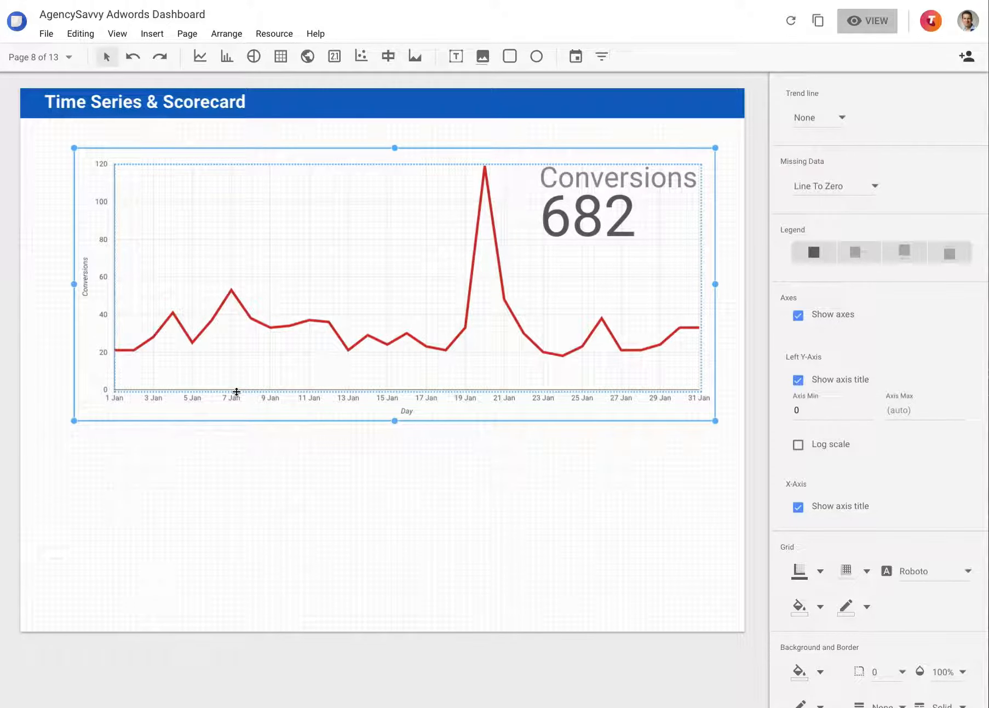
# Remove the X-axis title from the time series chart, keeping the axes shown and missing data set to Line To Zero
pyautogui.click(799, 507)
pyautogui.click(799, 316)
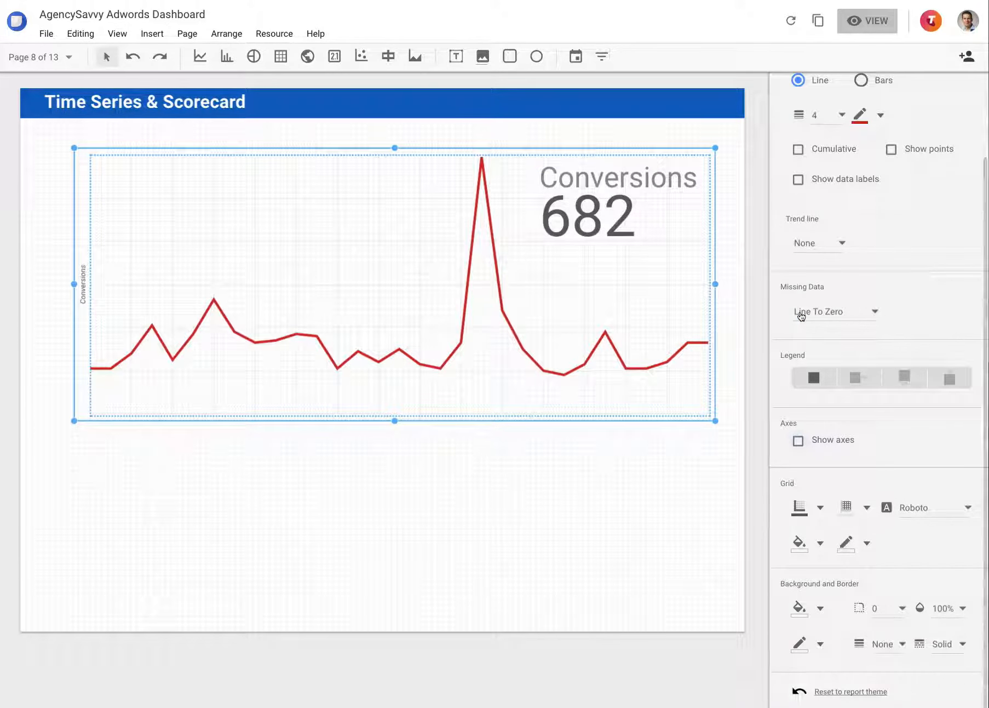
pyautogui.click(801, 315)
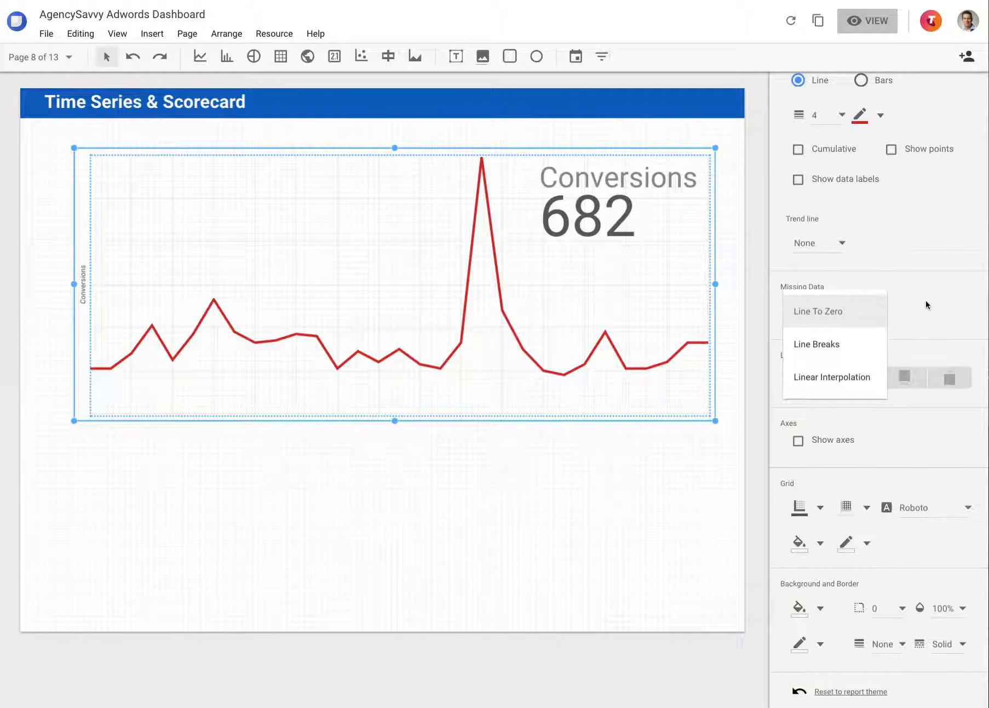
pyautogui.click(801, 313)
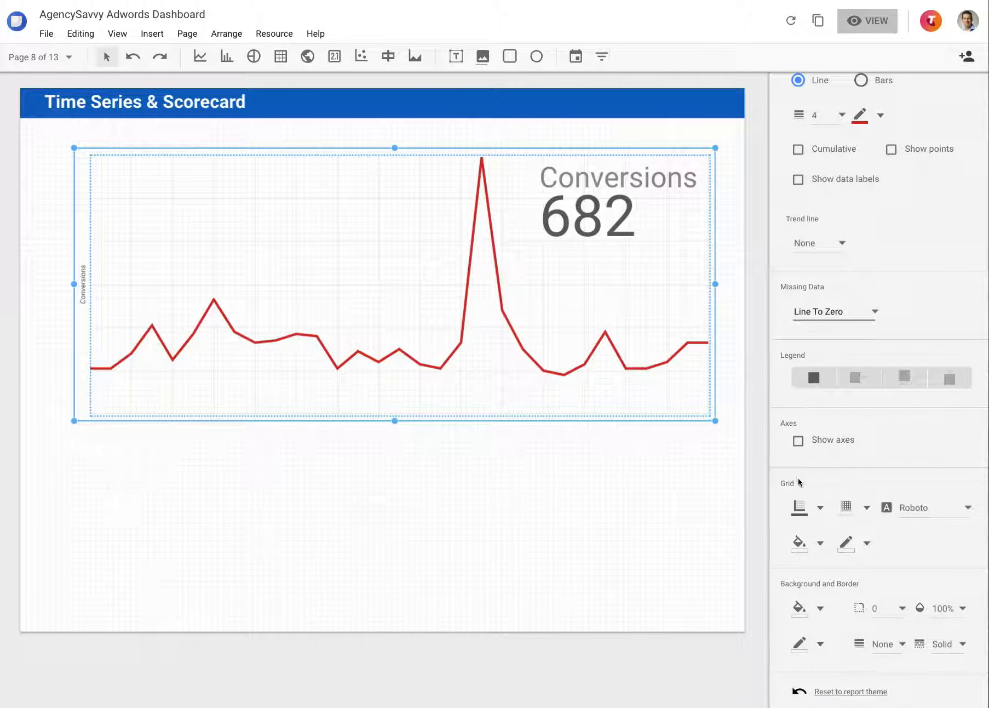
pyautogui.click(798, 441)
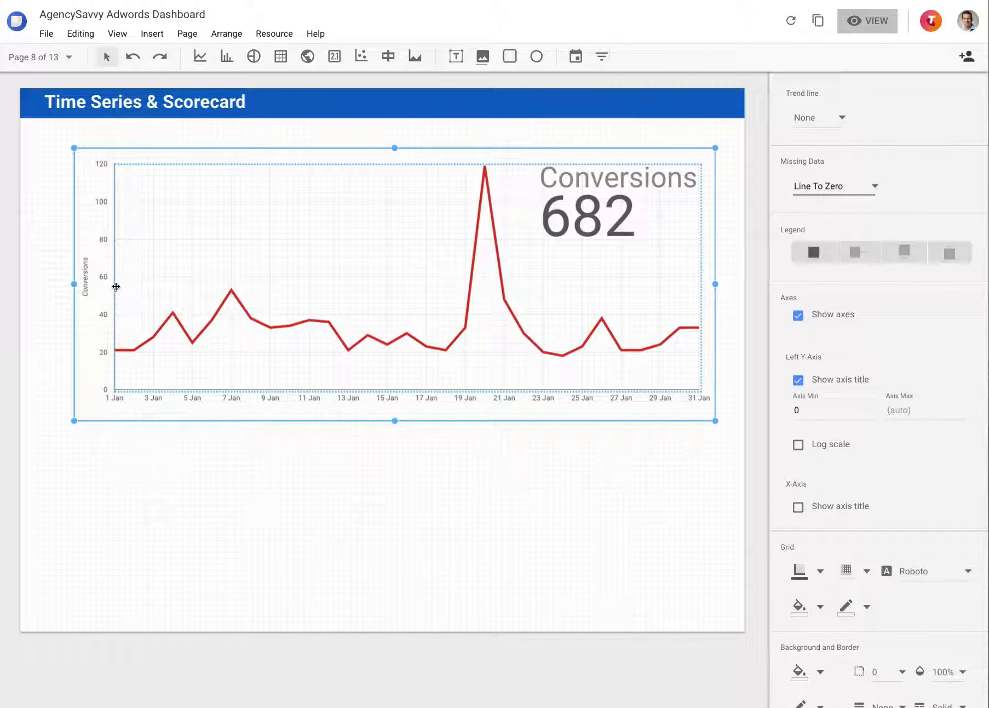
# Resize the plot area inside the time series chart, lowering its bottom edge slightly and placing its left edge near the Y-axis title
pyautogui.moveTo(116, 286); pyautogui.dragTo(266, 289)
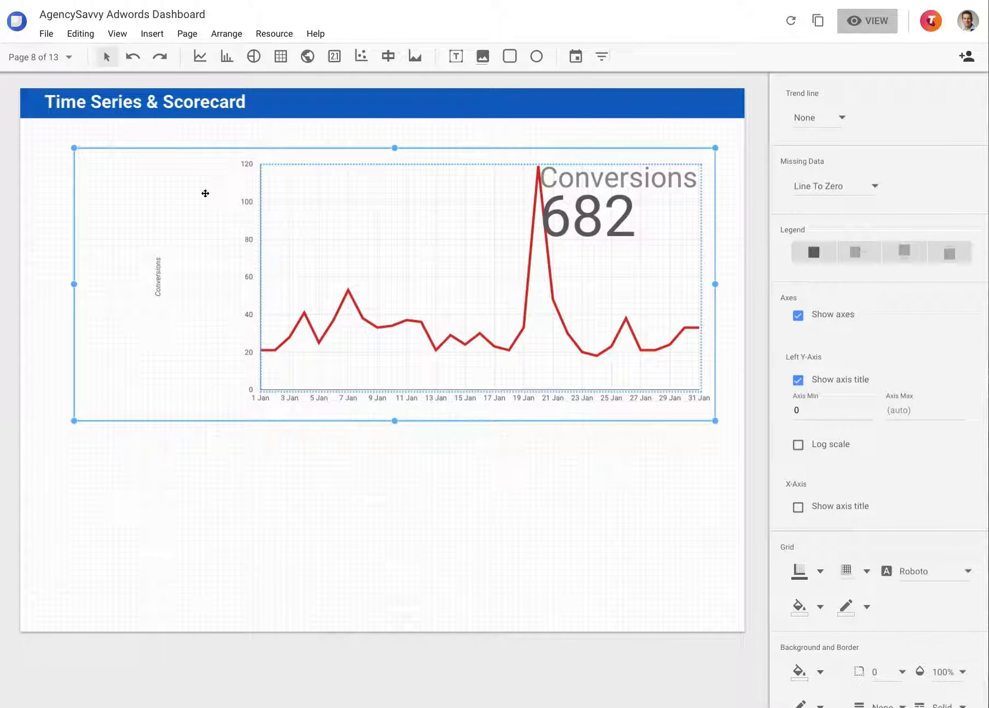
pyautogui.moveTo(260, 285); pyautogui.dragTo(122, 284)
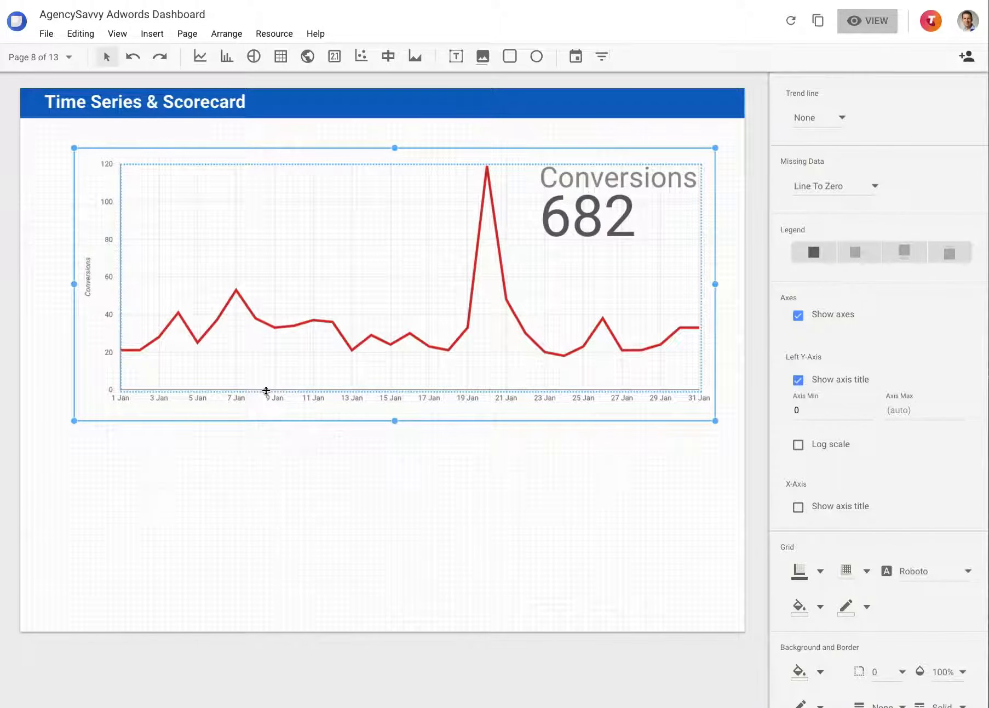
pyautogui.moveTo(266, 390); pyautogui.dragTo(267, 395)
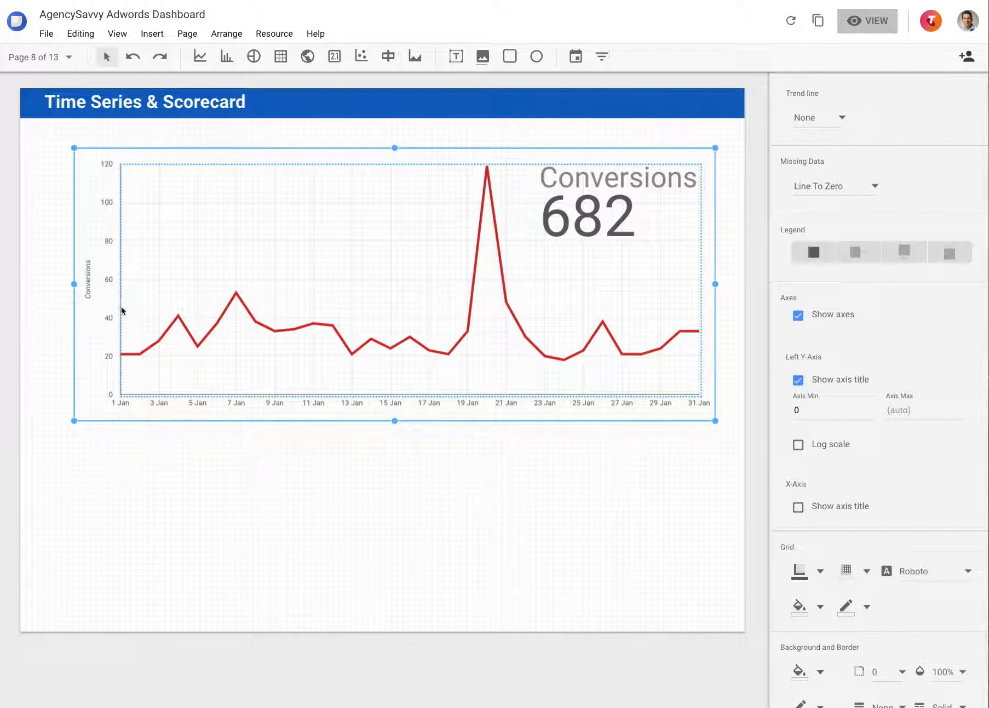
pyautogui.moveTo(121, 311); pyautogui.dragTo(114, 312)
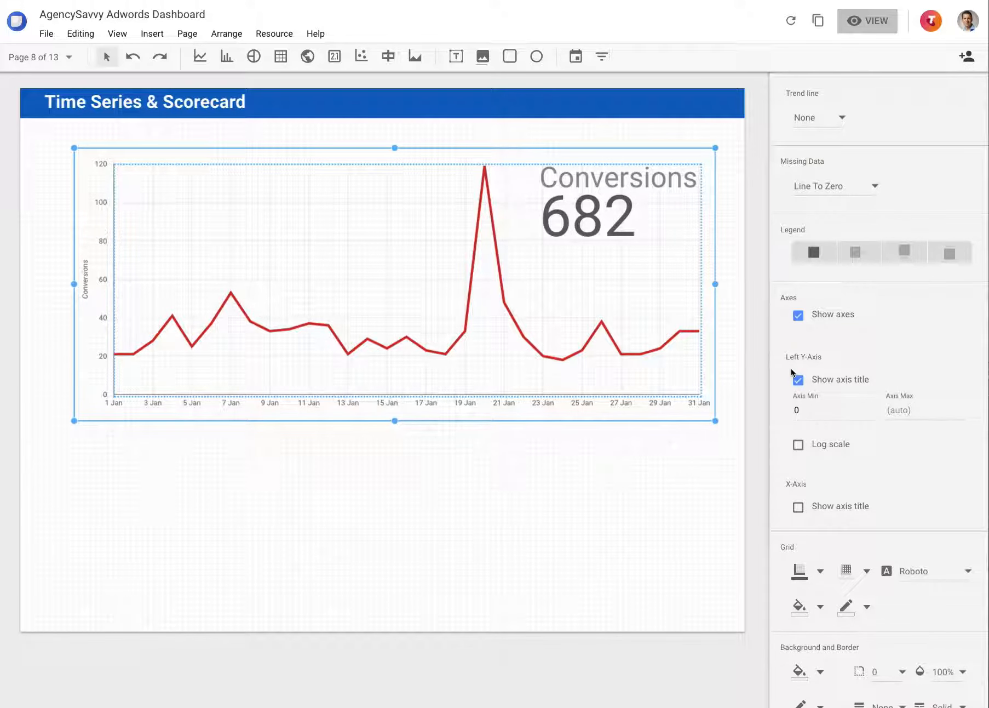
# Explore the axis color choices for the time series chart, try a dark olive background fill and undo it
pyautogui.scroll(-1, 806, 399)
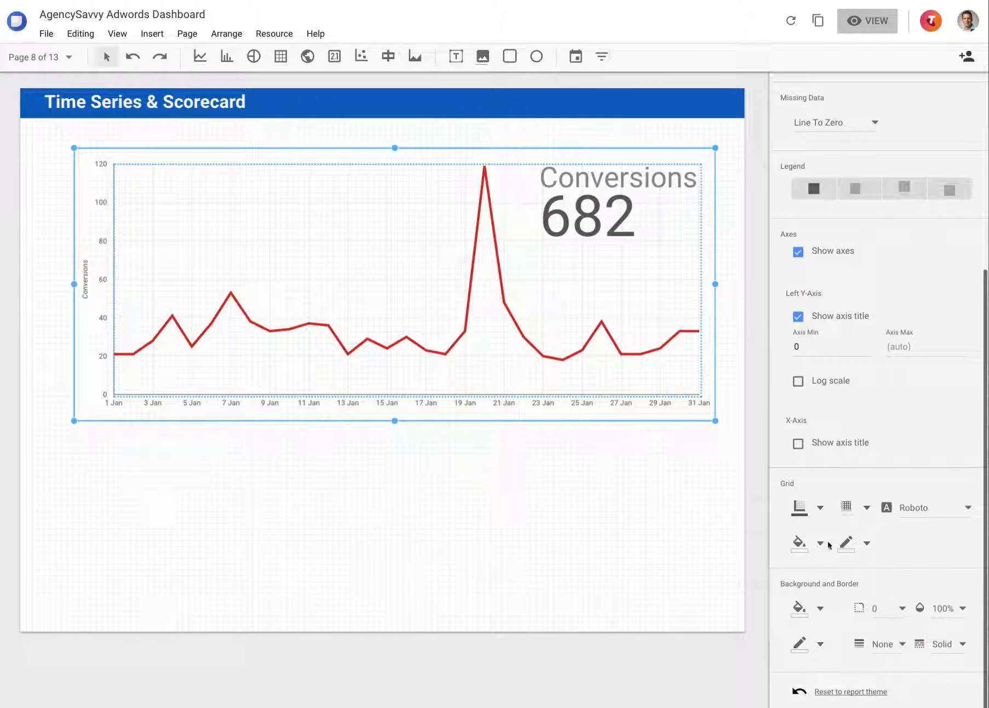
pyautogui.click(818, 508)
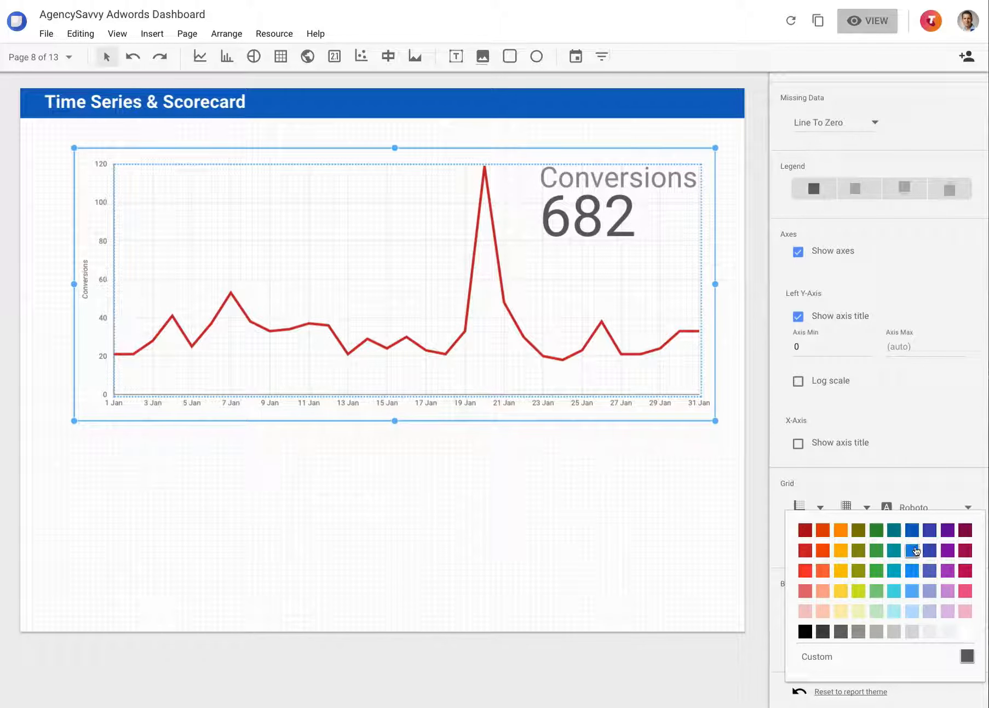
pyautogui.click(878, 549)
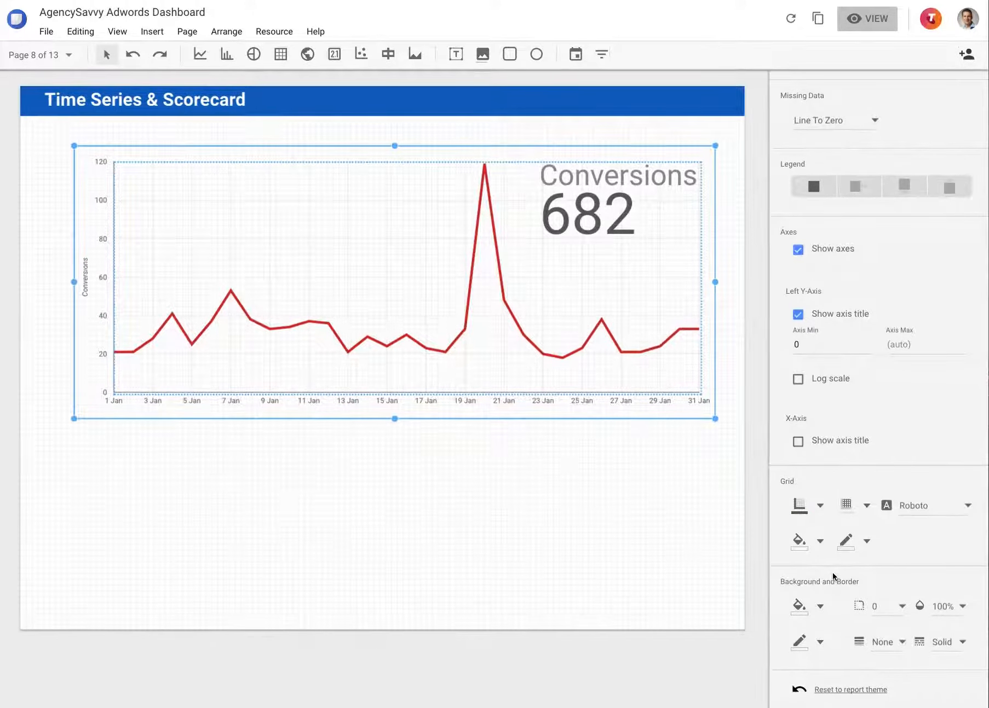
pyautogui.click(820, 606)
pyautogui.click(861, 658)
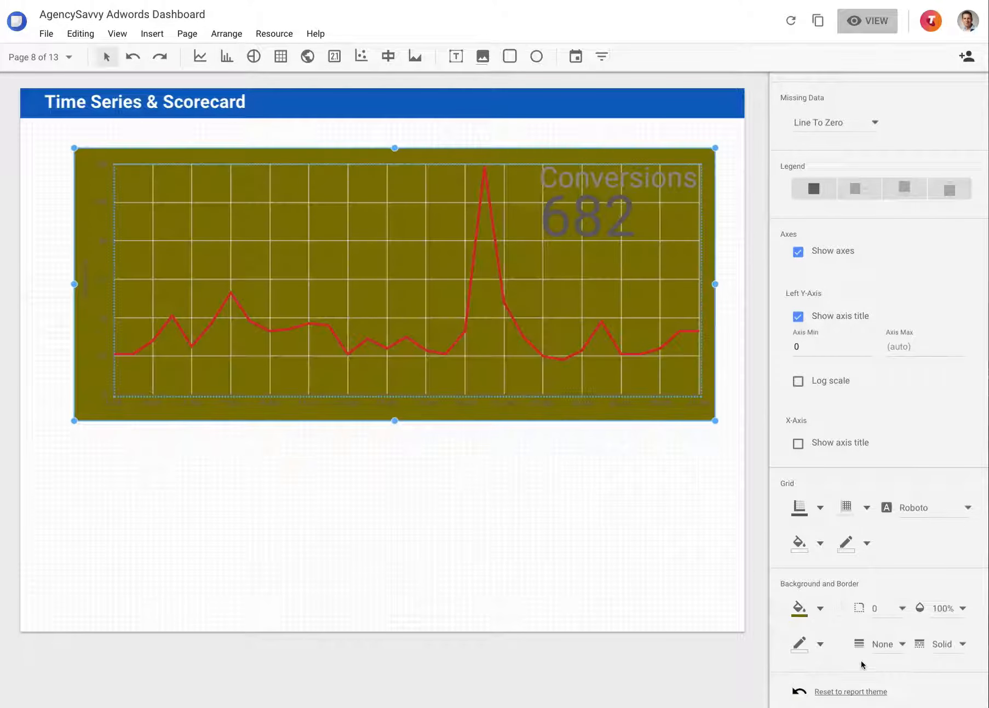
pyautogui.hotkey('ctrl', 'z')
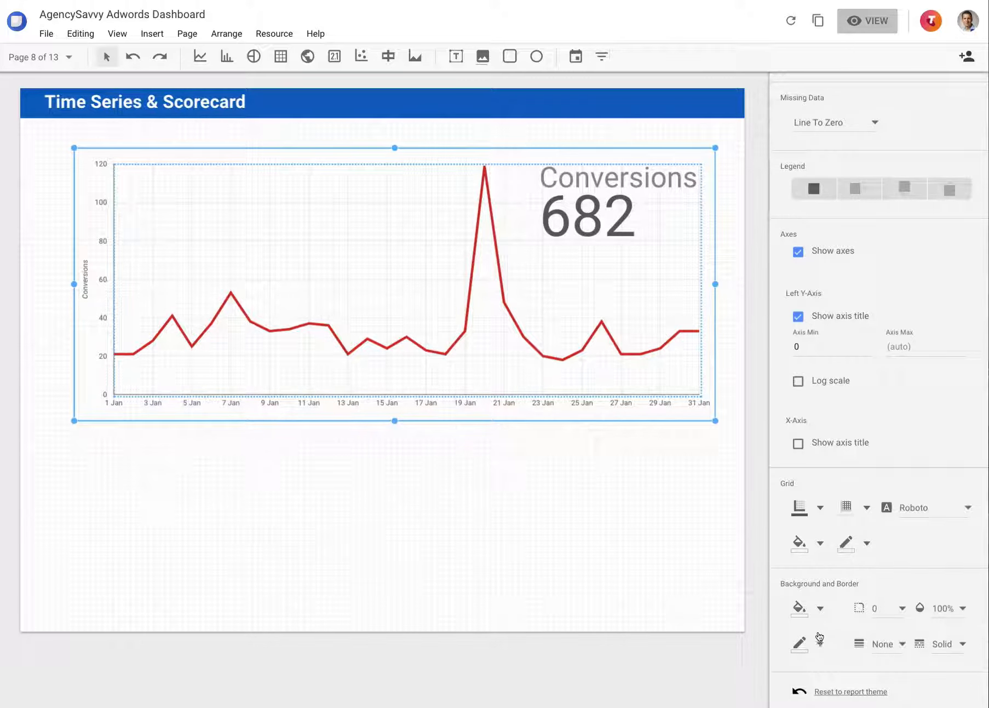
# Try 50% opacity on the time series chart and undo it
pyautogui.click(953, 612)
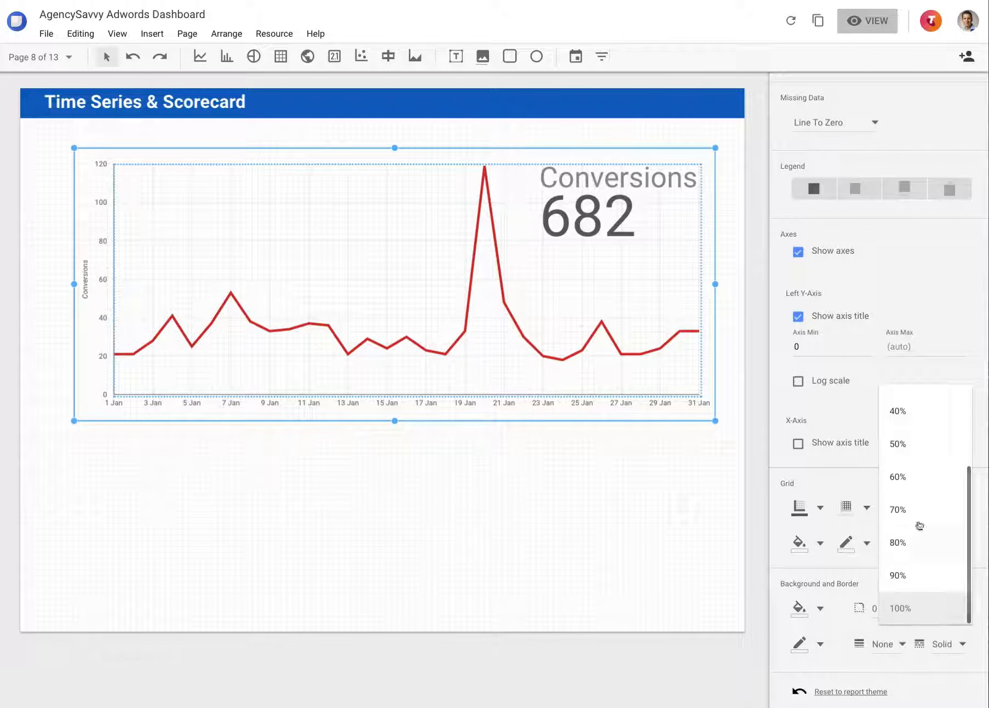
pyautogui.click(899, 448)
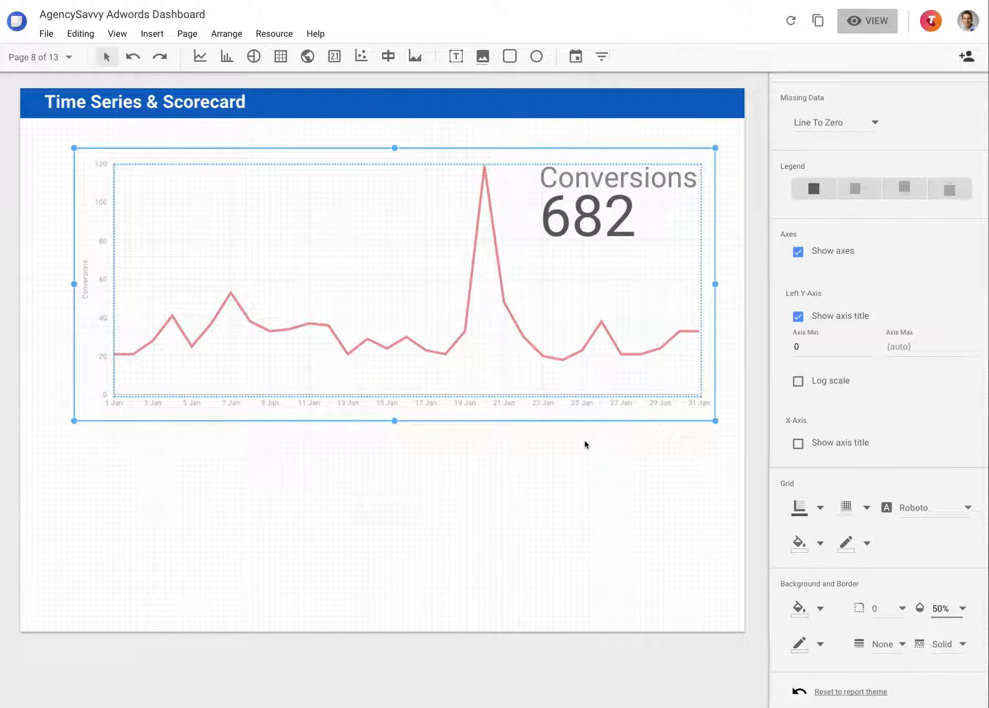
pyautogui.hotkey('ctrl', 'z')
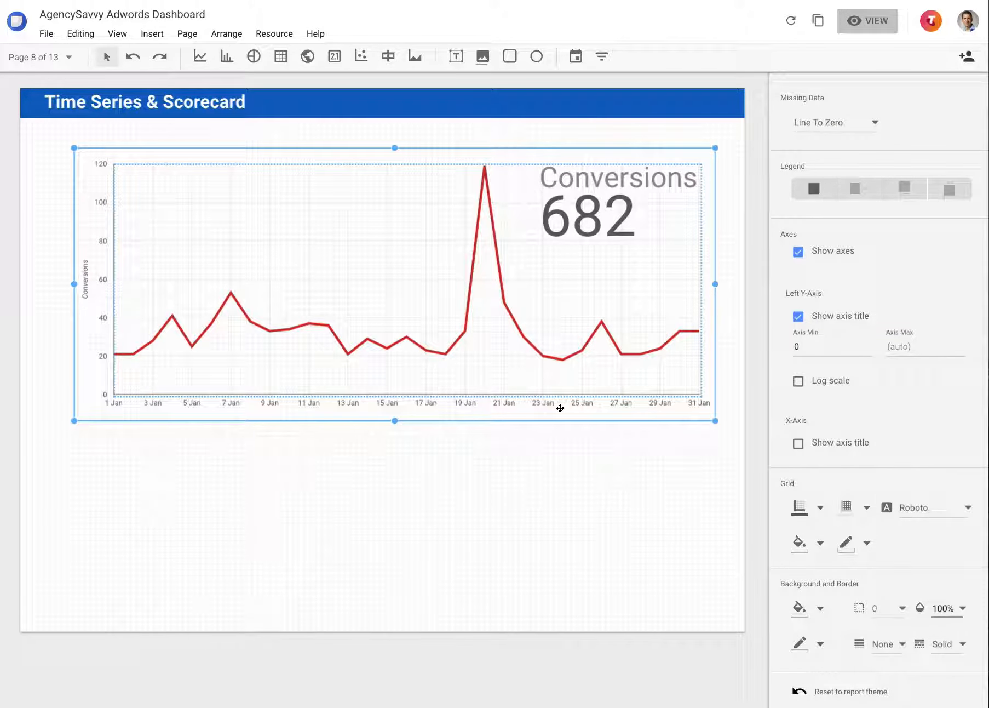
# Try compact numbers on the Conversions scorecard and turn them off again
pyautogui.scroll(5, 827, 565)
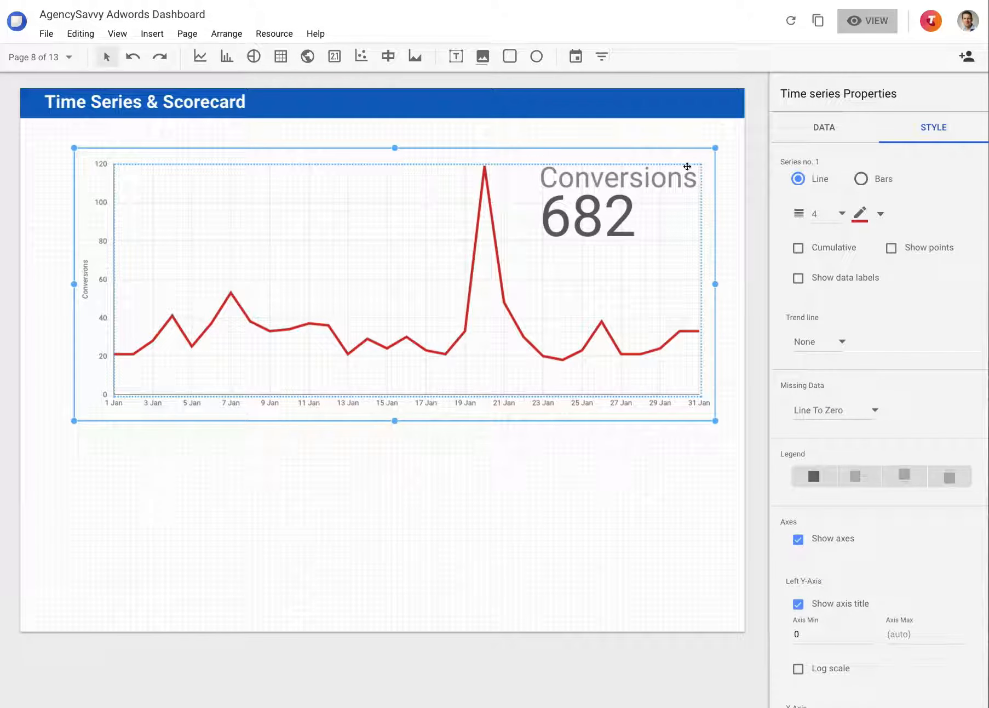
pyautogui.click(613, 213)
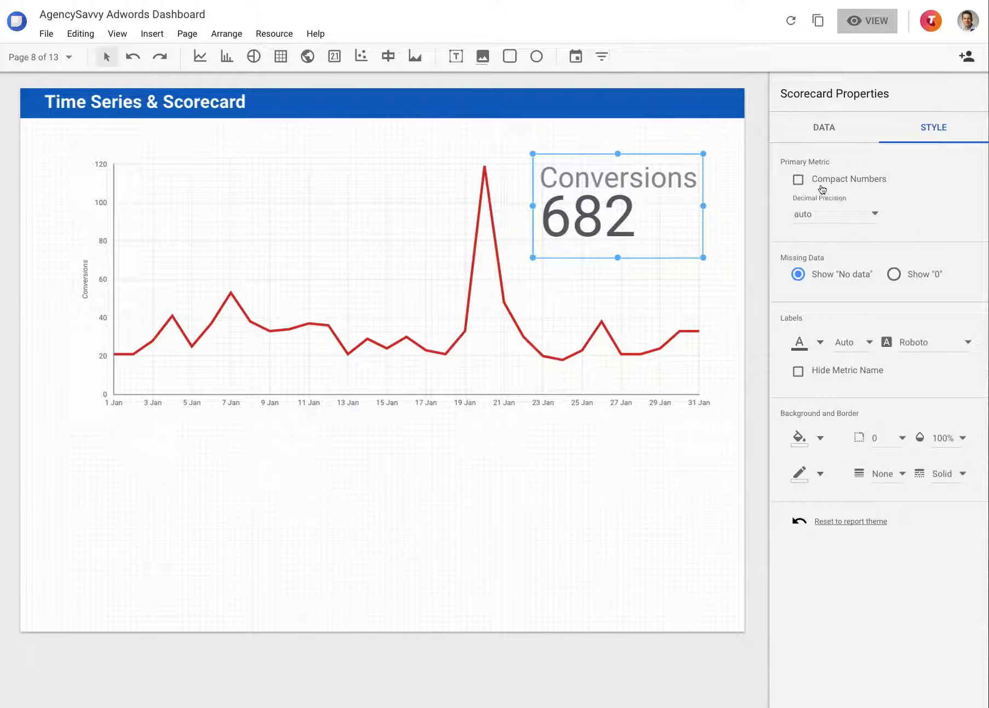
pyautogui.click(799, 180)
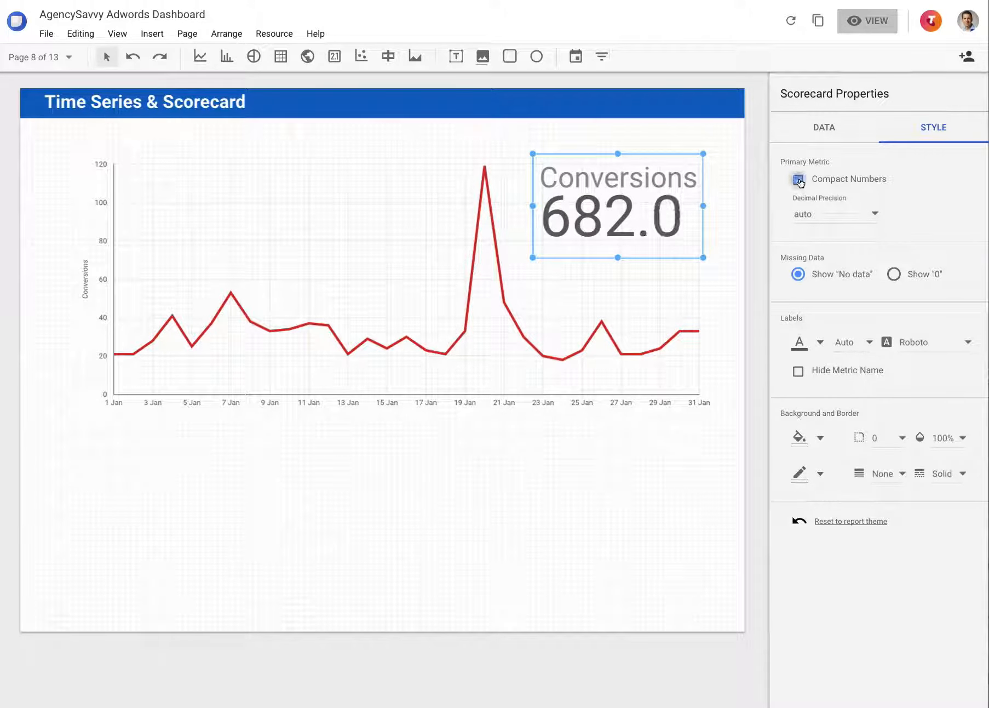
pyautogui.click(799, 179)
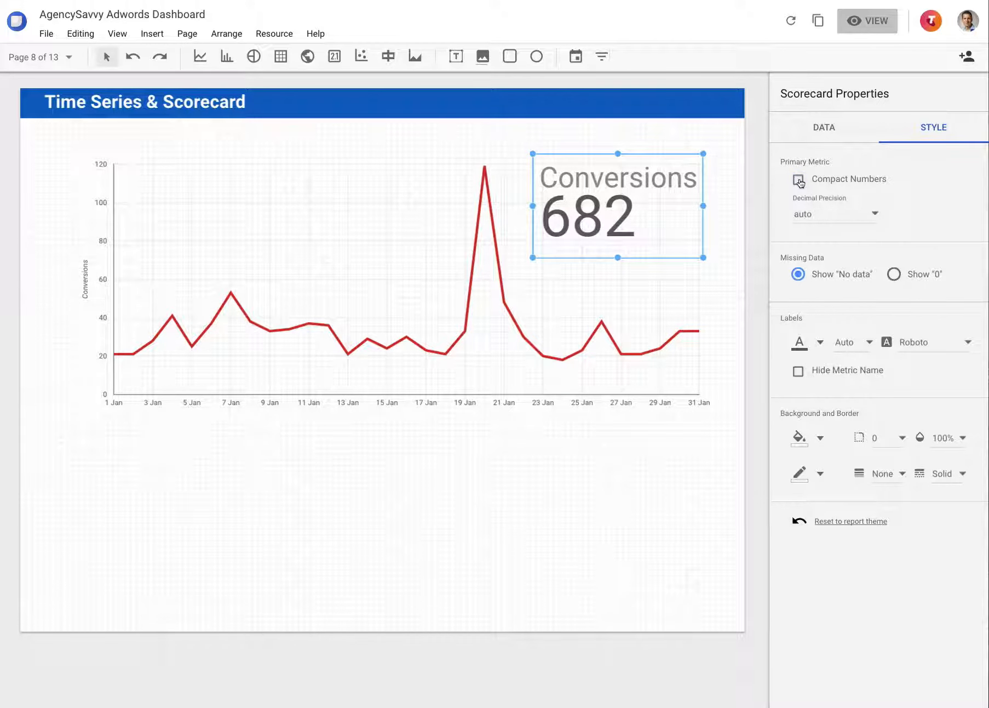
# Try a decimal precision of 2 on the Conversions scorecard and settle on 0
pyautogui.click(831, 213)
pyautogui.scroll(3, 822, 164)
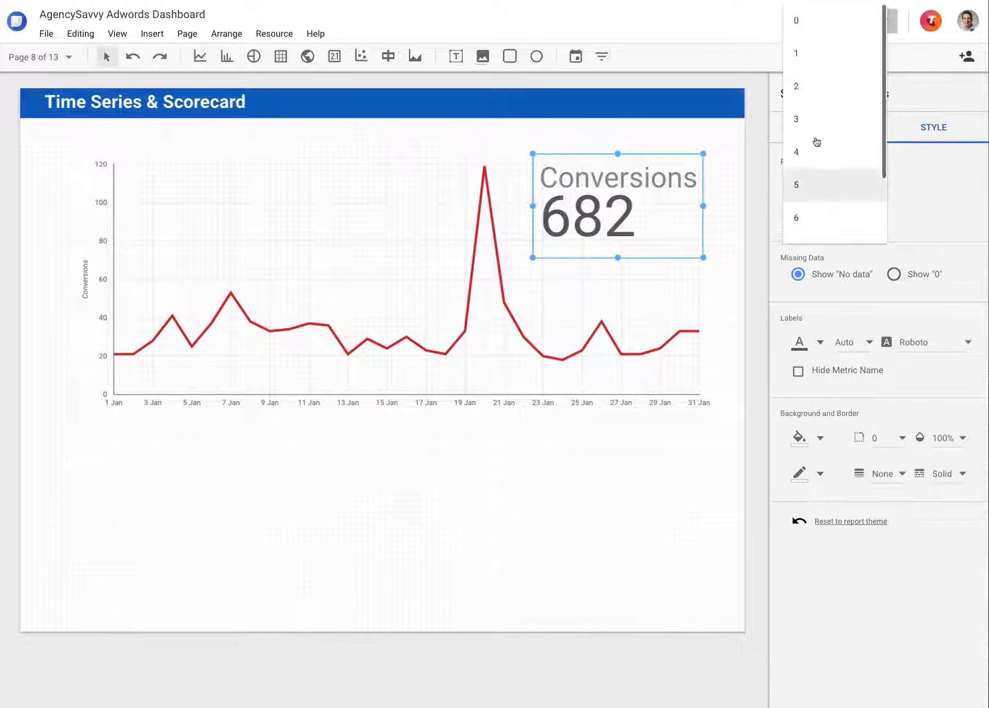
pyautogui.click(811, 84)
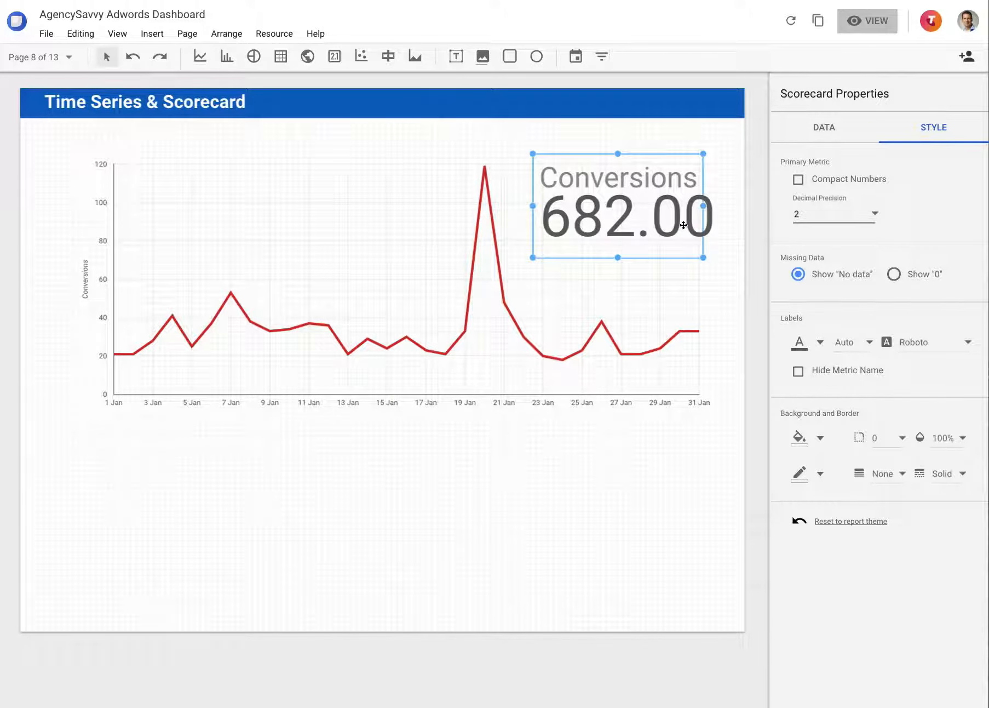
pyautogui.click(835, 217)
pyautogui.scroll(-2, 827, 263)
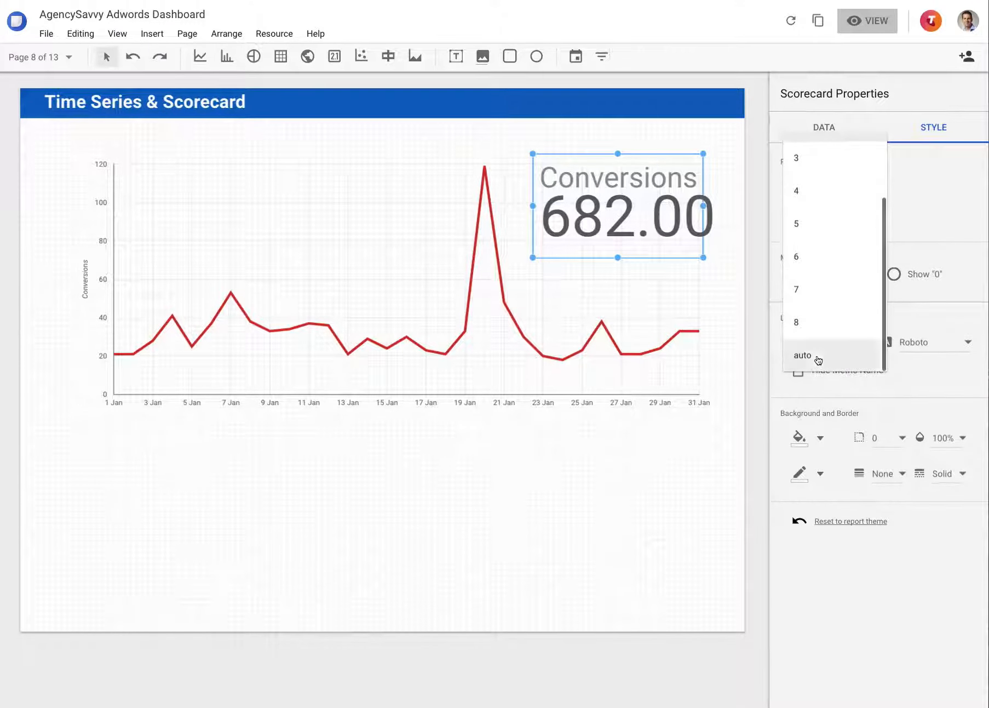
pyautogui.scroll(2, 816, 353)
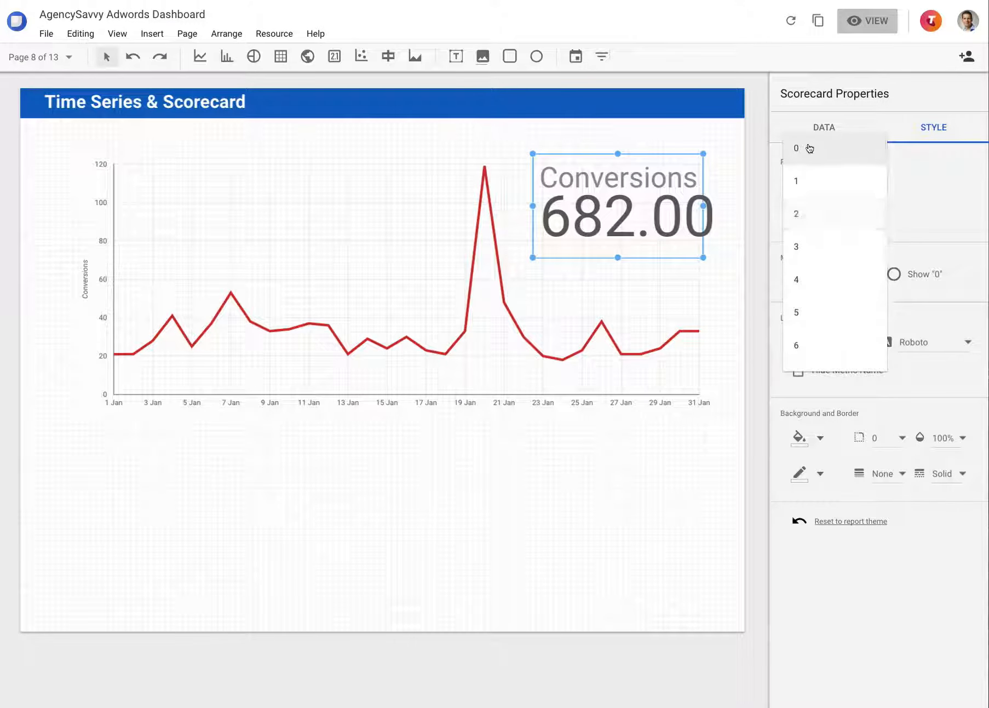
pyautogui.click(809, 147)
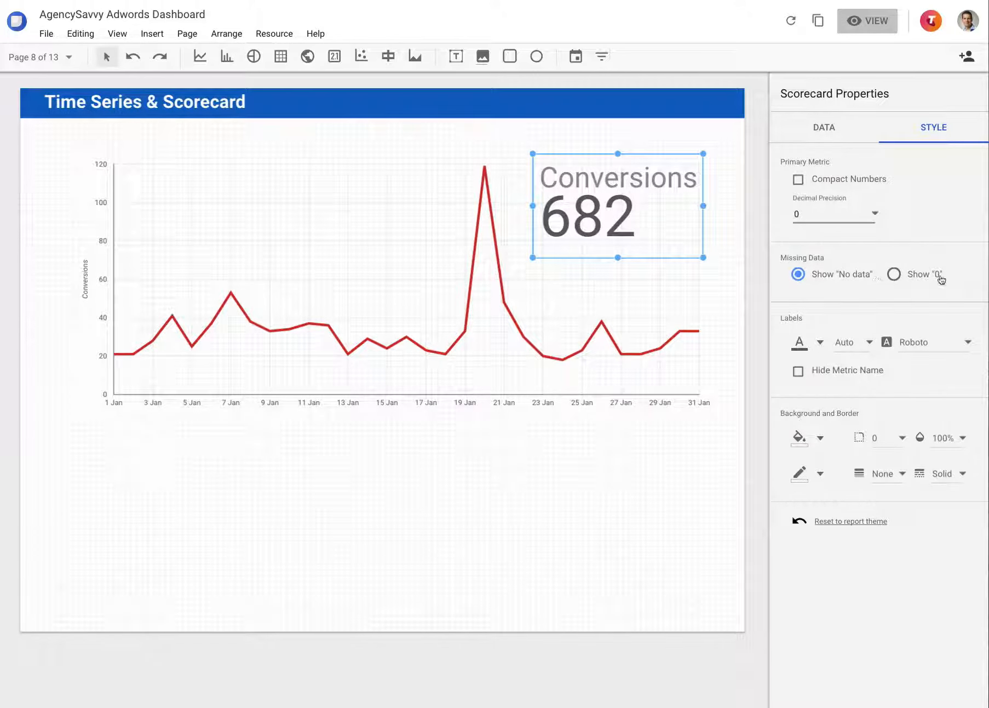
# Try showing "0" for missing data and hiding the metric name on the scorecard, and restore both settings
pyautogui.click(895, 274)
pyautogui.click(799, 274)
pyautogui.click(819, 370)
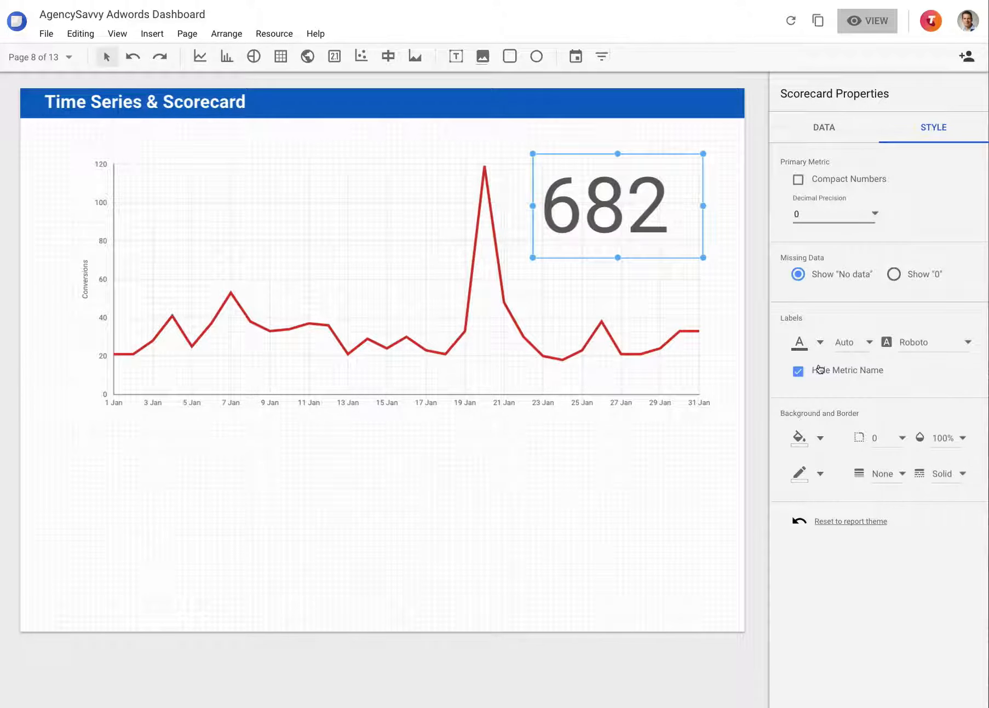
pyautogui.click(819, 370)
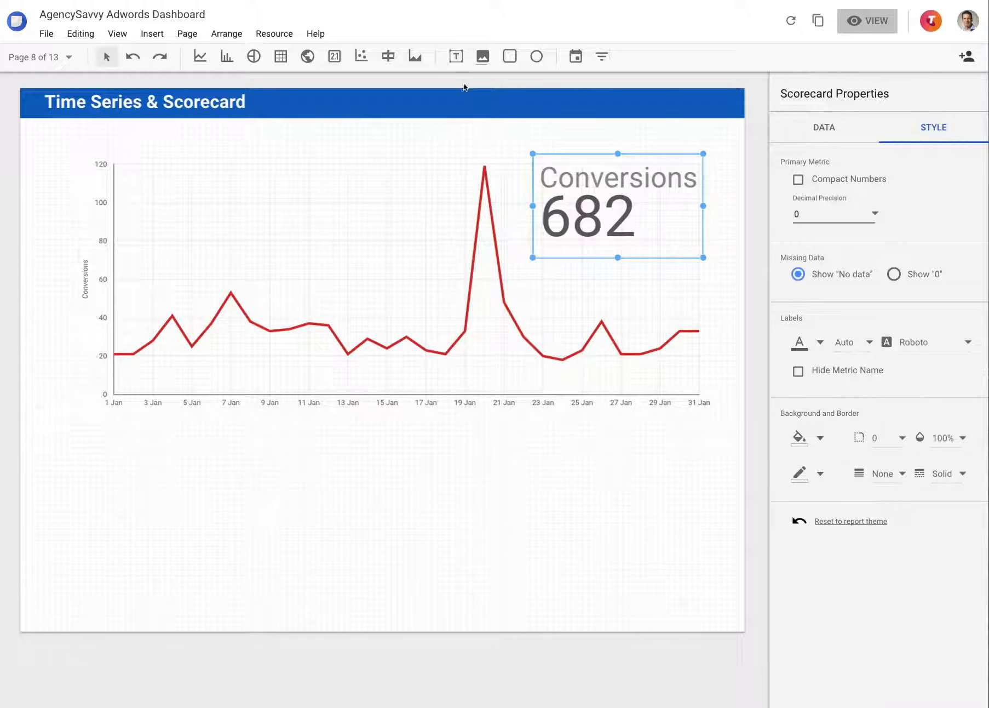
# Add a text box reading "explain better" directly above the Conversions scorecard
pyautogui.click(456, 57)
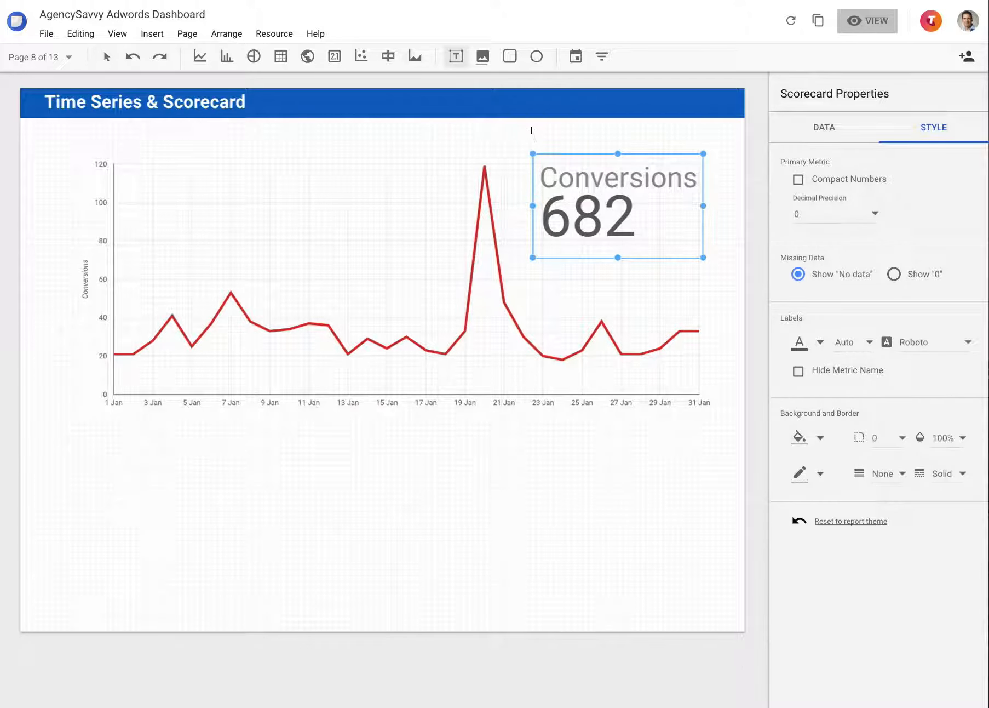
pyautogui.click(532, 135)
pyautogui.write('e')
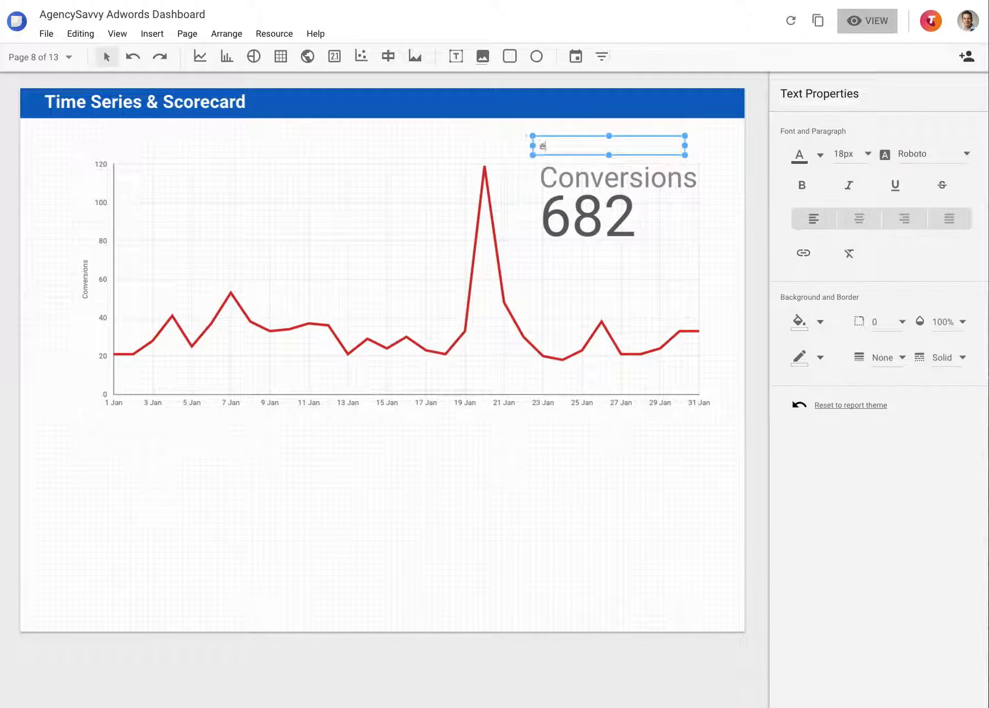
pyautogui.write('xplain bertter')
# Hide the scorecard's metric name and move and shrink the scorecard so it sits just under the "explain better" text
pyautogui.click(556, 169)
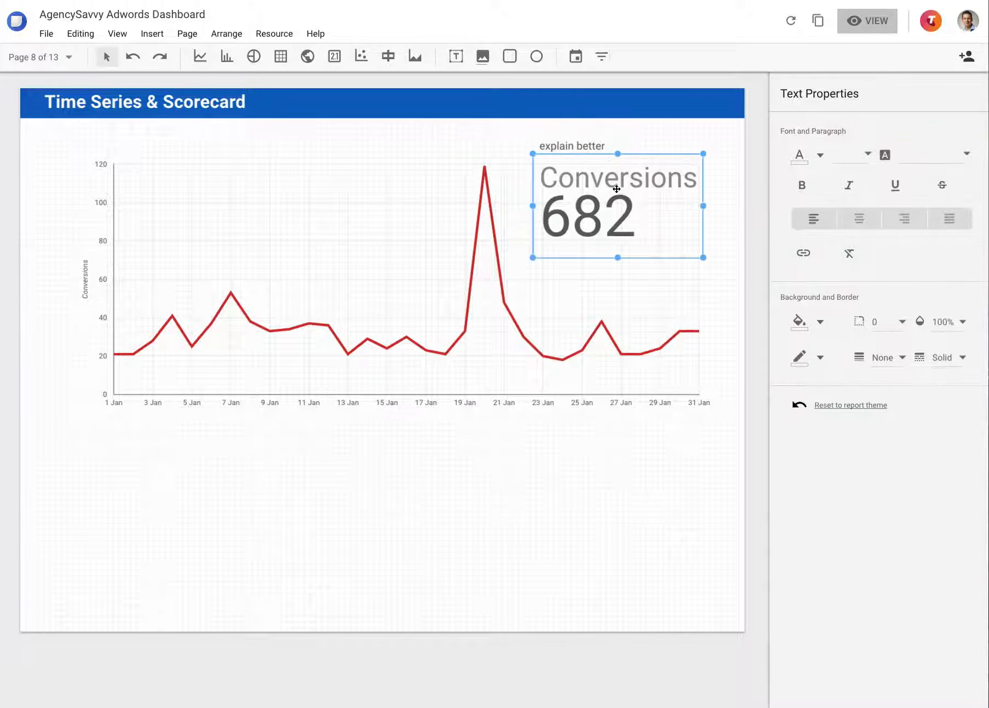
pyautogui.click(826, 371)
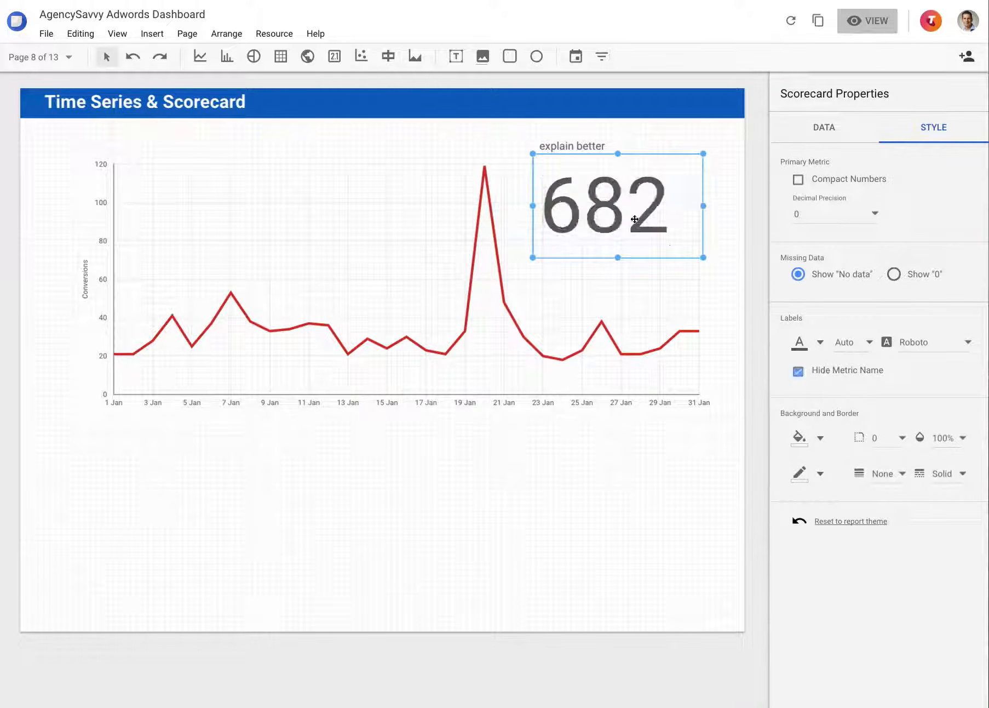
pyautogui.moveTo(632, 216); pyautogui.dragTo(627, 205)
pyautogui.moveTo(696, 246); pyautogui.dragTo(638, 201)
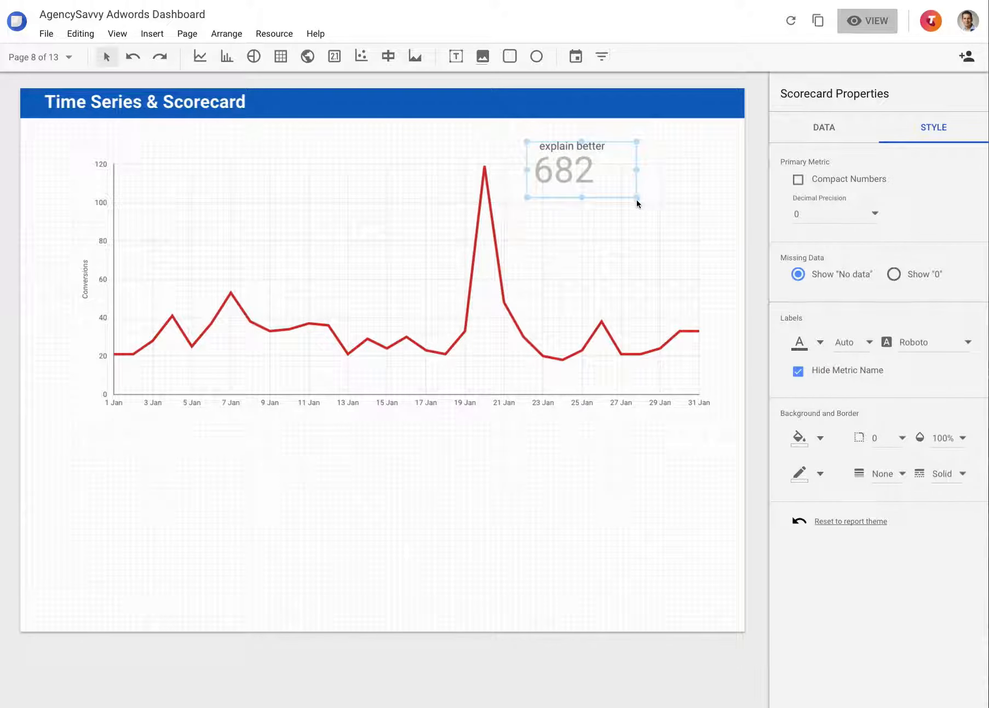
pyautogui.click(652, 236)
# Try showing the metric name on the Conversions scorecard, hide it again, and set the label font to Quicksand
pyautogui.click(441, 135)
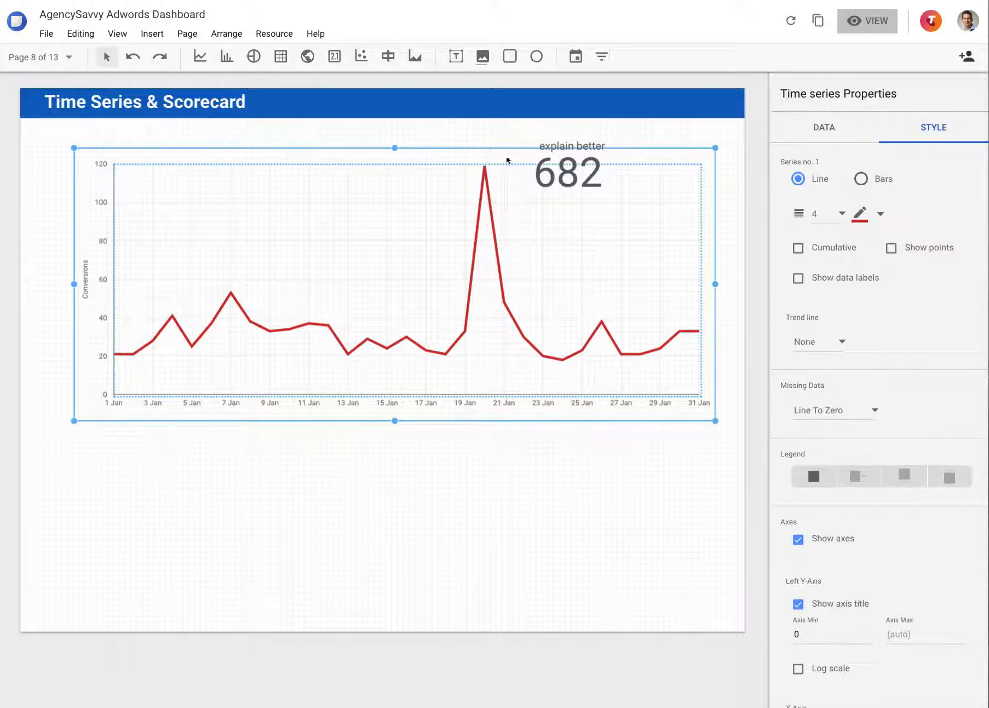
pyautogui.click(568, 147)
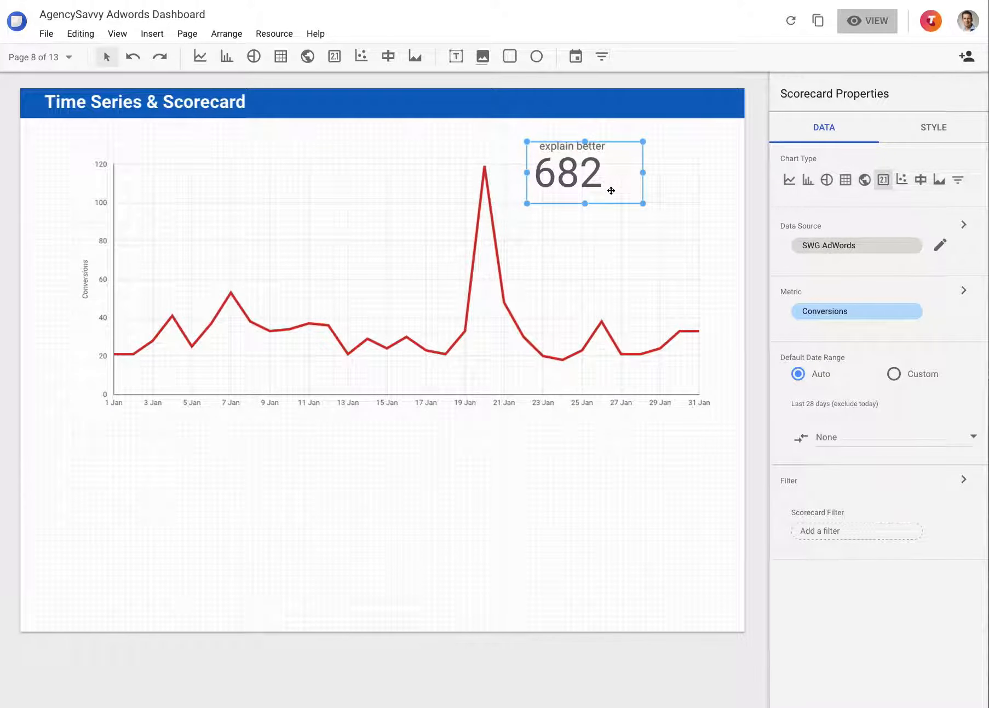
pyautogui.click(931, 129)
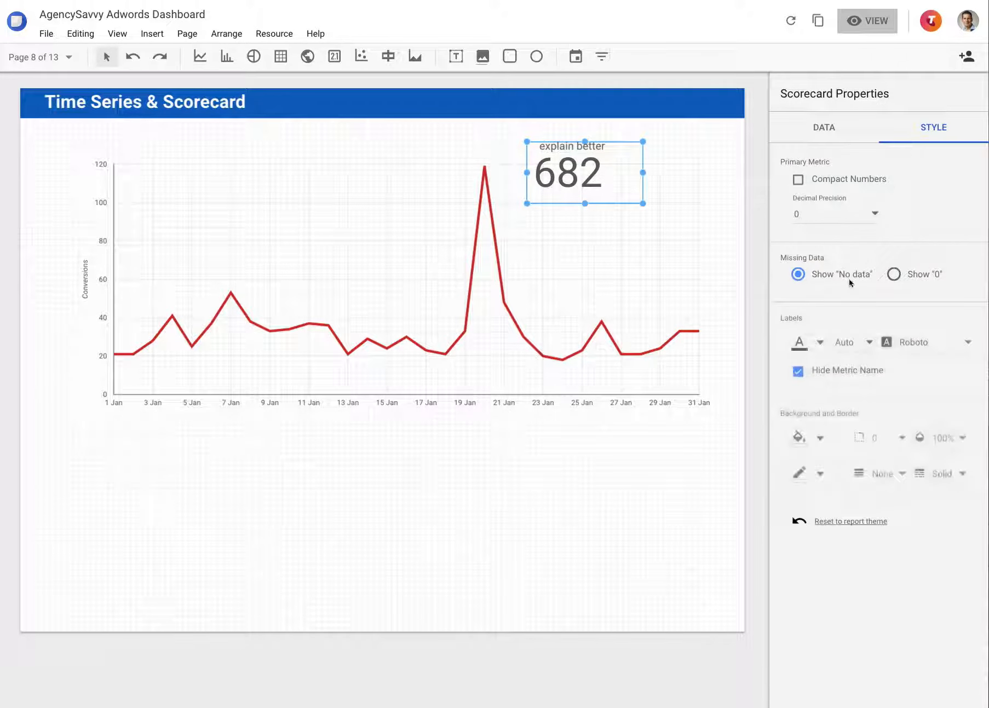
pyautogui.click(833, 373)
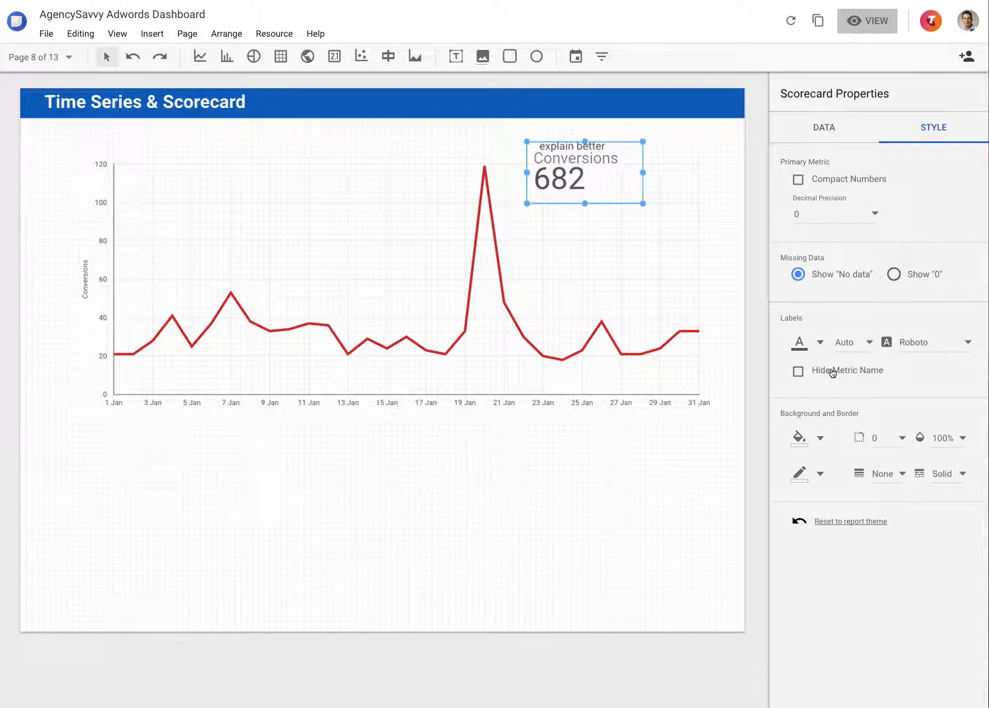
pyautogui.click(832, 373)
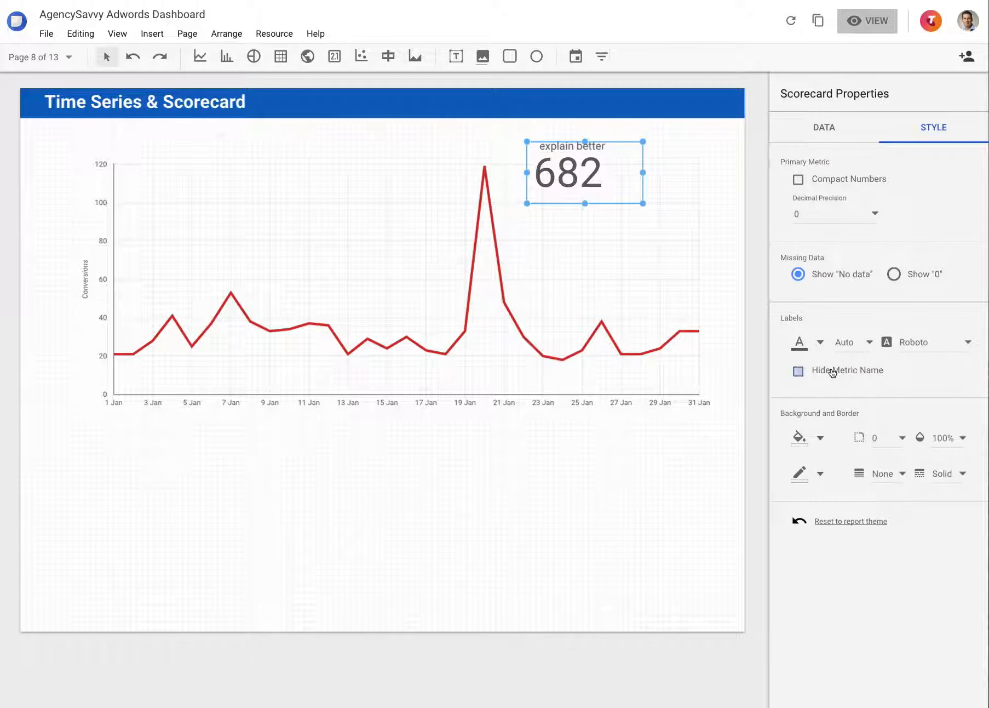
pyautogui.click(968, 344)
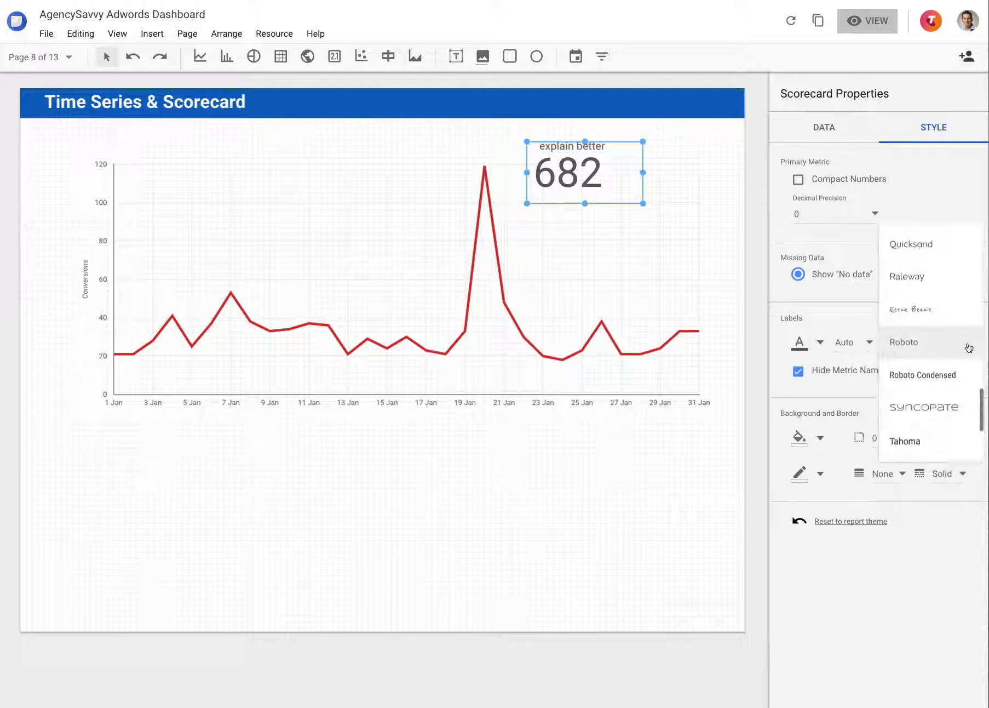
pyautogui.click(920, 244)
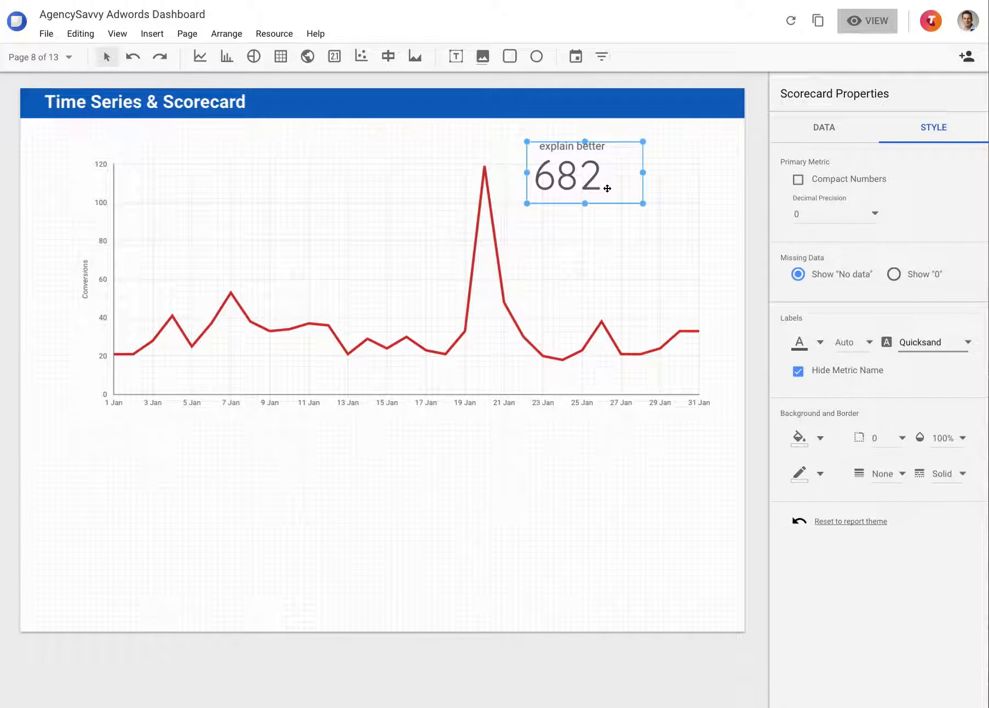
# Go to the Bar Chart page and remove the Week dimension from its bar chart
pyautogui.click(39, 56)
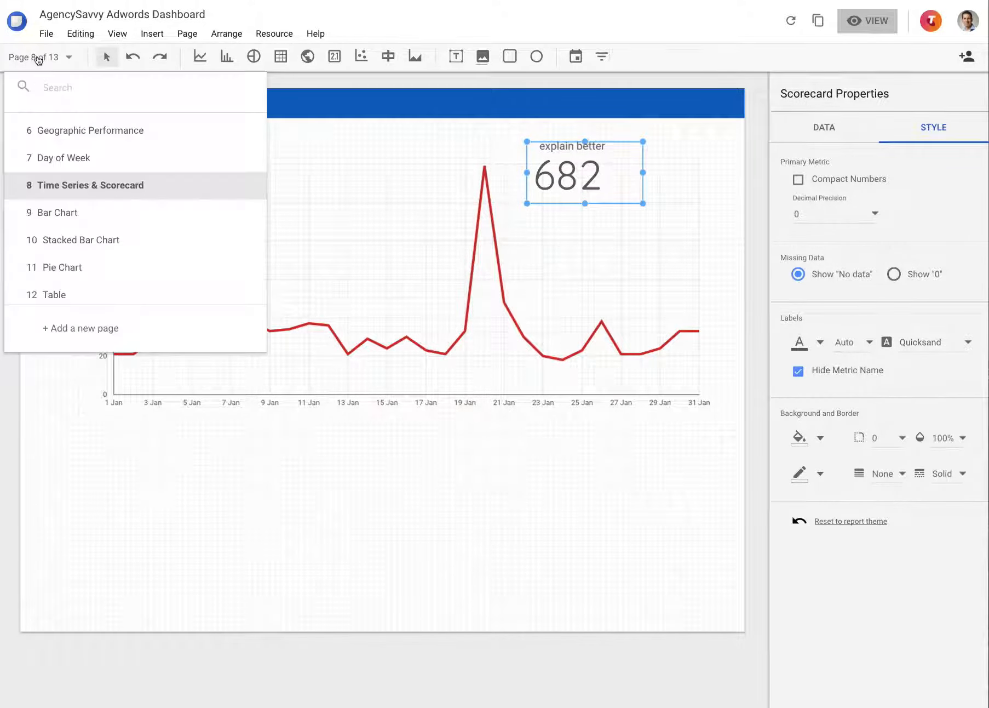
pyautogui.click(101, 217)
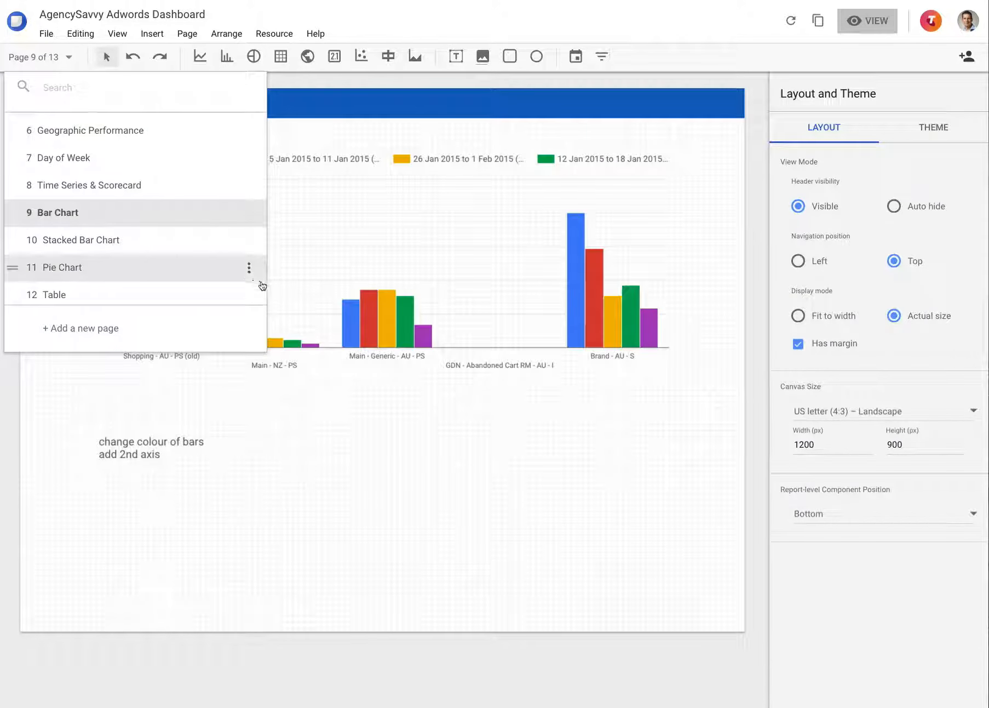
pyautogui.click(347, 299)
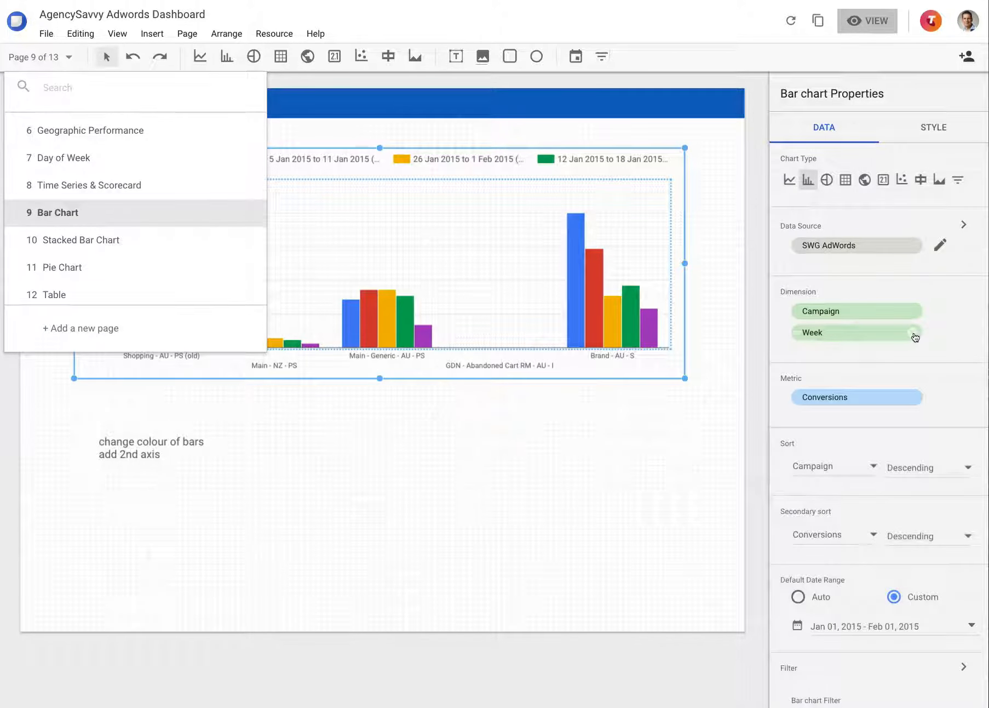
pyautogui.click(912, 333)
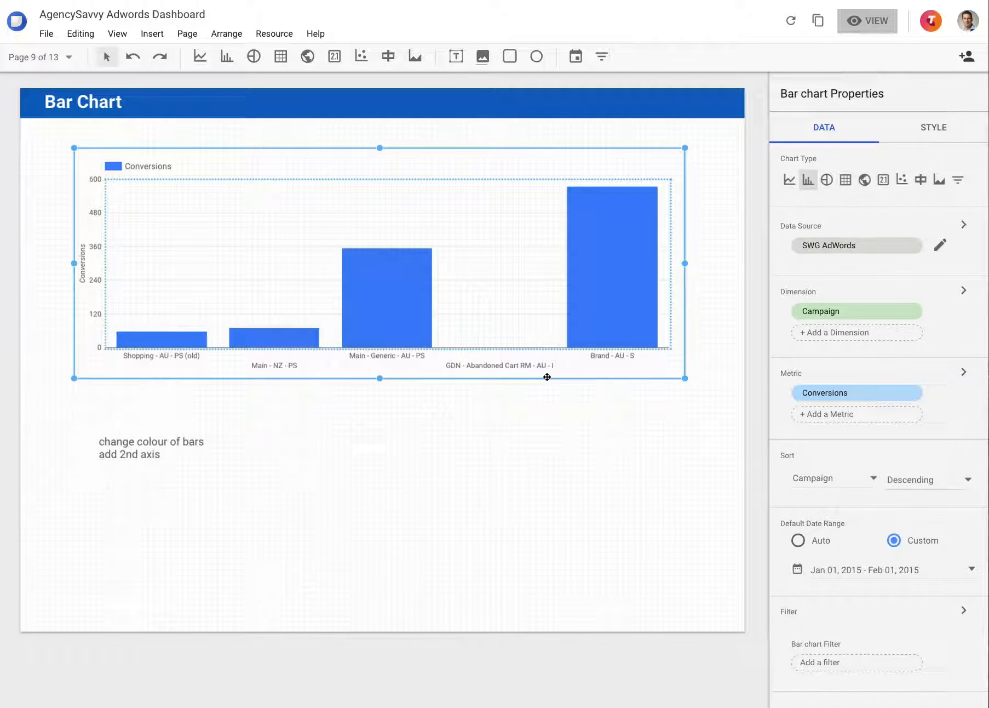
# Compare horizontal and vertical orientation on the bar chart and settle on horizontal bars
pyautogui.click(933, 126)
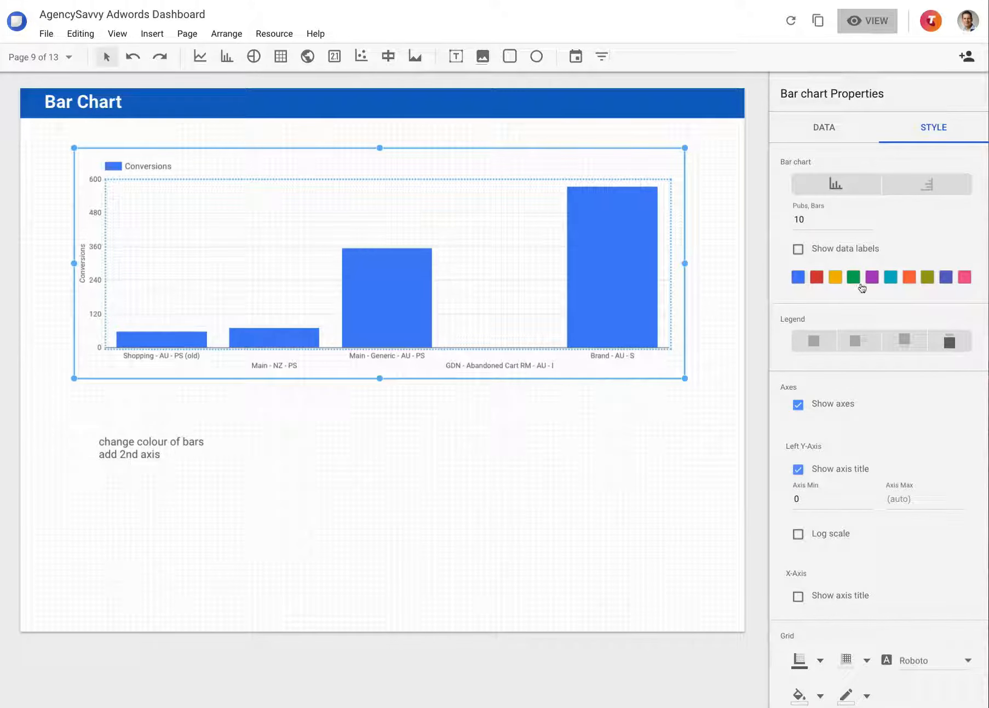
pyautogui.click(922, 188)
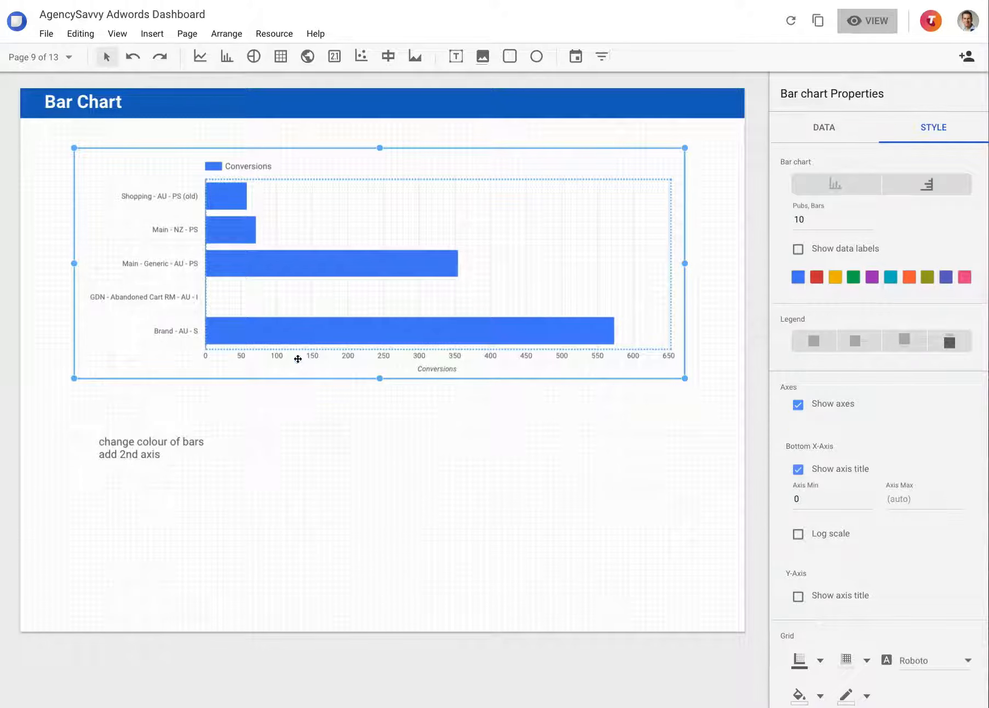
pyautogui.click(838, 186)
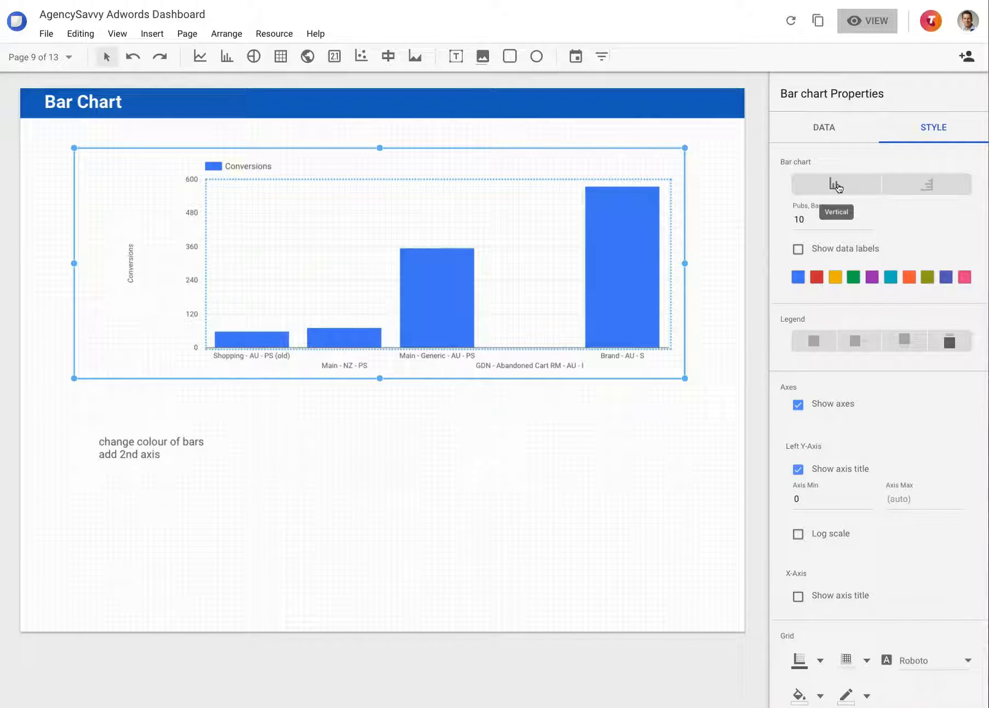
pyautogui.click(925, 184)
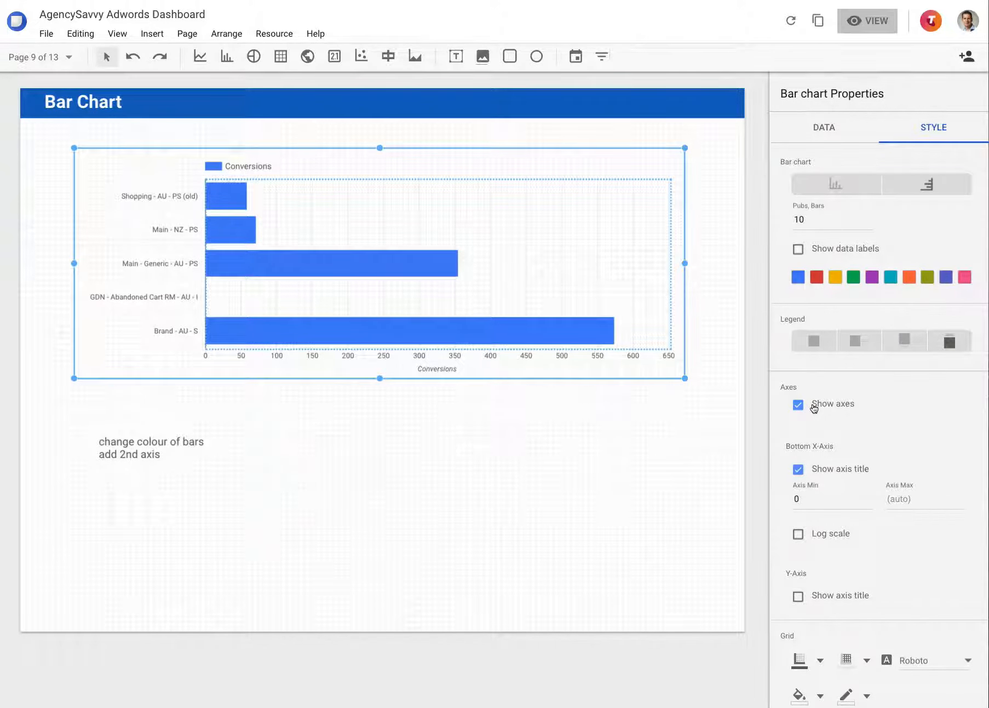
# Try hiding the bar chart's axes and show them again
pyautogui.scroll(-3, 815, 406)
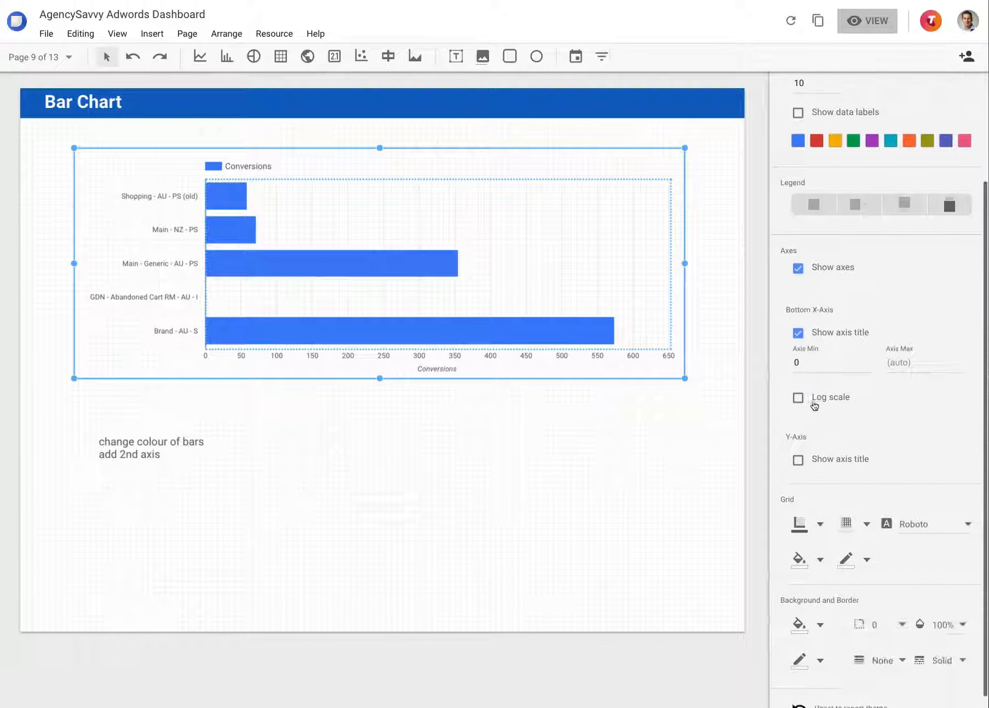
pyautogui.click(815, 255)
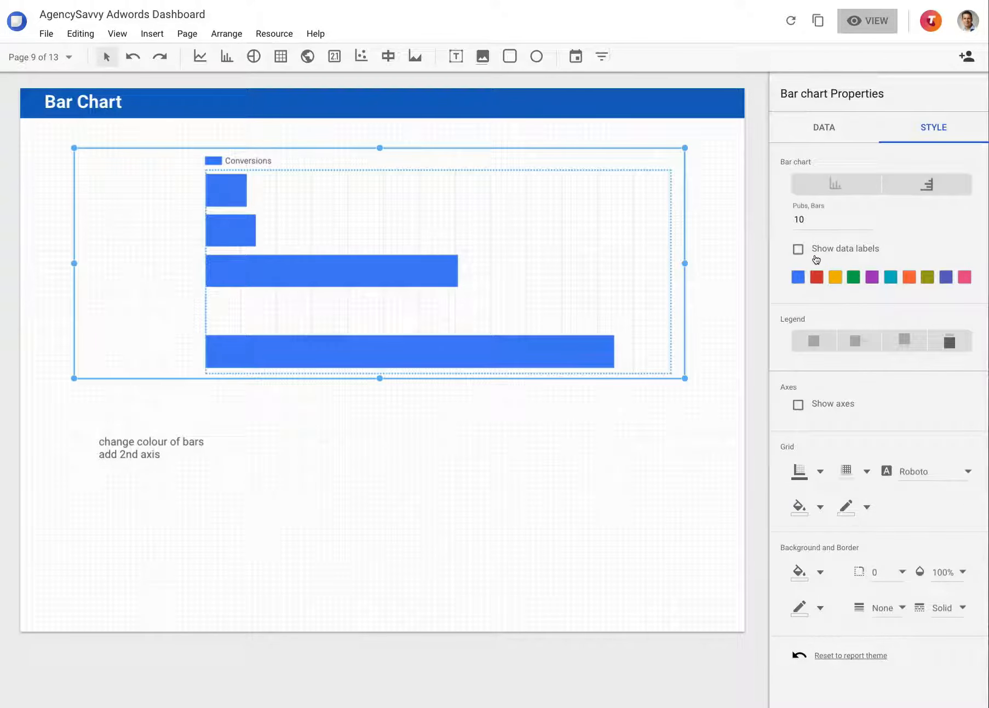
pyautogui.click(821, 409)
pyautogui.scroll(-3, 822, 427)
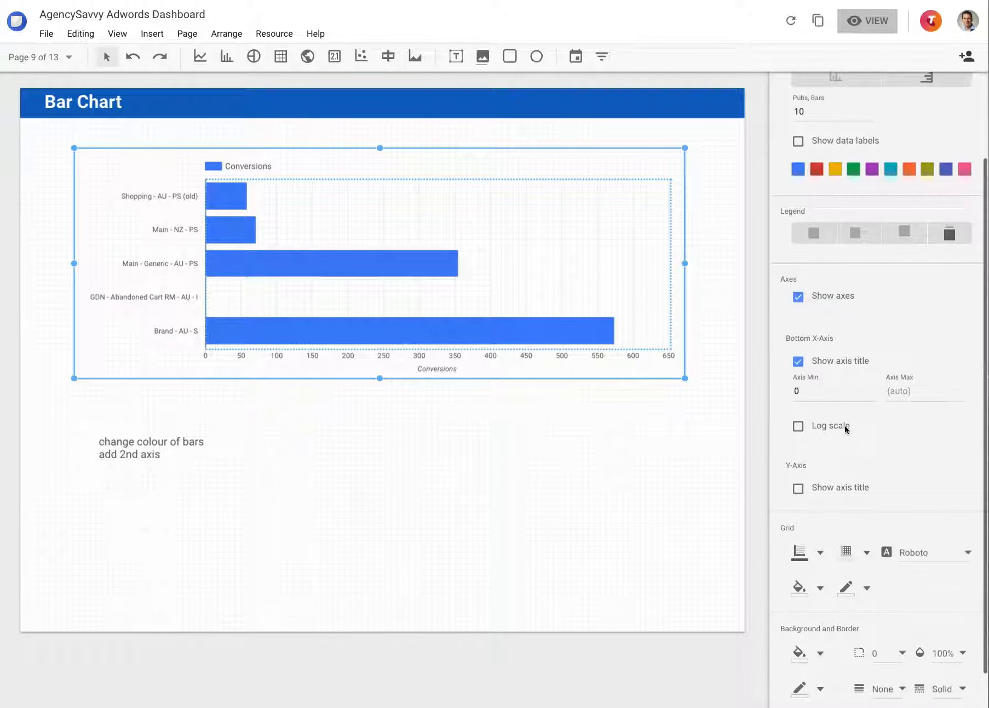
pyautogui.scroll(1, 821, 520)
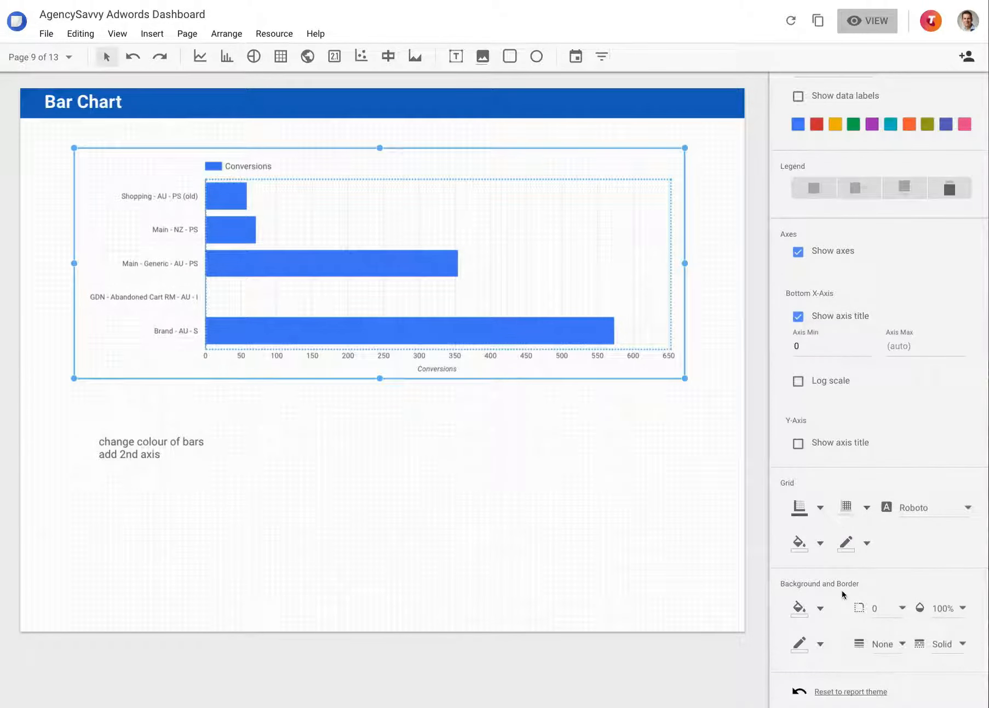
# Set the bar chart's legend to None, and try hiding the bottom X-axis title before restoring it
pyautogui.scroll(3, 841, 590)
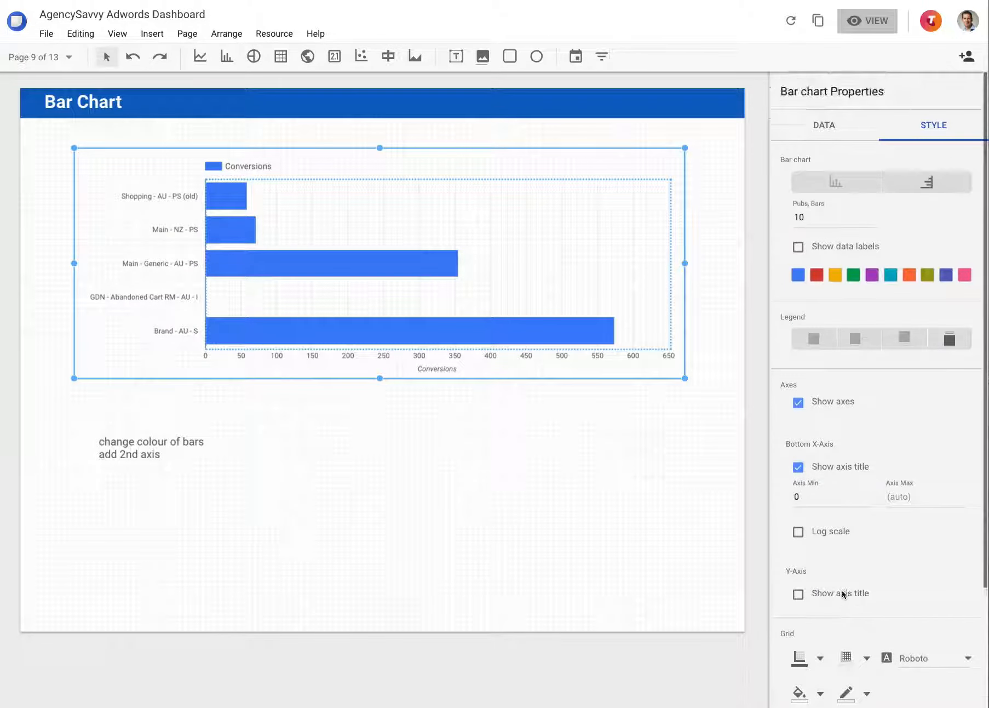
pyautogui.click(815, 338)
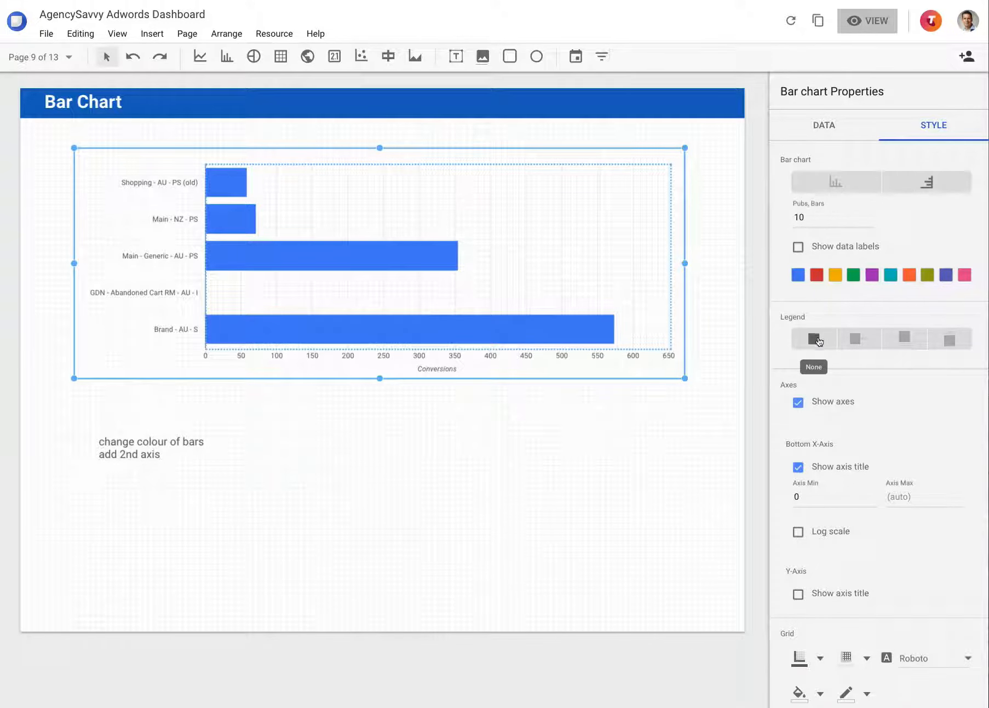
pyautogui.click(824, 468)
pyautogui.click(824, 469)
# Look through the colour palettes for the bar chart's first three series colours without picking a new colour
pyautogui.click(799, 276)
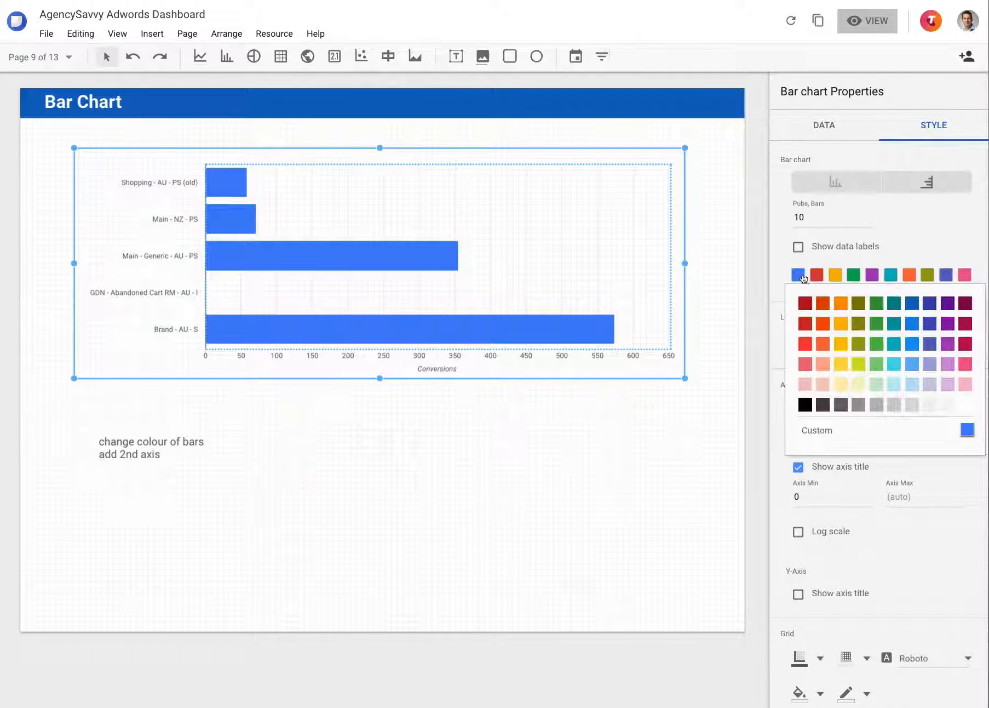
pyautogui.click(818, 276)
pyautogui.click(817, 277)
pyautogui.click(836, 277)
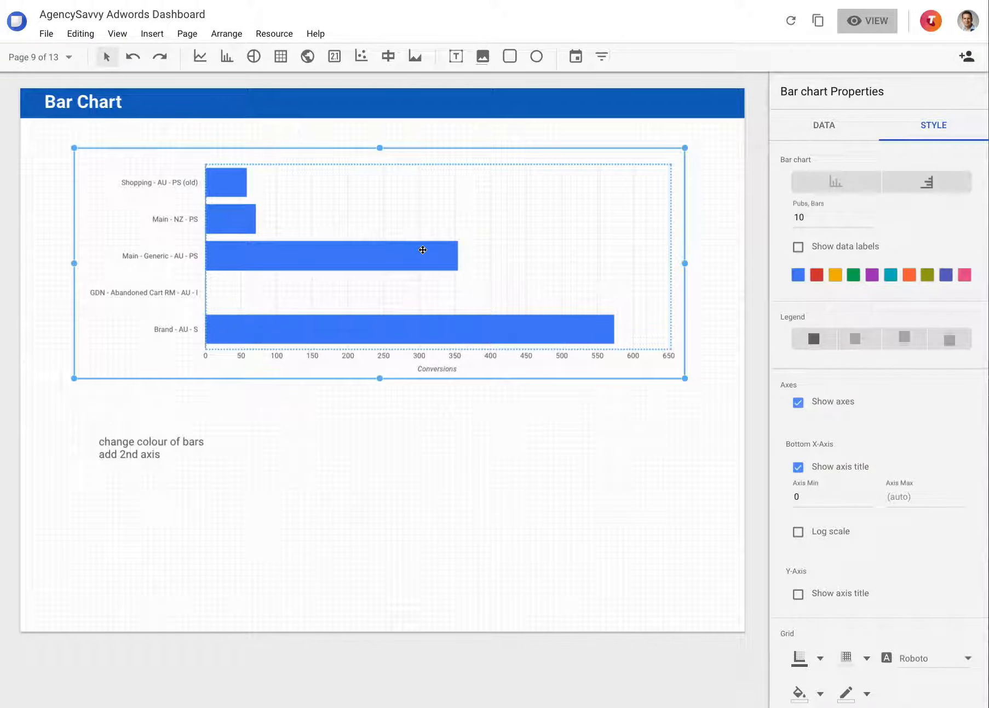
pyautogui.click(836, 277)
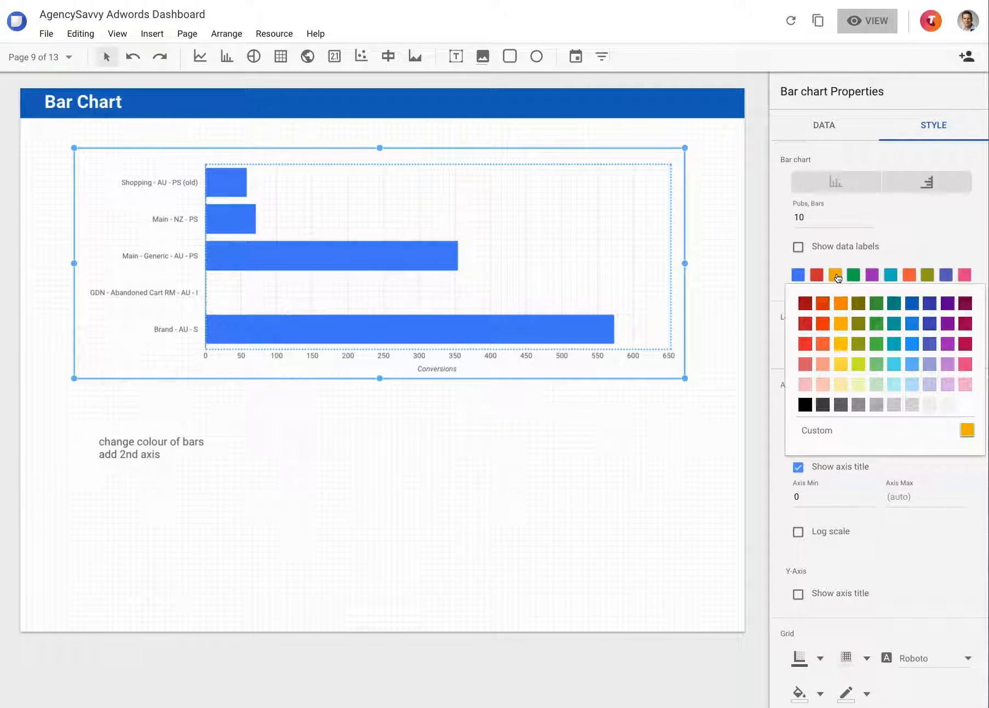
# Reselect the bar chart, review its data setup, and try data labels on the bars before turning them off
pyautogui.click(94, 433)
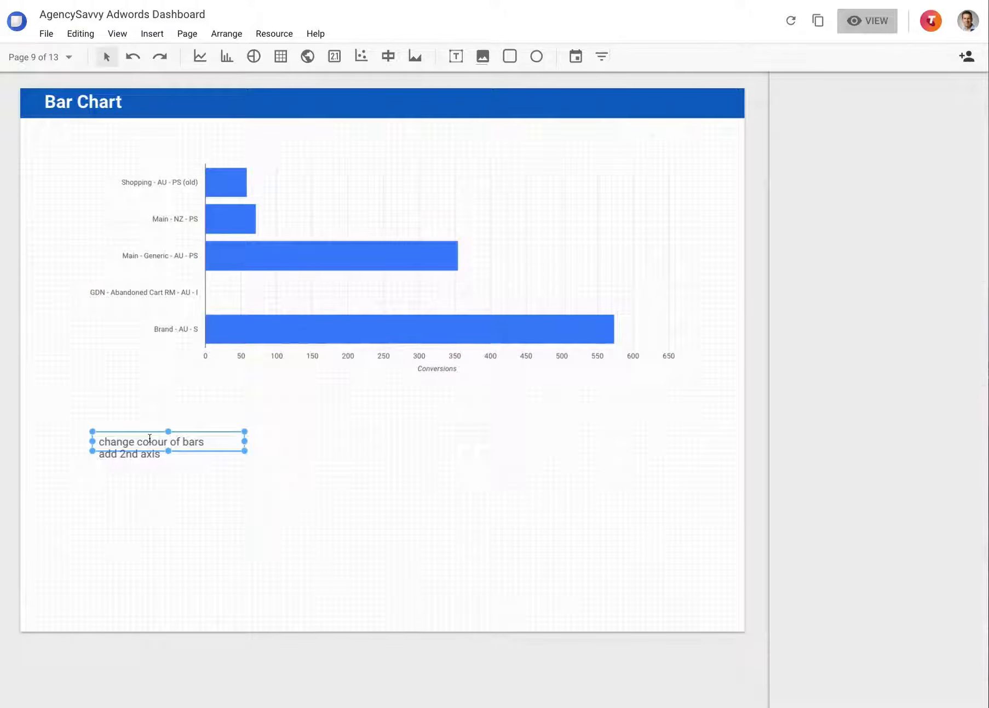
pyautogui.click(350, 292)
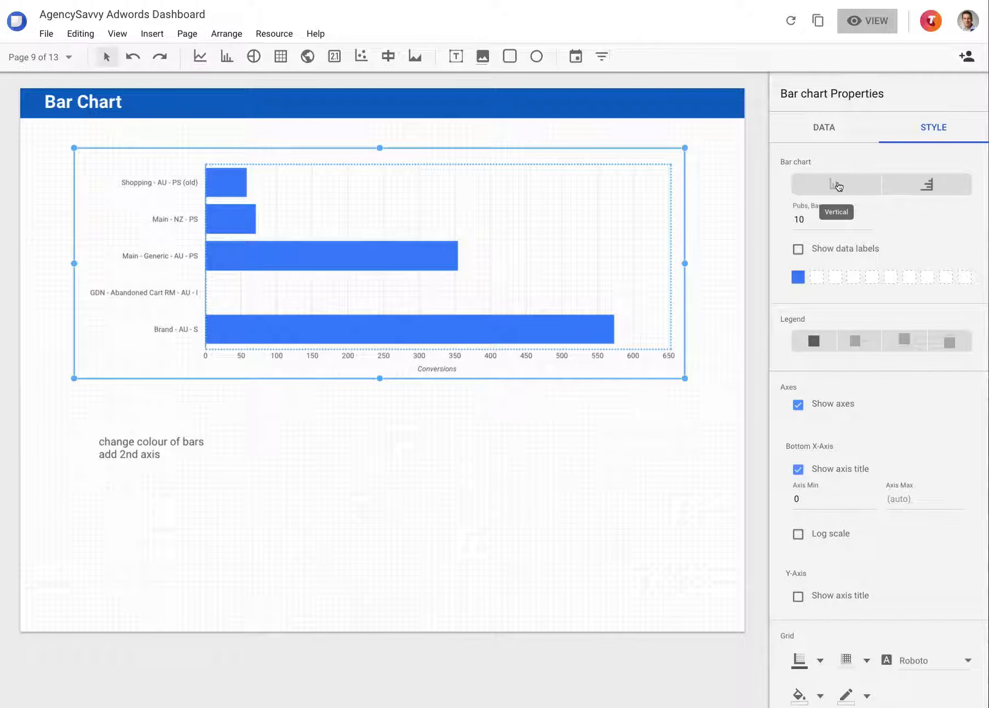
pyautogui.click(835, 132)
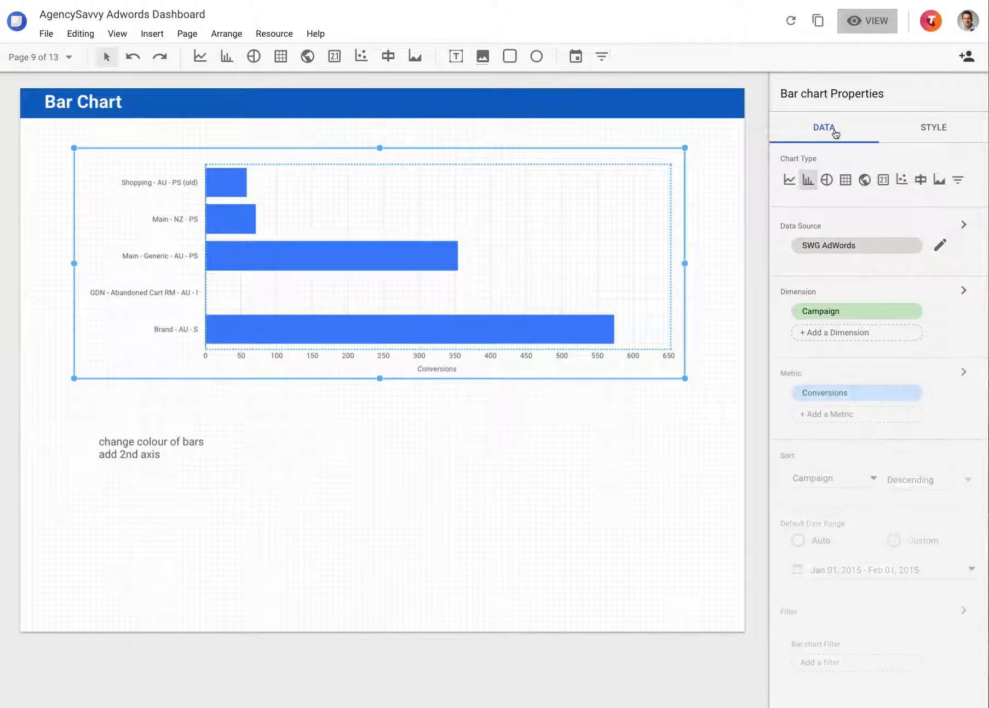
pyautogui.click(943, 127)
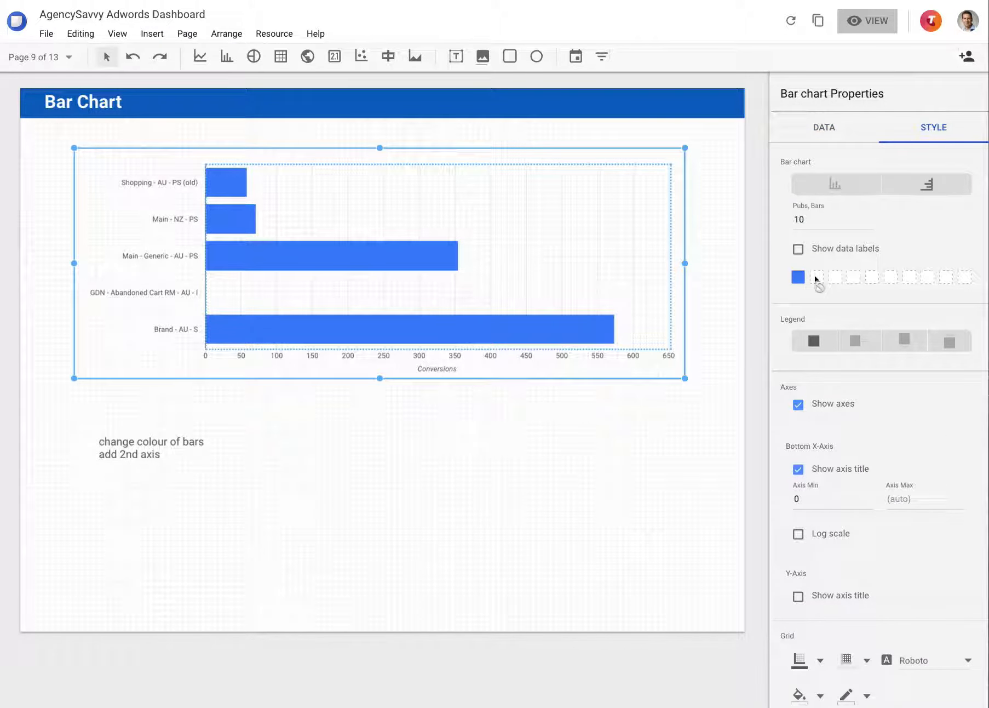
pyautogui.click(800, 250)
pyautogui.click(803, 251)
# Go to the Stacked Bar Chart page and open the style settings of its chart
pyautogui.click(92, 62)
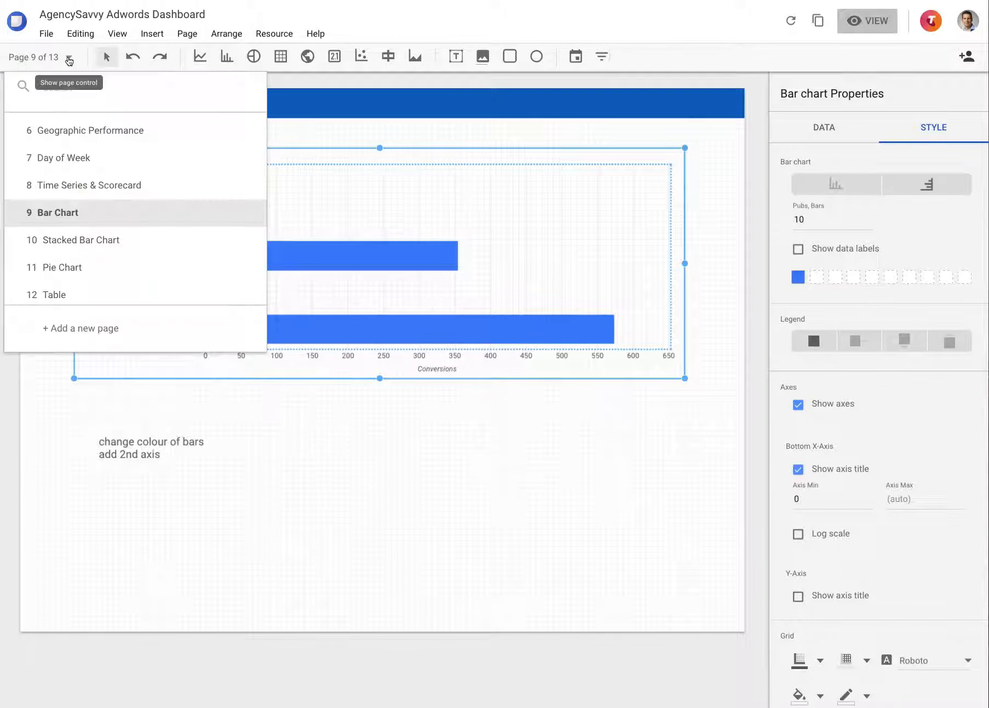
pyautogui.click(97, 239)
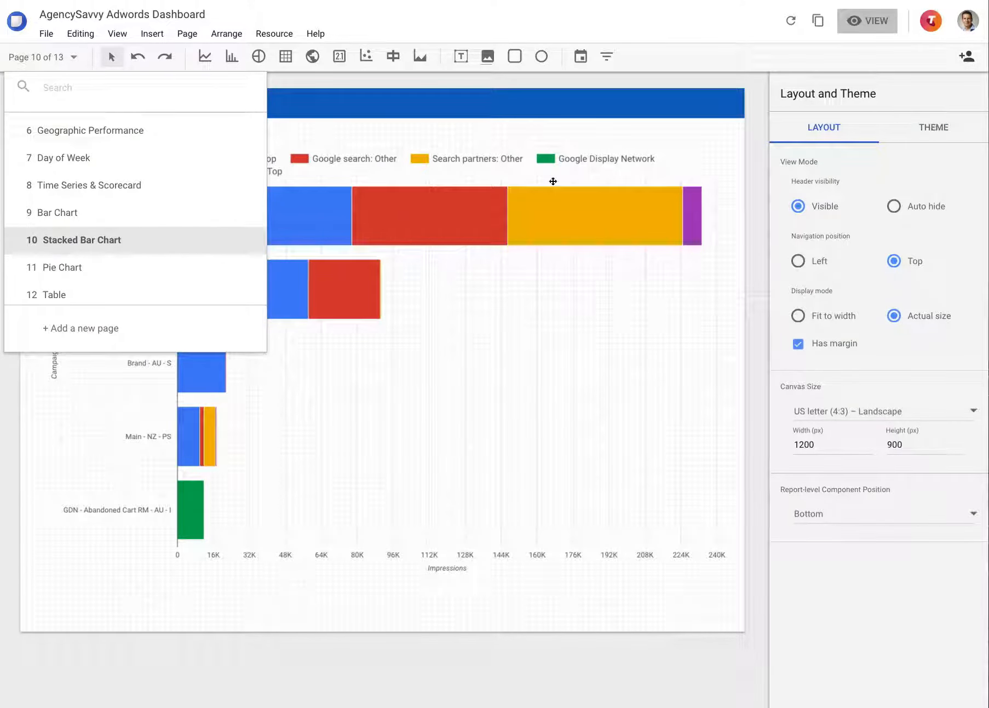
pyautogui.click(553, 182)
pyautogui.click(932, 135)
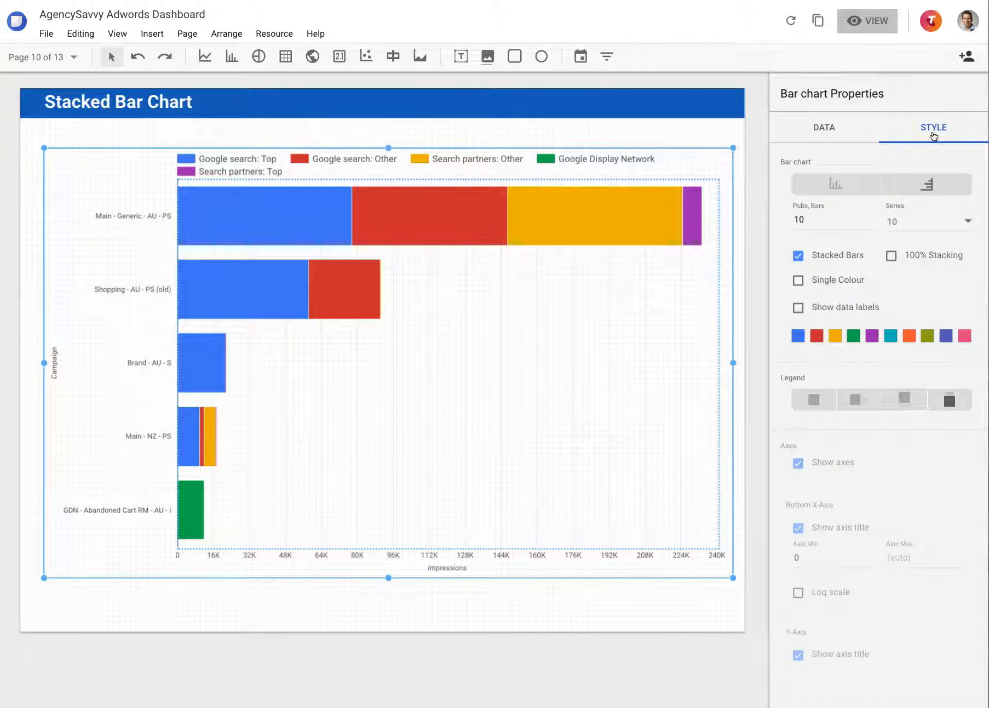
# Try the Single Colour and 100% Stacking options on the stacked bar chart, turning each off again
pyautogui.click(833, 281)
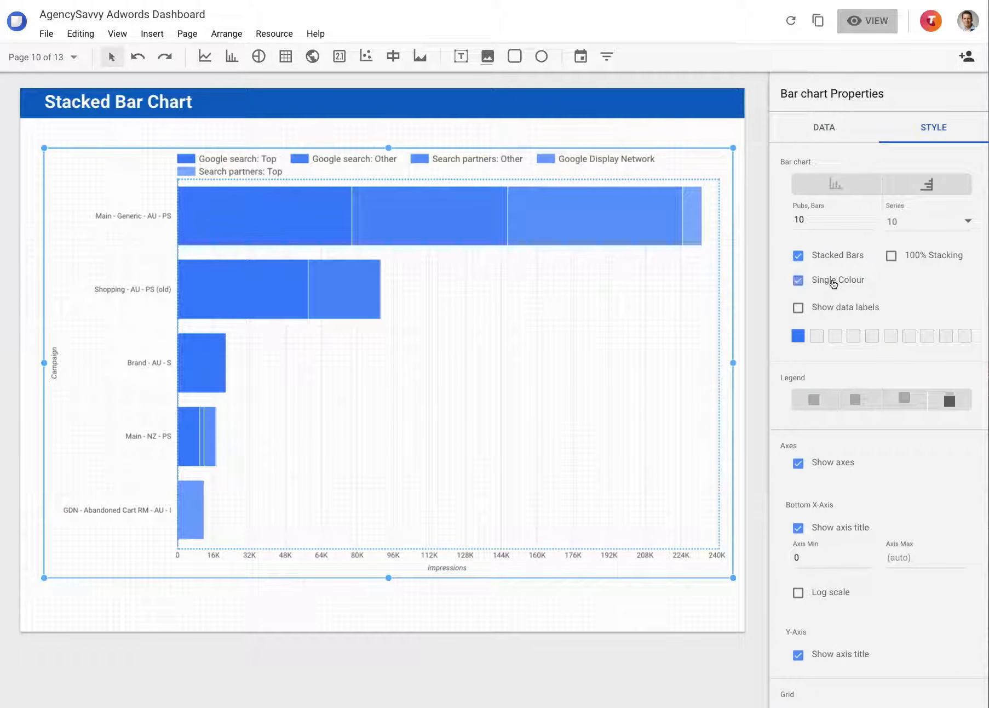
pyautogui.click(833, 282)
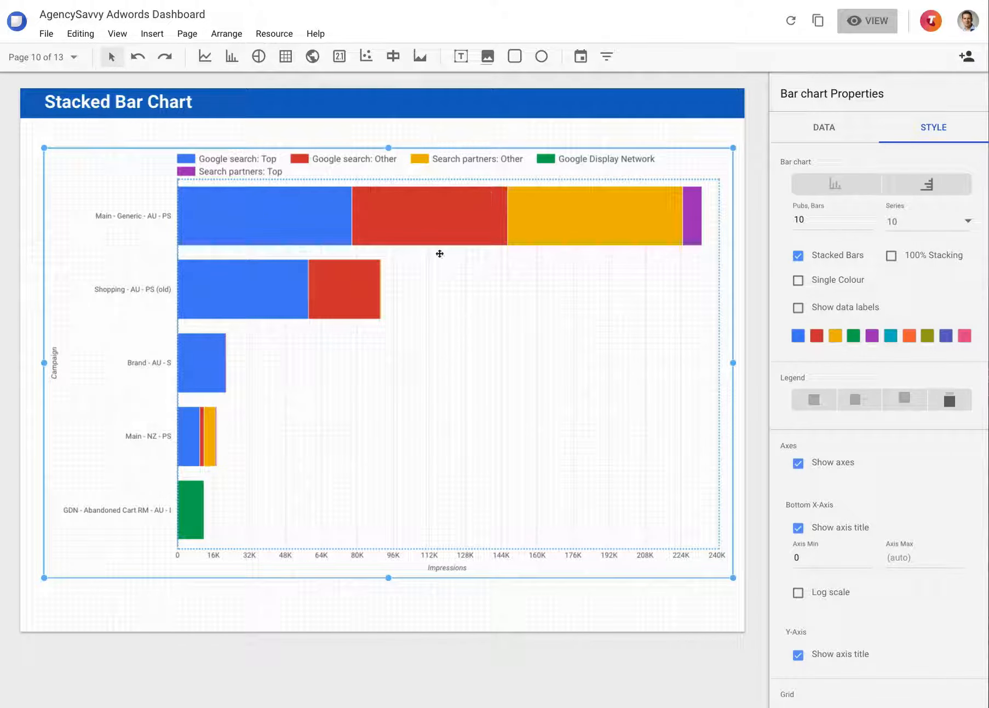
pyautogui.click(923, 261)
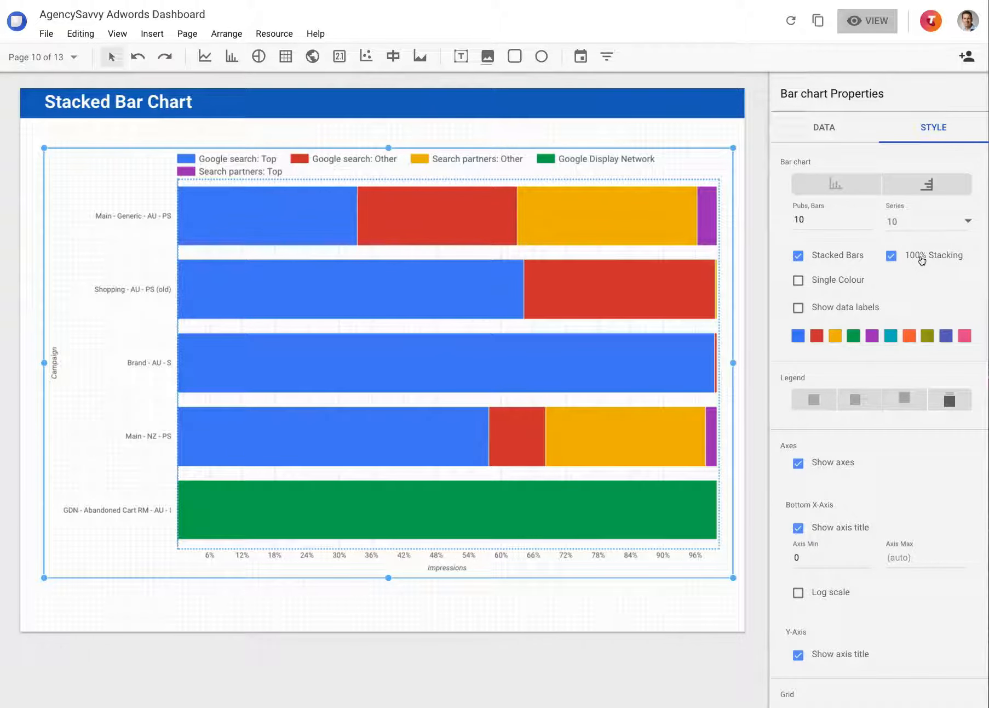
pyautogui.click(922, 260)
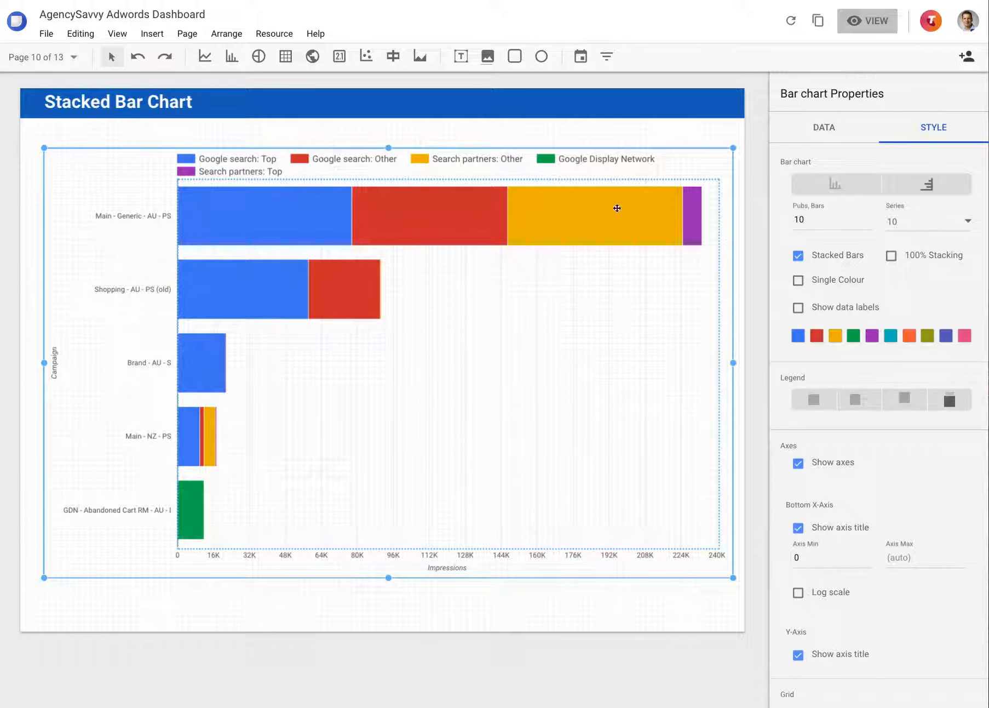
# Try the stacked bar chart's legend hidden and at the bottom, then put it back at the top
pyautogui.click(815, 400)
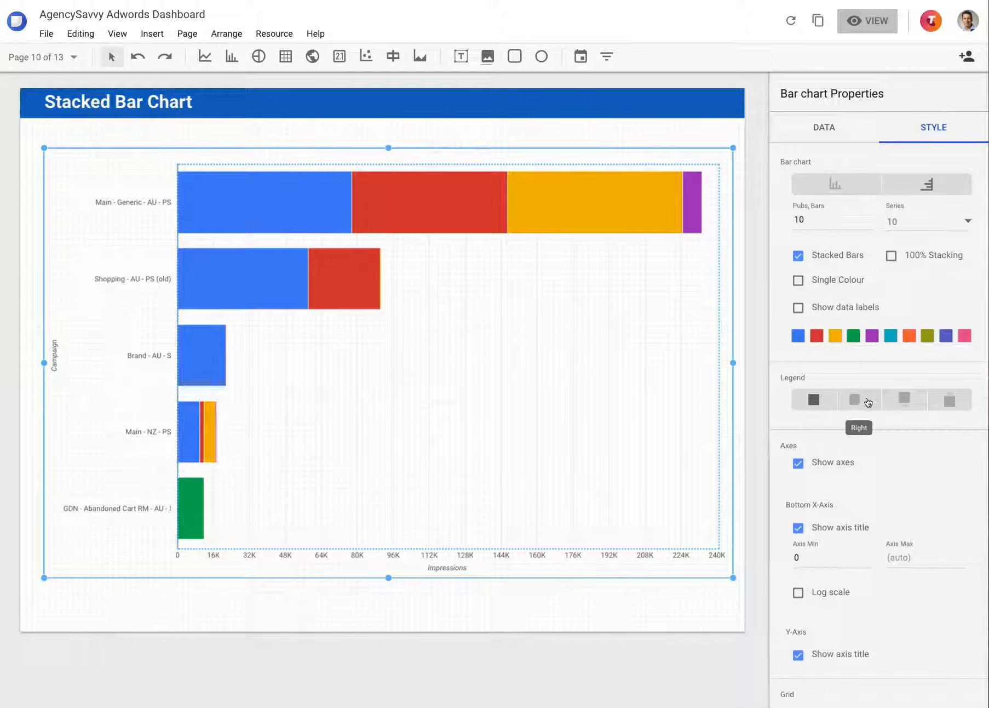
pyautogui.click(903, 401)
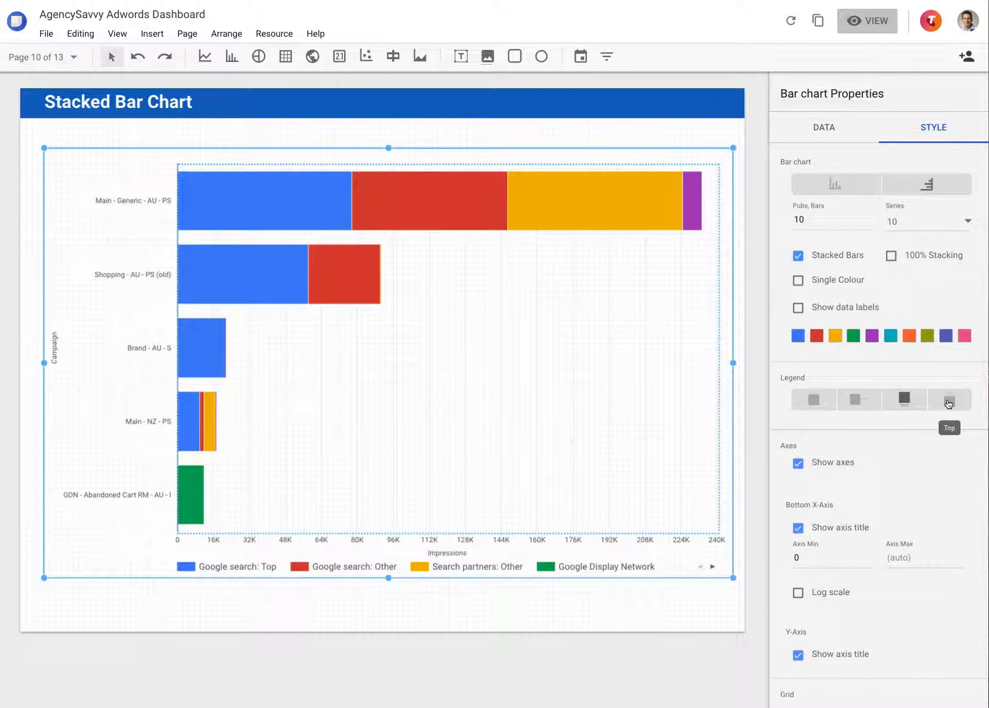
pyautogui.click(950, 401)
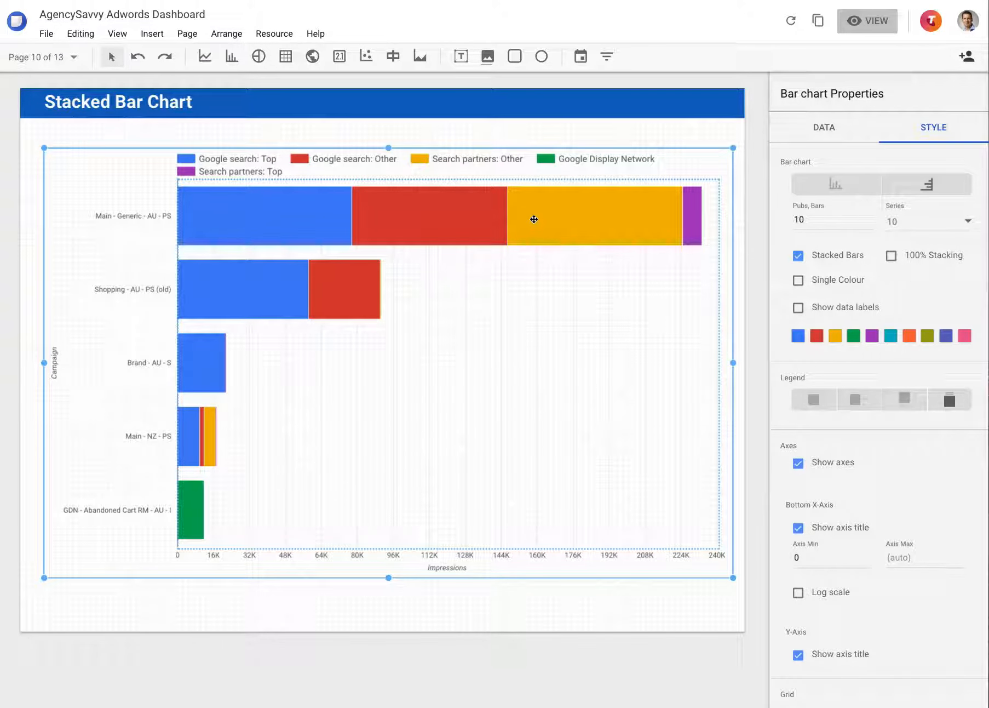
# Review the stacked bar chart's remaining style settings and its data setup, including the available sort fields, without changing the sort
pyautogui.scroll(-4, 858, 375)
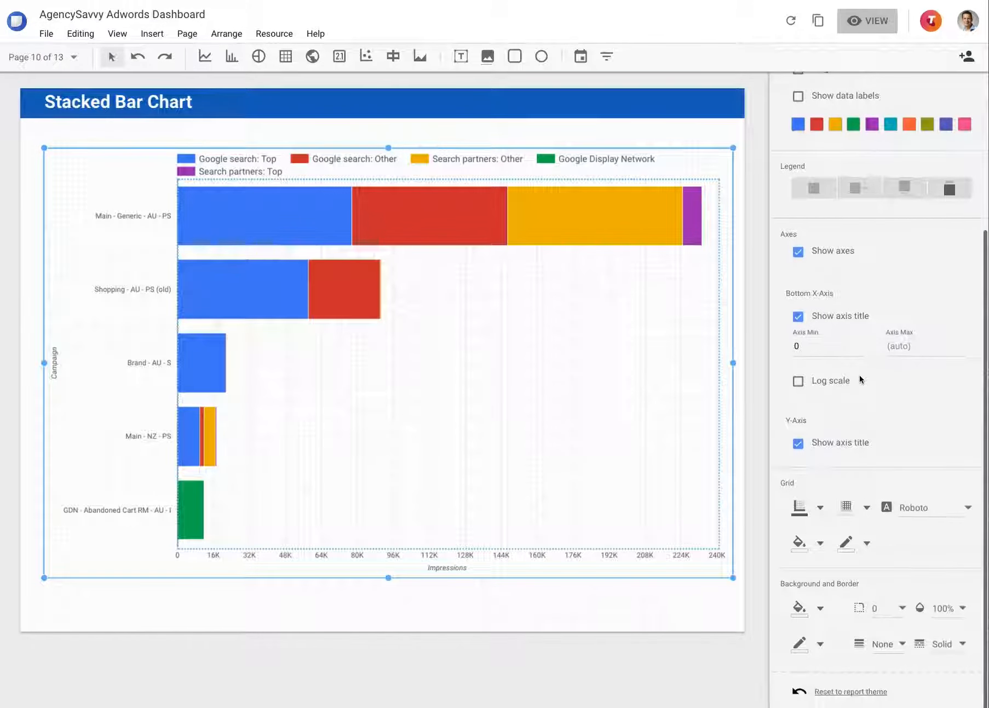
pyautogui.scroll(5, 862, 298)
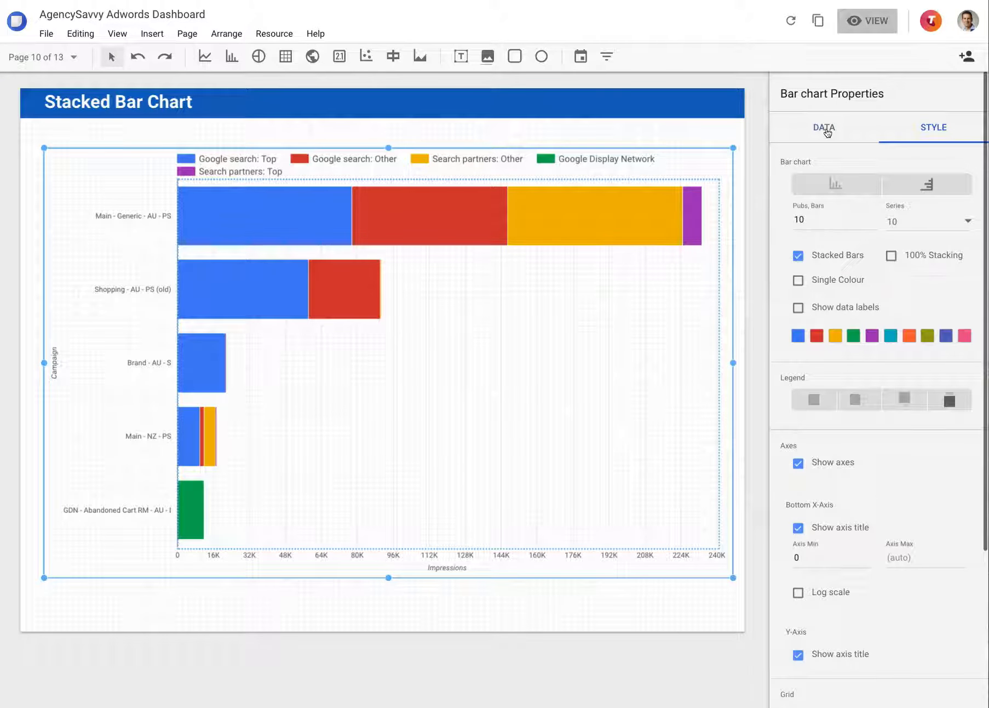
pyautogui.click(823, 128)
pyautogui.scroll(-1, 870, 436)
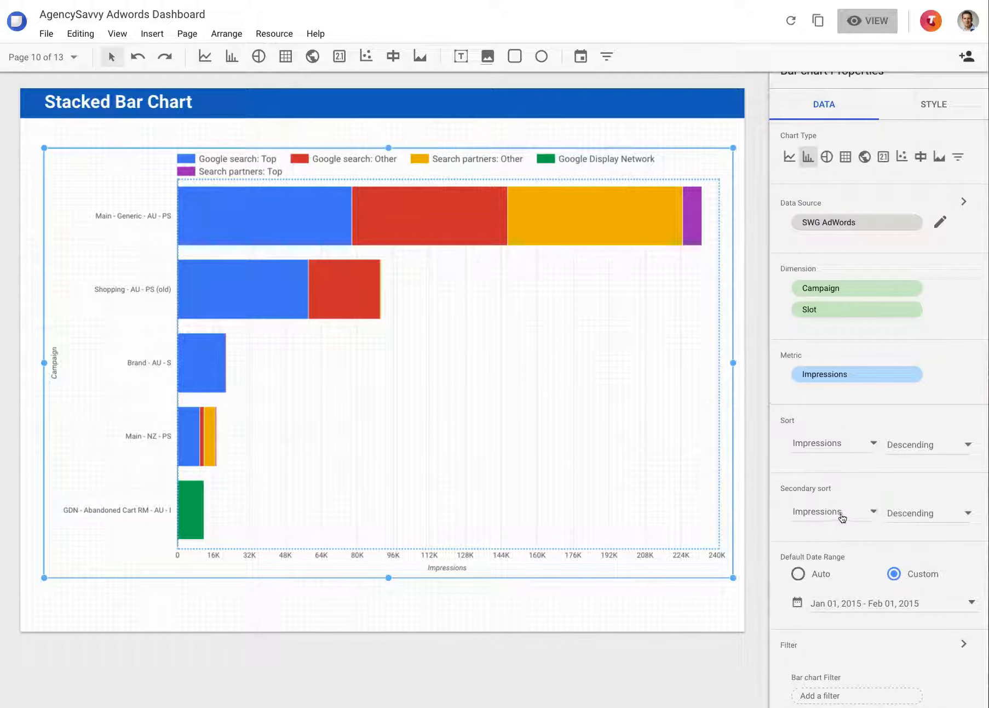
pyautogui.click(843, 443)
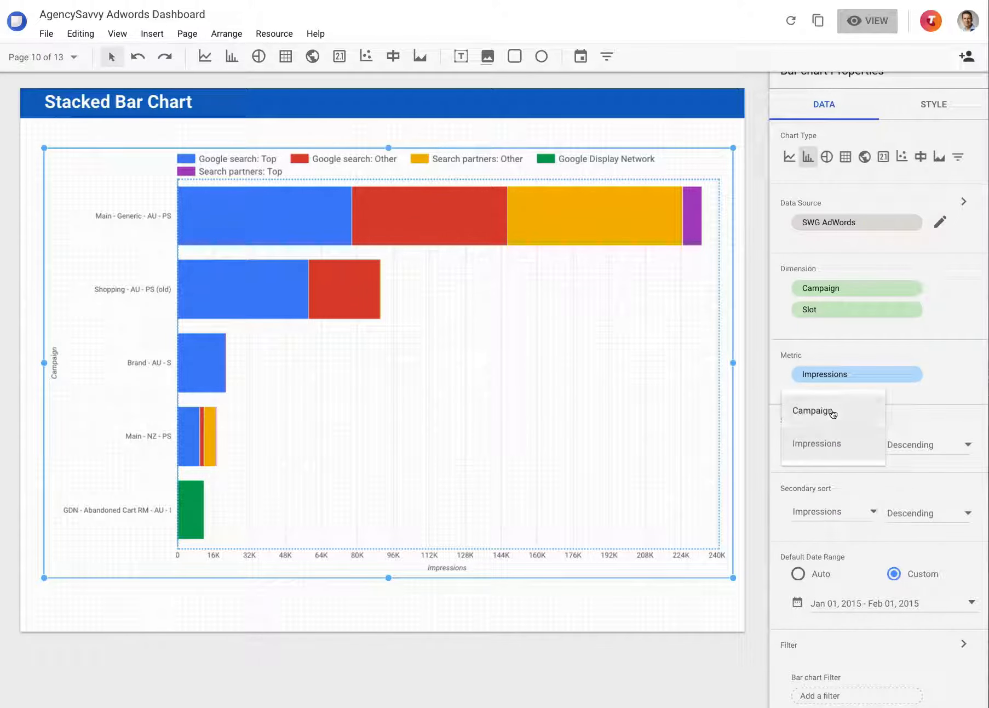
pyautogui.click(840, 489)
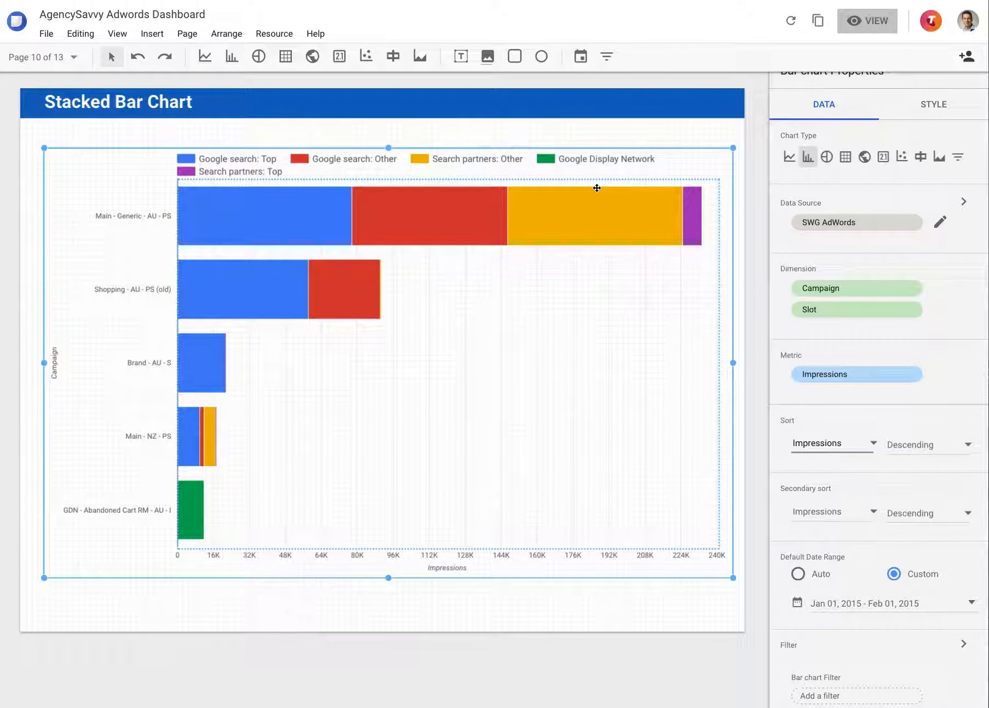
# Examine the stacked bar chart's axis, grid and background style options again and compare them with its dimension, metric and date range setup
pyautogui.click(931, 103)
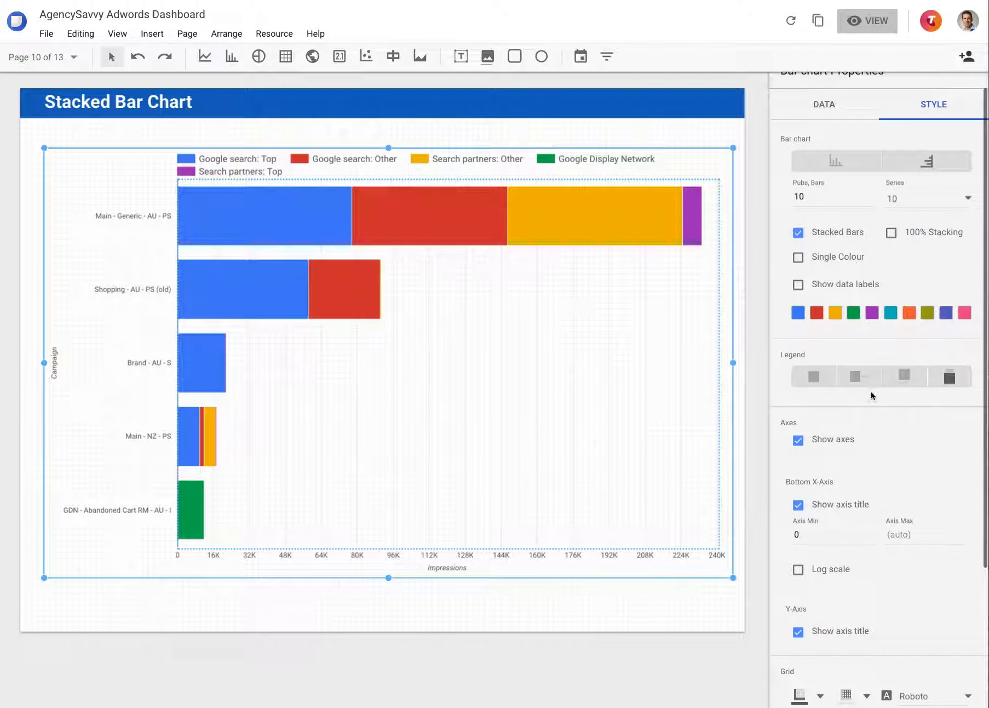
pyautogui.scroll(-3, 816, 441)
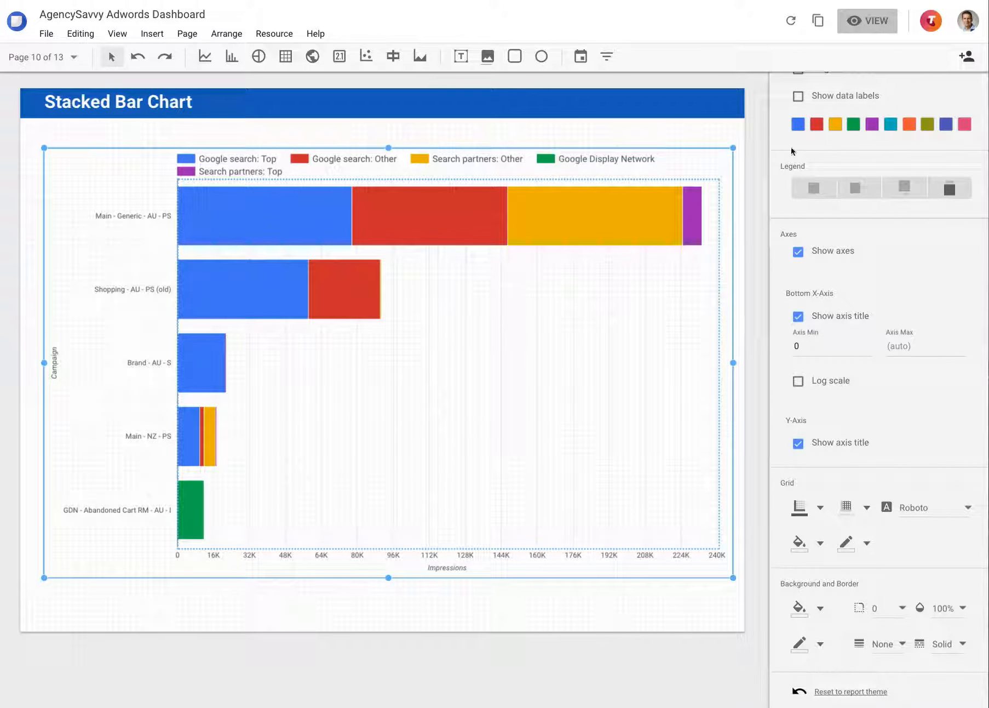
pyautogui.scroll(5, 791, 147)
pyautogui.click(826, 130)
pyautogui.scroll(-1, 862, 493)
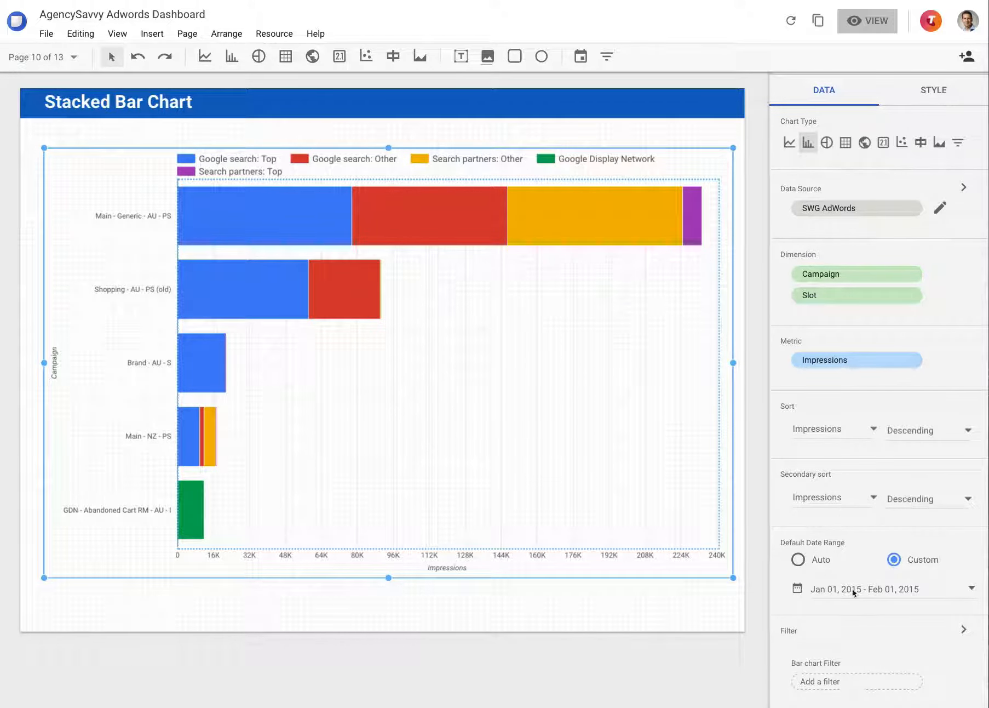
pyautogui.click(921, 91)
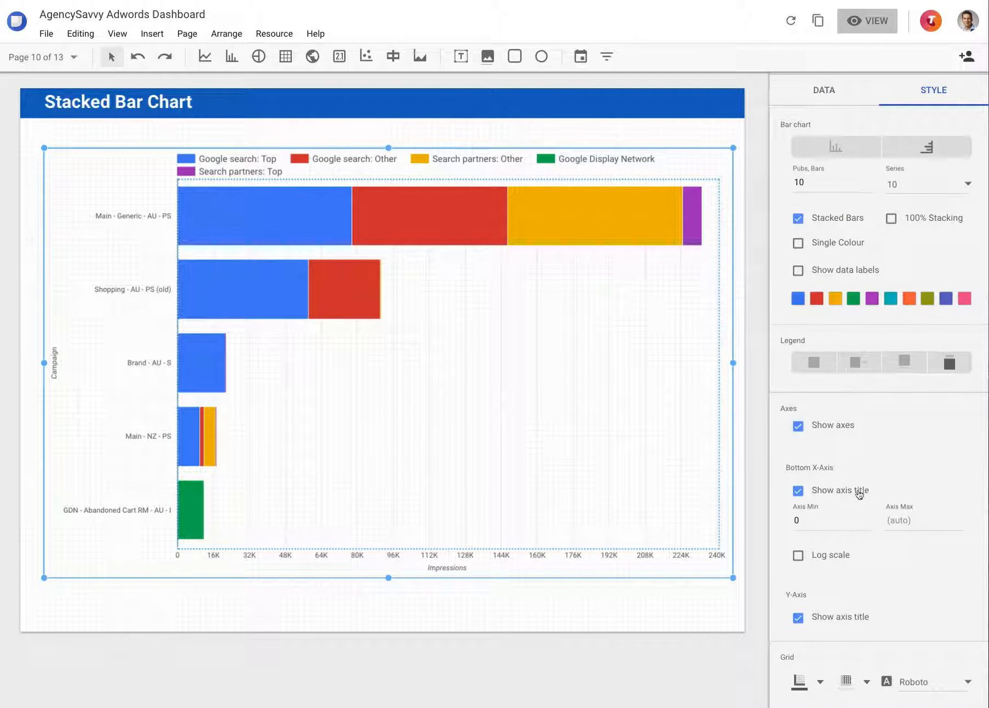
pyautogui.scroll(-3, 828, 547)
pyautogui.scroll(4, 828, 559)
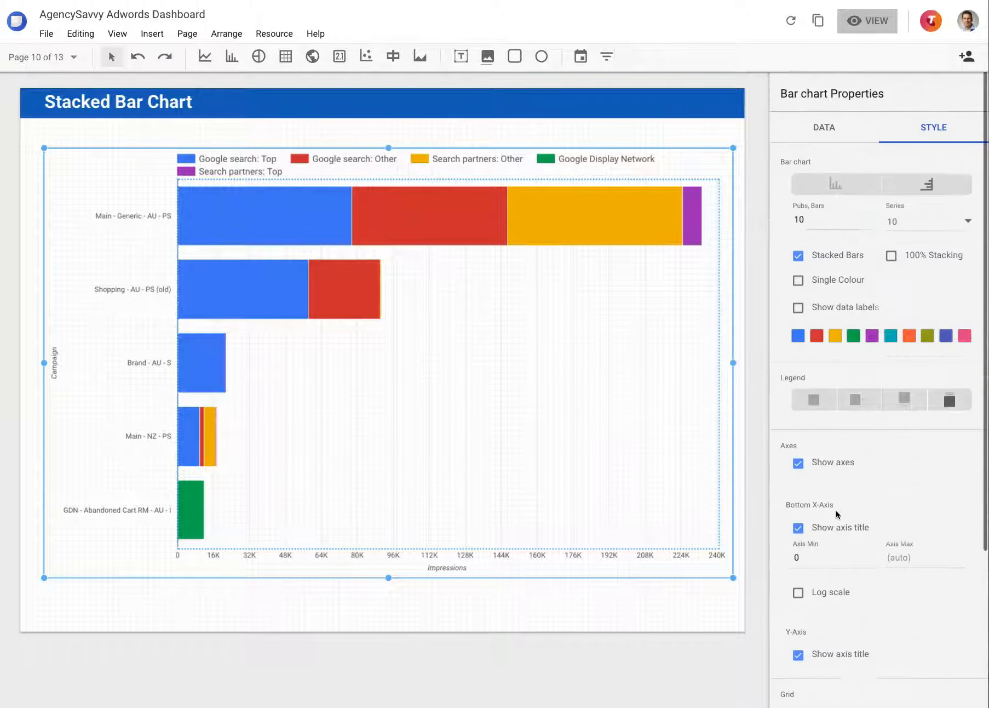
# Go to the Pie Chart page and open the style settings of its chart
pyautogui.click(73, 57)
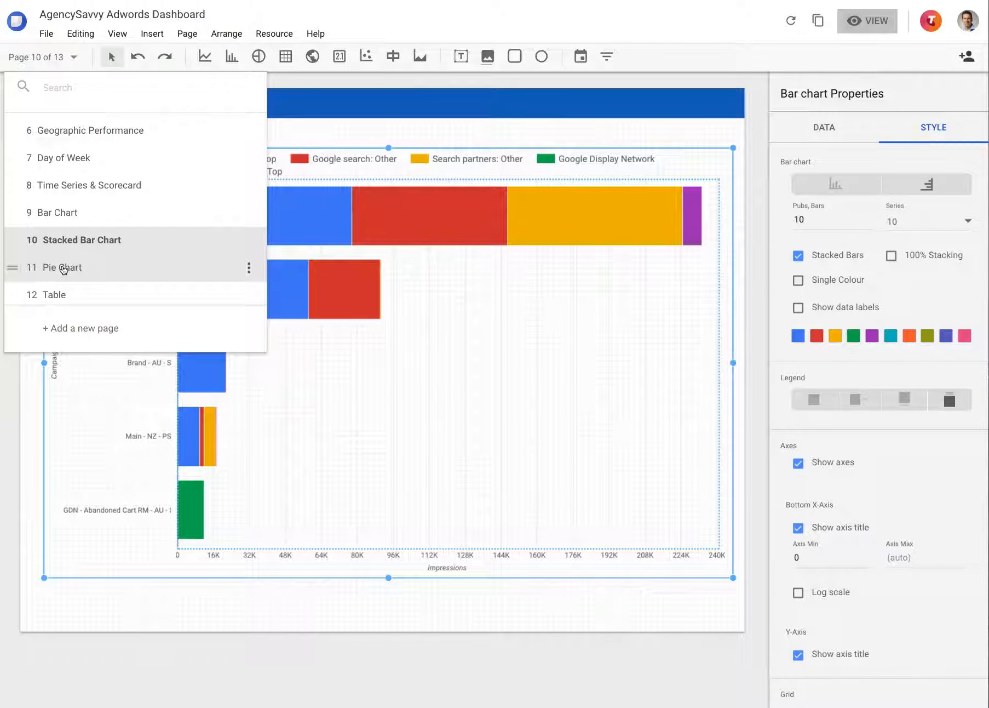
pyautogui.click(63, 268)
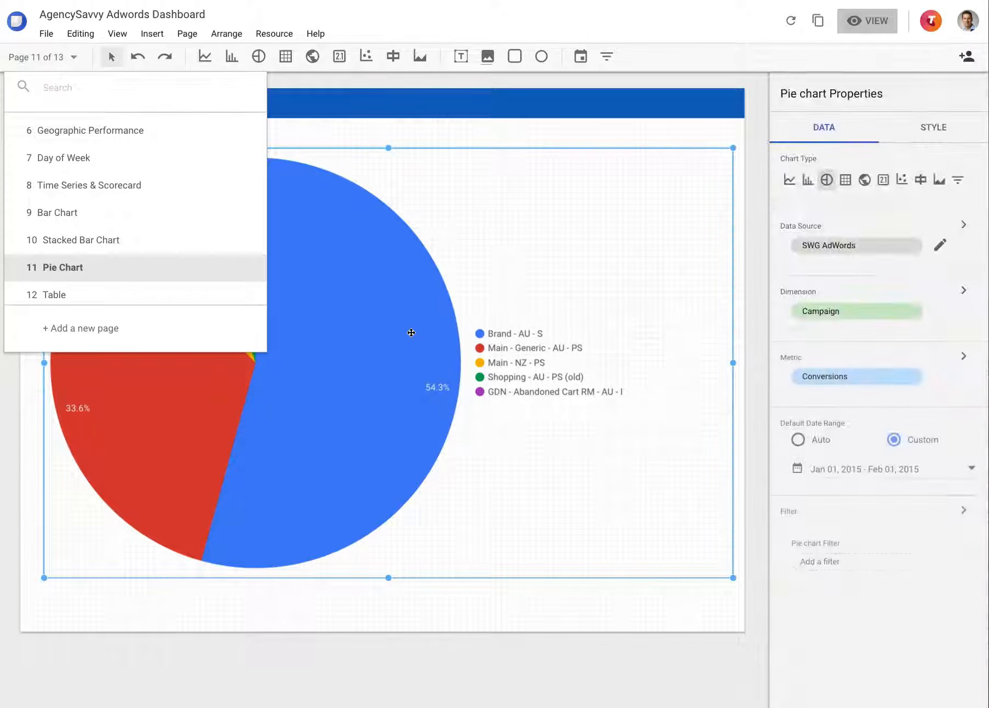
pyautogui.click(591, 614)
pyautogui.click(462, 429)
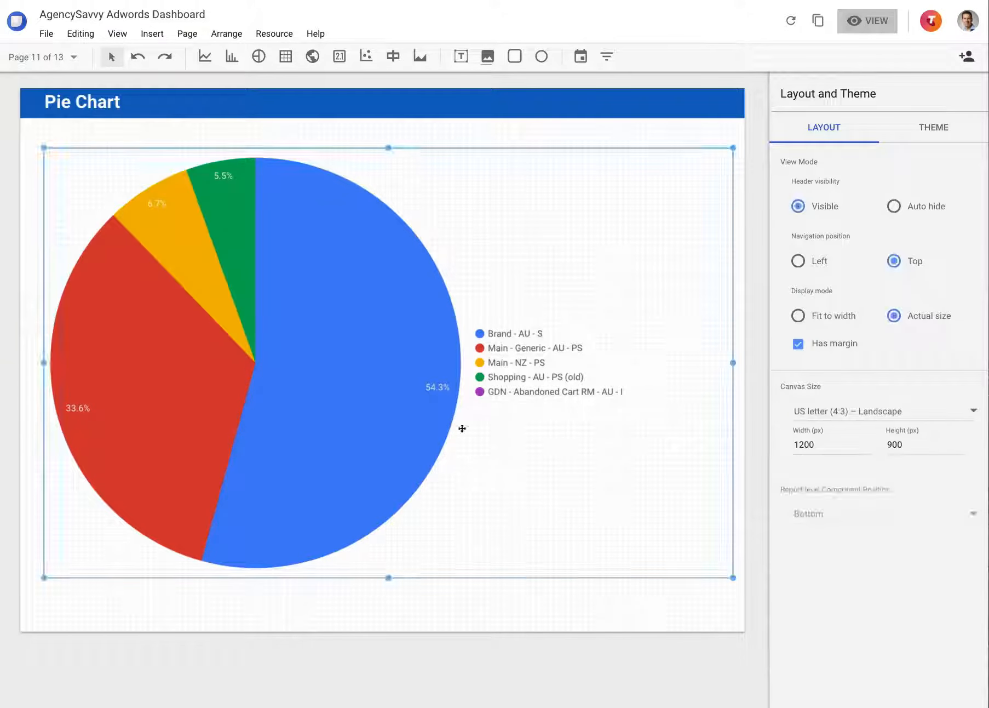
pyautogui.click(937, 129)
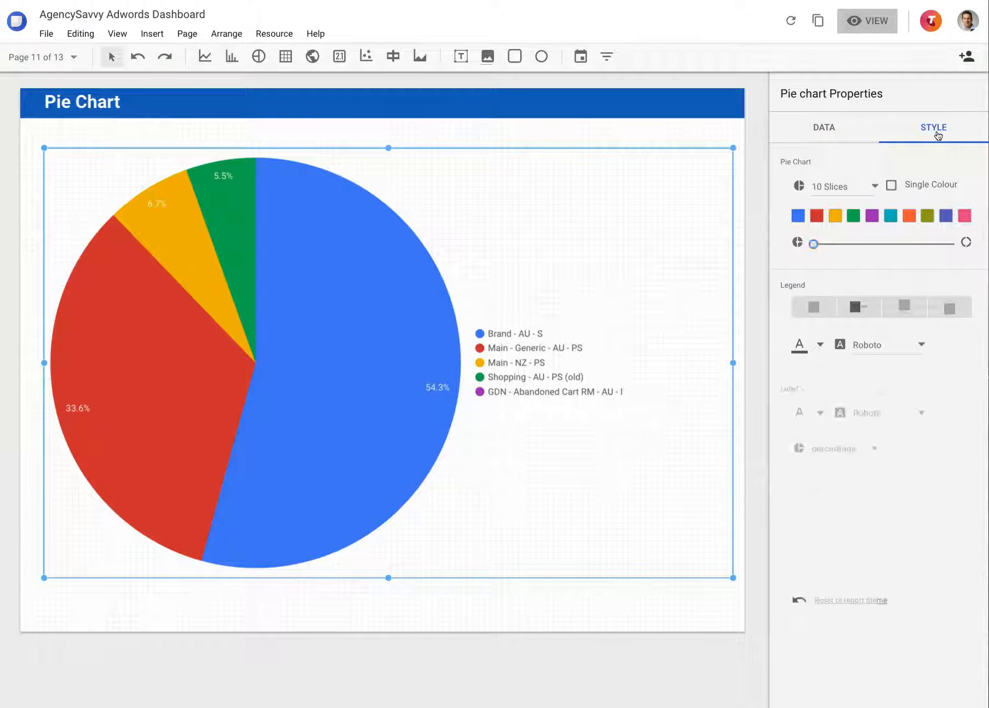
# Try limiting the pie chart to 3 slices, then set it back to 10 slices
pyautogui.click(830, 186)
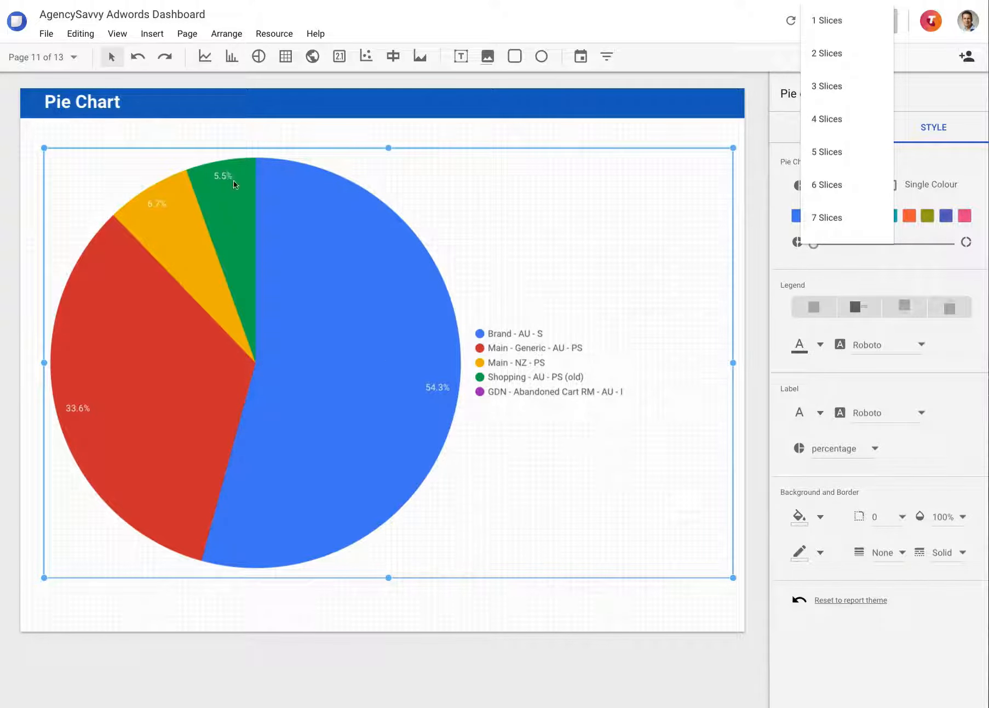
pyautogui.click(827, 86)
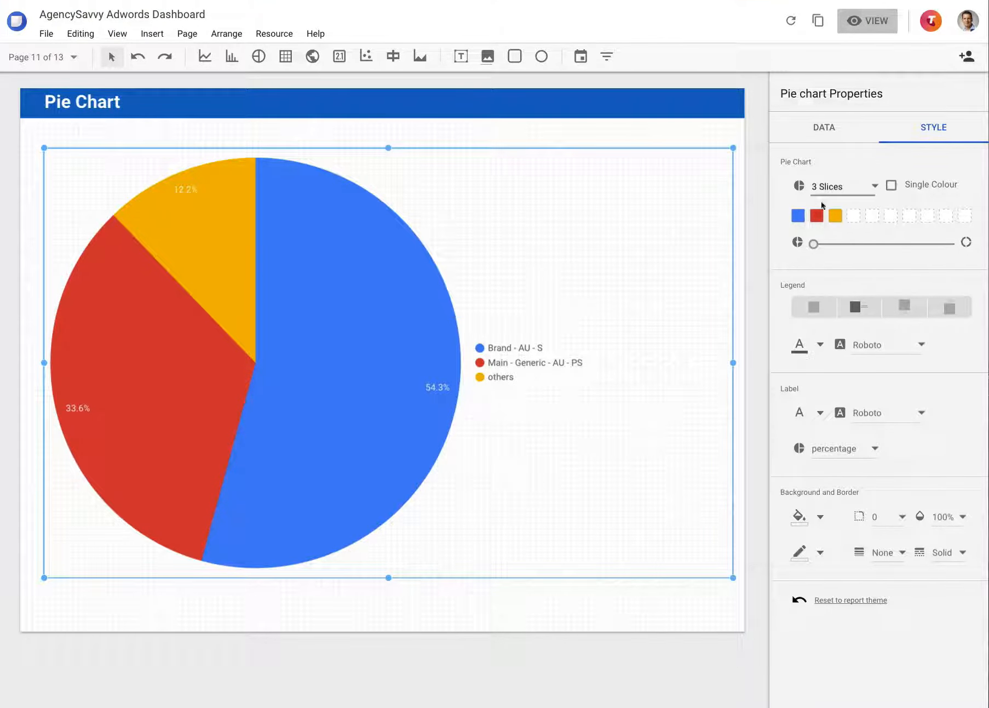
pyautogui.click(867, 189)
pyautogui.scroll(-3, 851, 329)
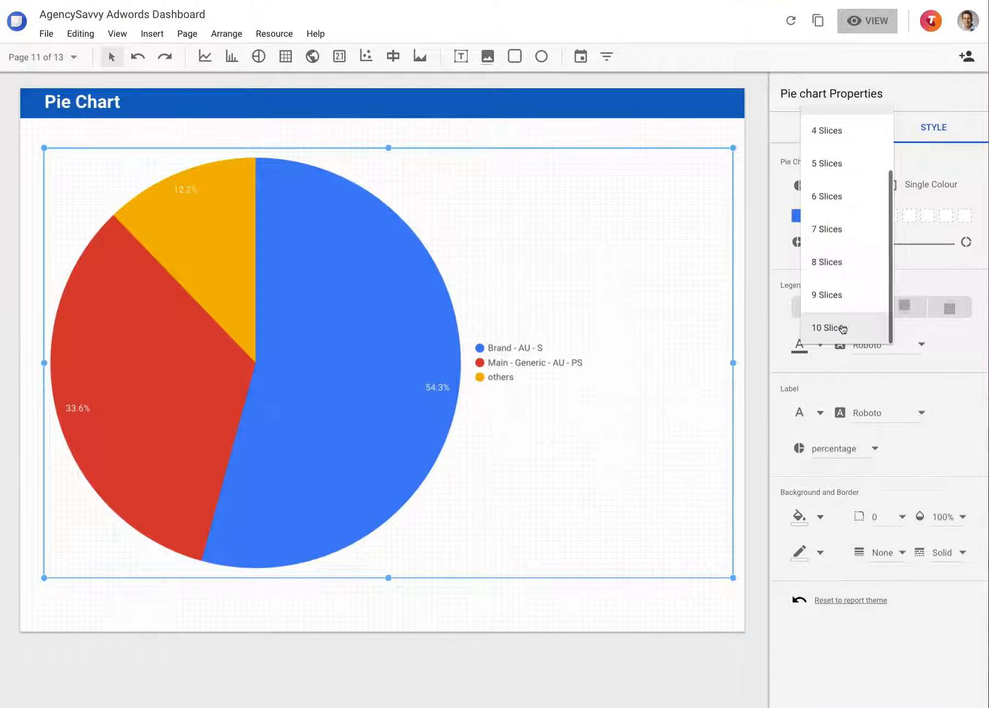
pyautogui.click(841, 328)
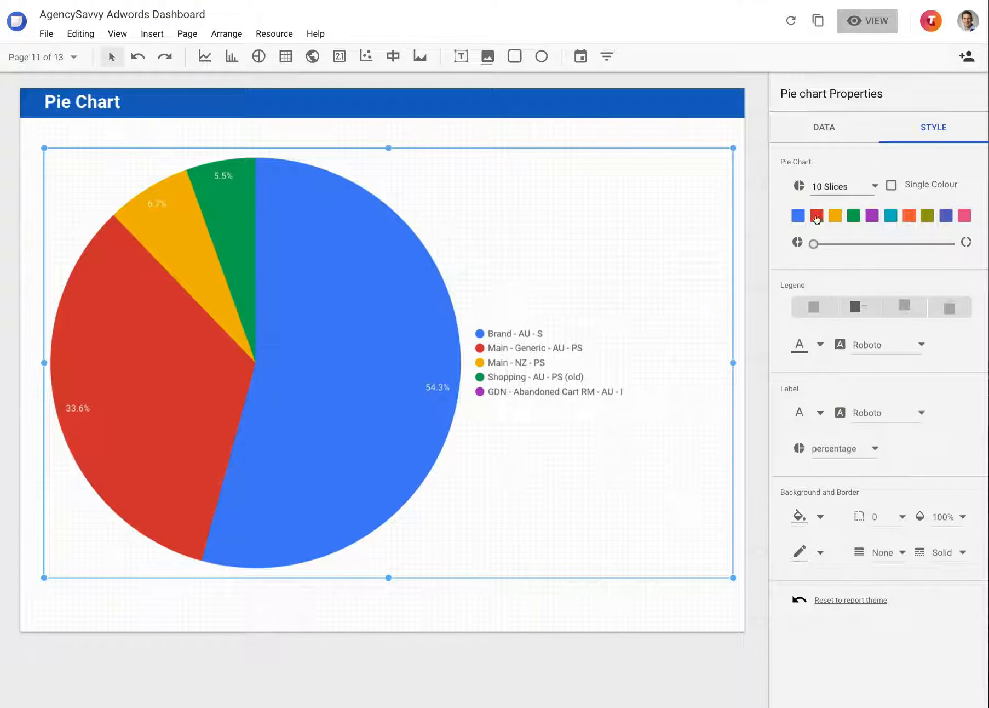
# Turn the pie chart into a donut, trying different hole sizes and settling on a hole about two-thirds of its diameter
pyautogui.moveTo(814, 244); pyautogui.dragTo(931, 248)
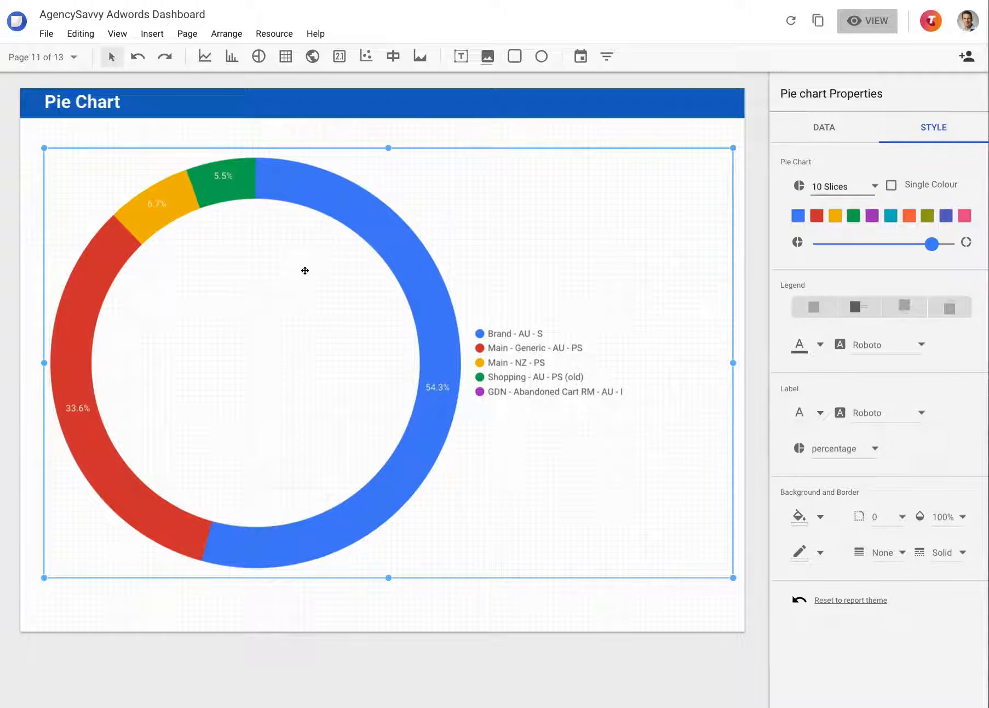
pyautogui.click(857, 251)
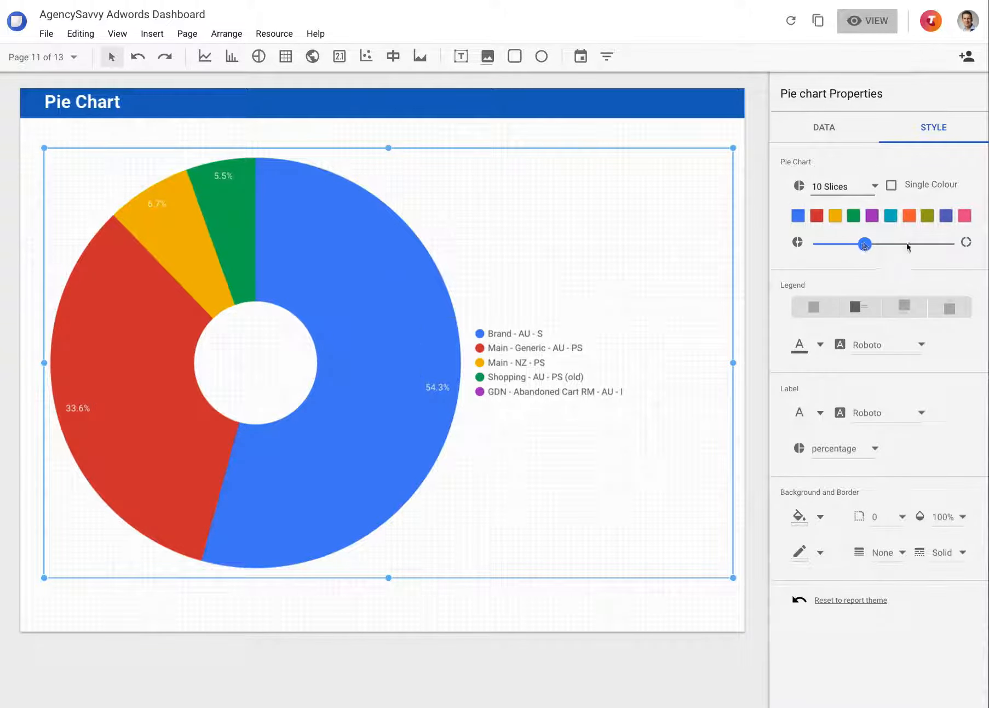
pyautogui.click(908, 245)
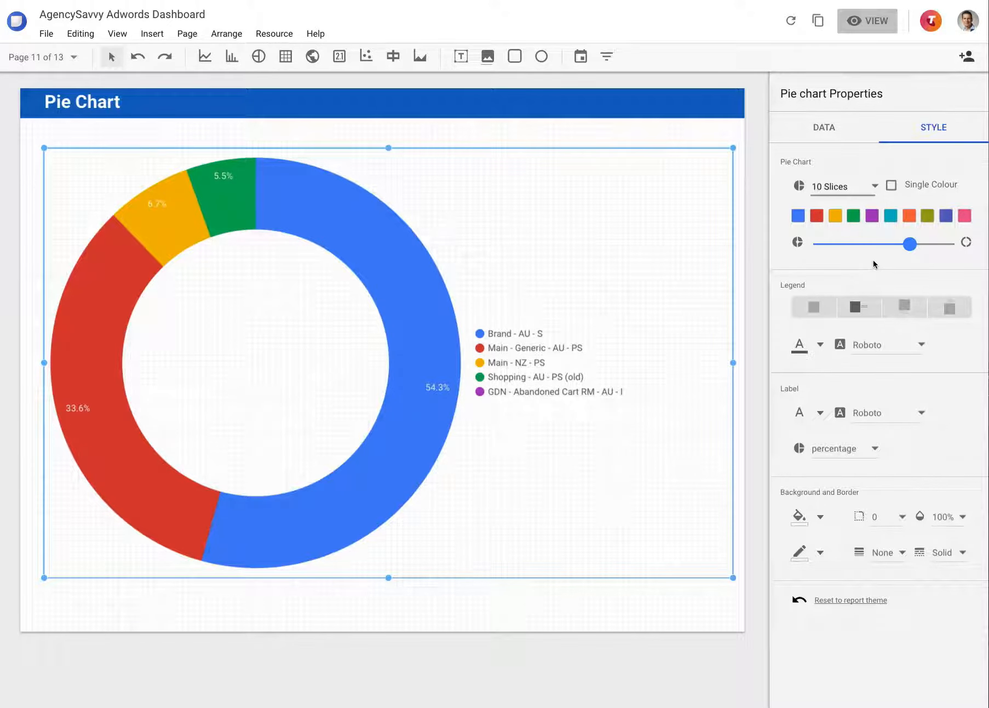
# Label the donut's slices with their campaign names and hide the chart's legend
pyautogui.click(831, 450)
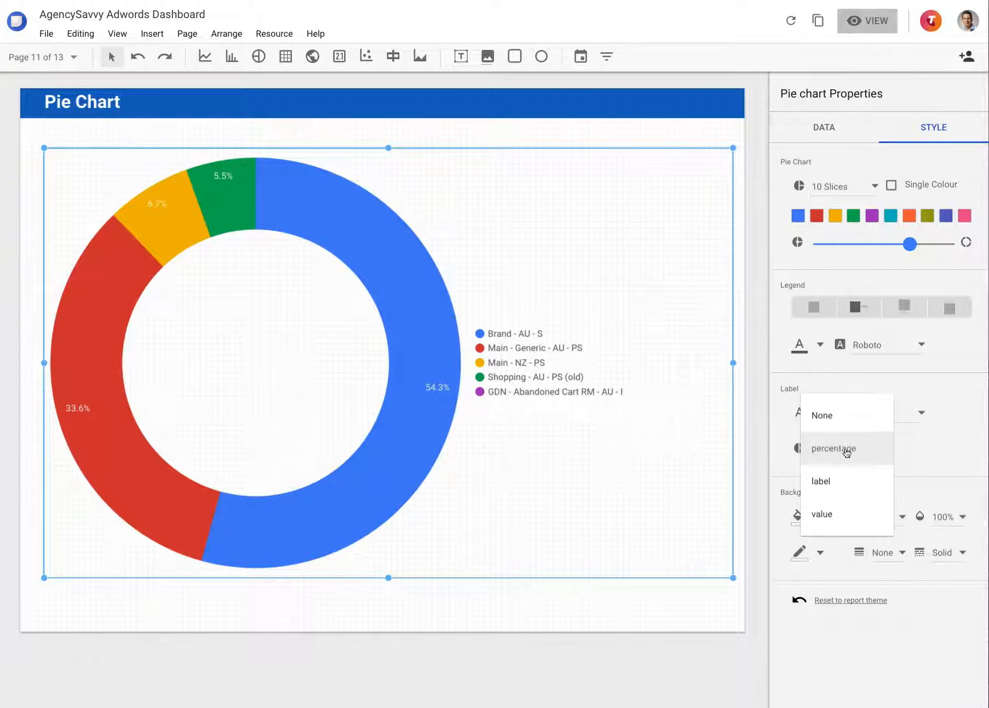
pyautogui.click(821, 480)
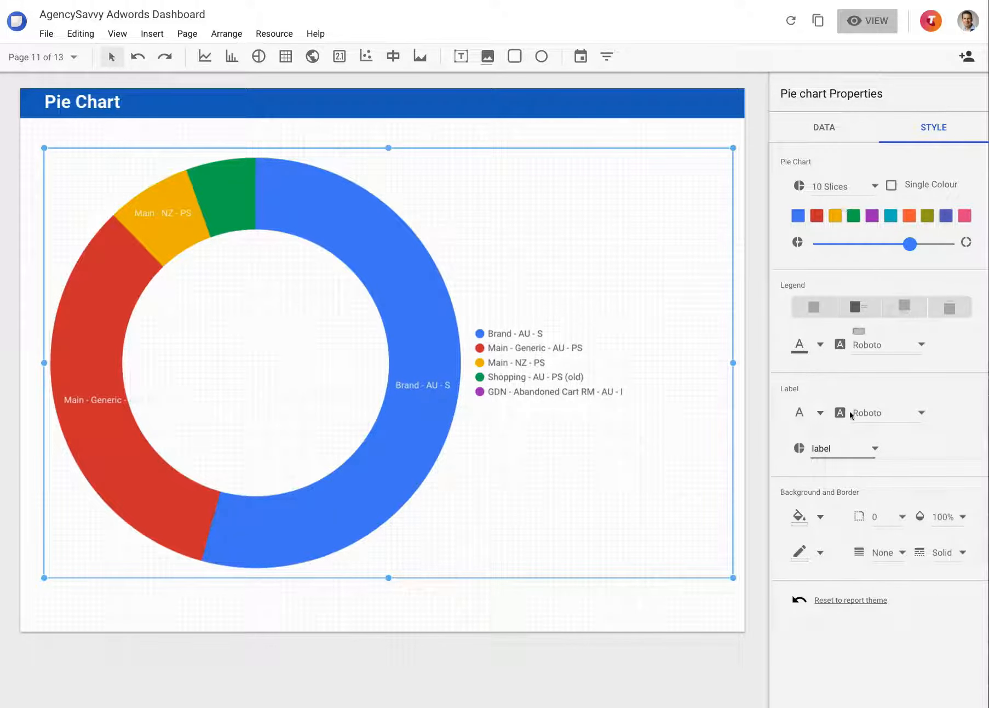
pyautogui.click(821, 312)
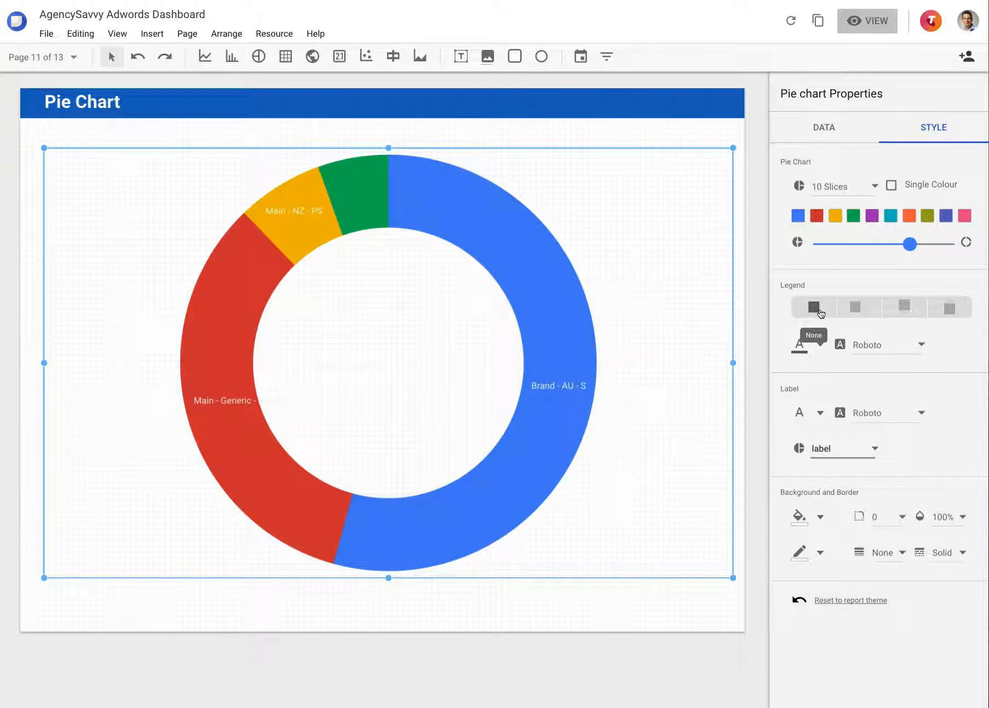
# Try value labels on the donut's slices, then set the slice labels to percentage
pyautogui.click(841, 449)
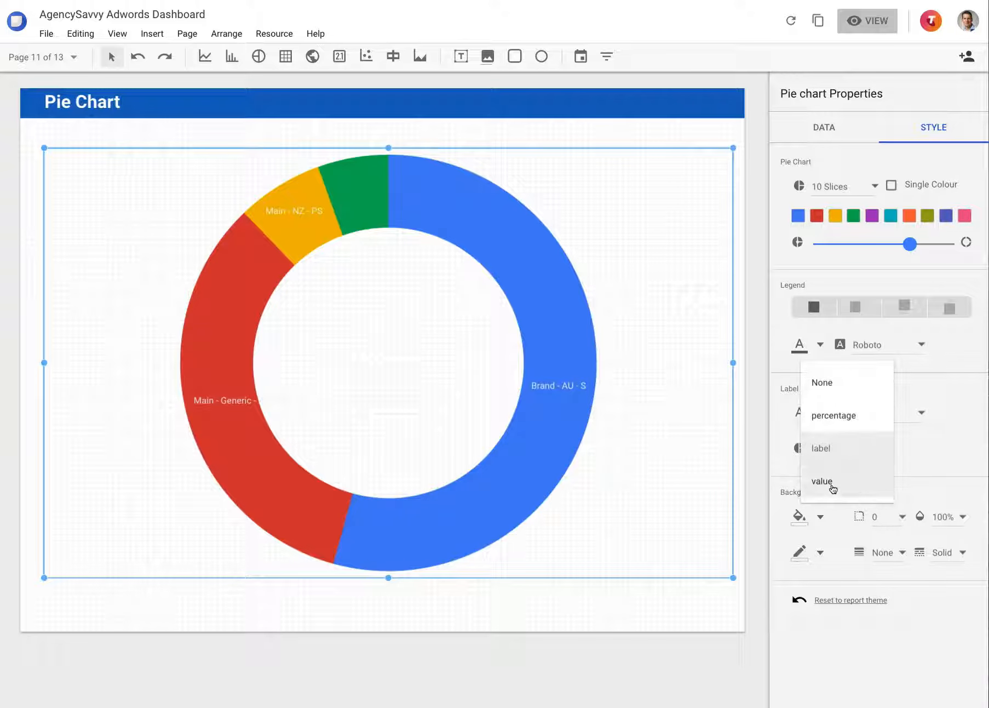
pyautogui.click(827, 482)
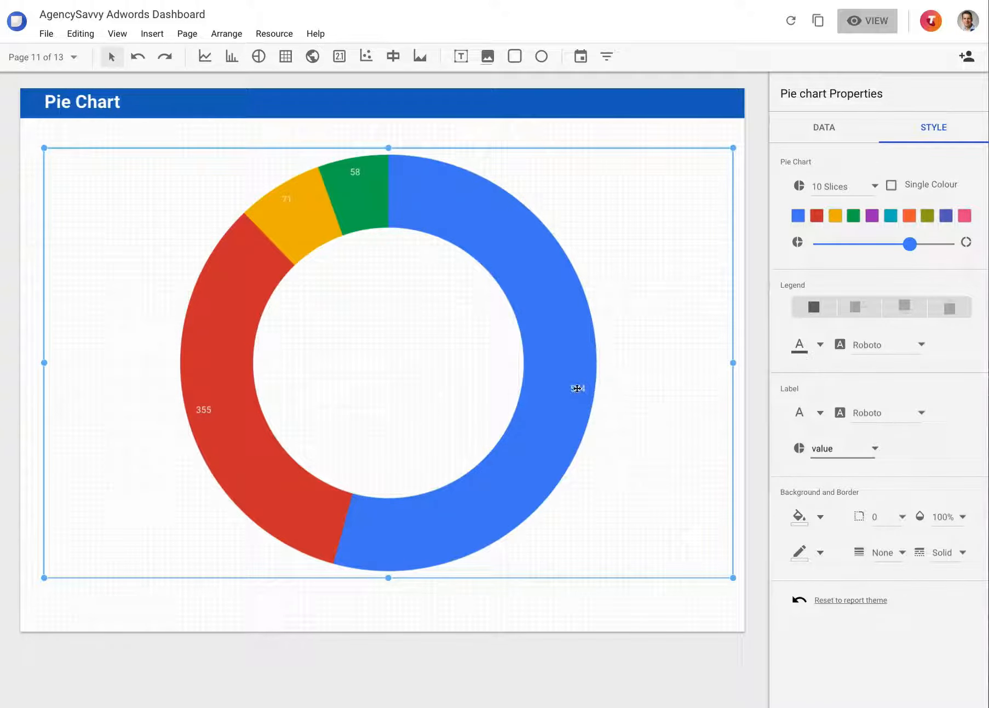
pyautogui.click(829, 451)
pyautogui.click(835, 383)
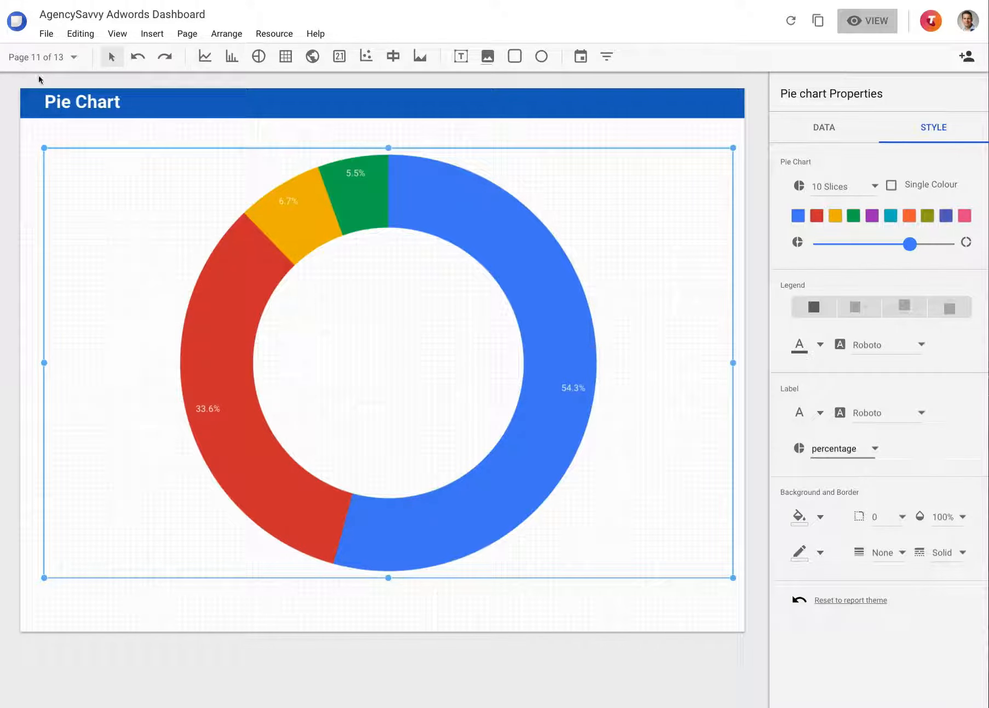
# Go to the Table page, select the table and widen its Clicks column slightly
pyautogui.click(39, 57)
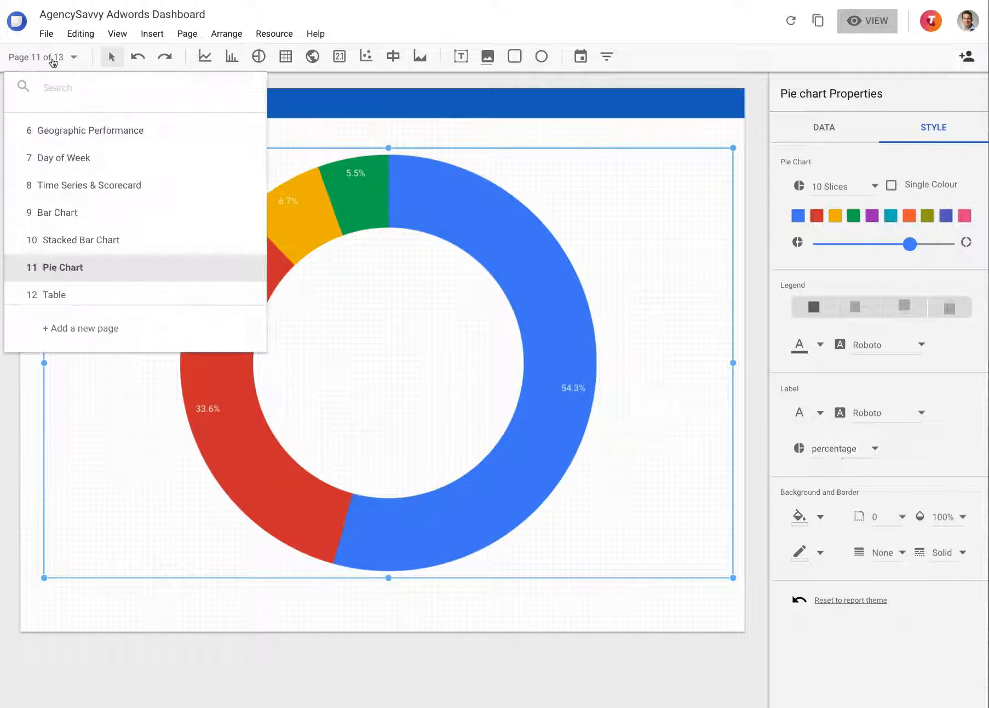
pyautogui.click(79, 290)
pyautogui.click(345, 207)
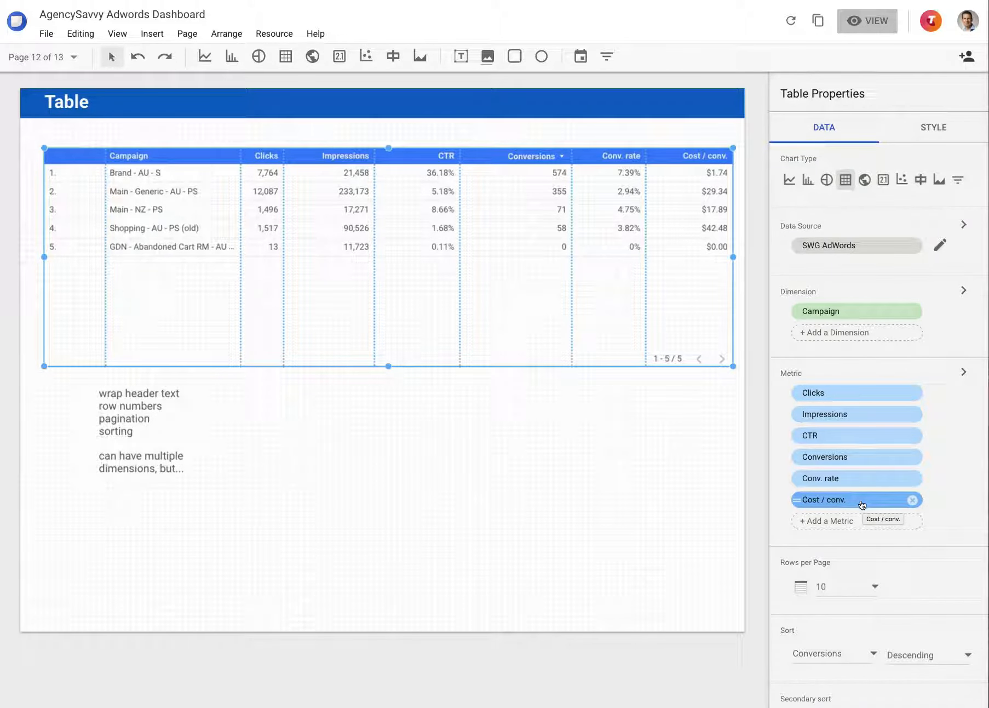
pyautogui.moveTo(276, 154); pyautogui.dragTo(301, 156)
# Add Avg. position as a metric to the campaign table
pyautogui.click(942, 137)
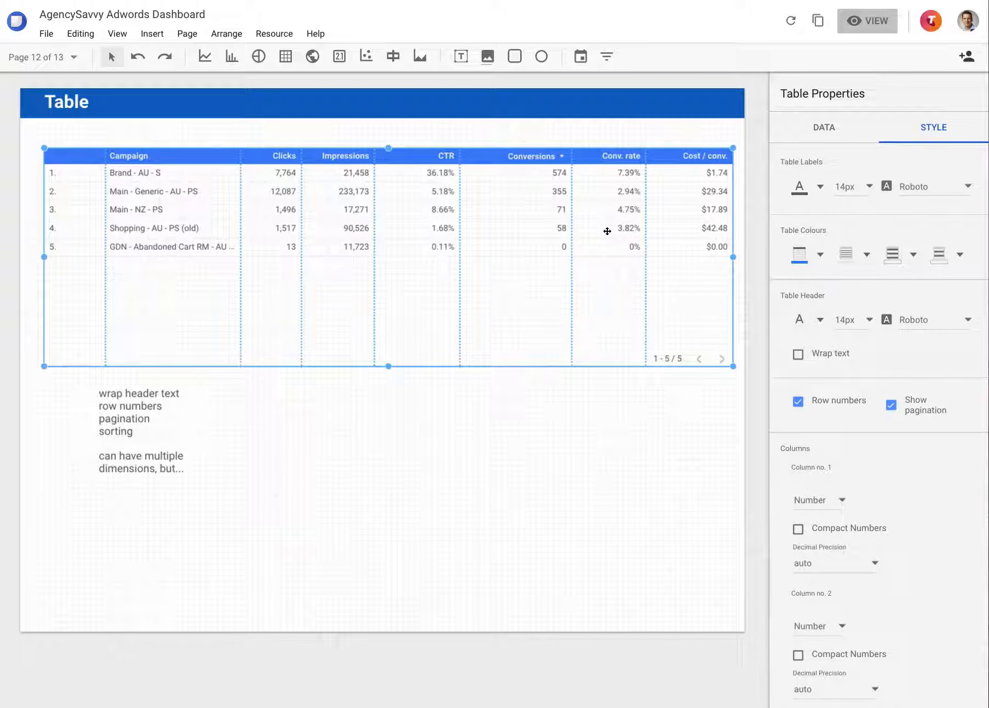
pyautogui.click(821, 134)
pyautogui.click(840, 521)
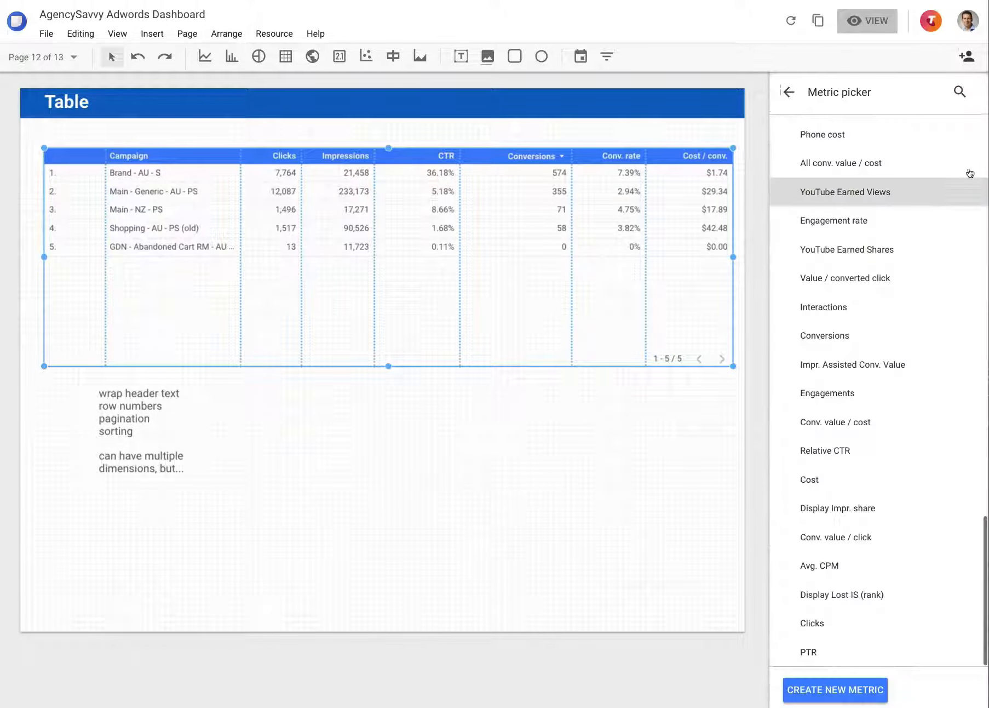
pyautogui.click(959, 95)
pyautogui.write('pos')
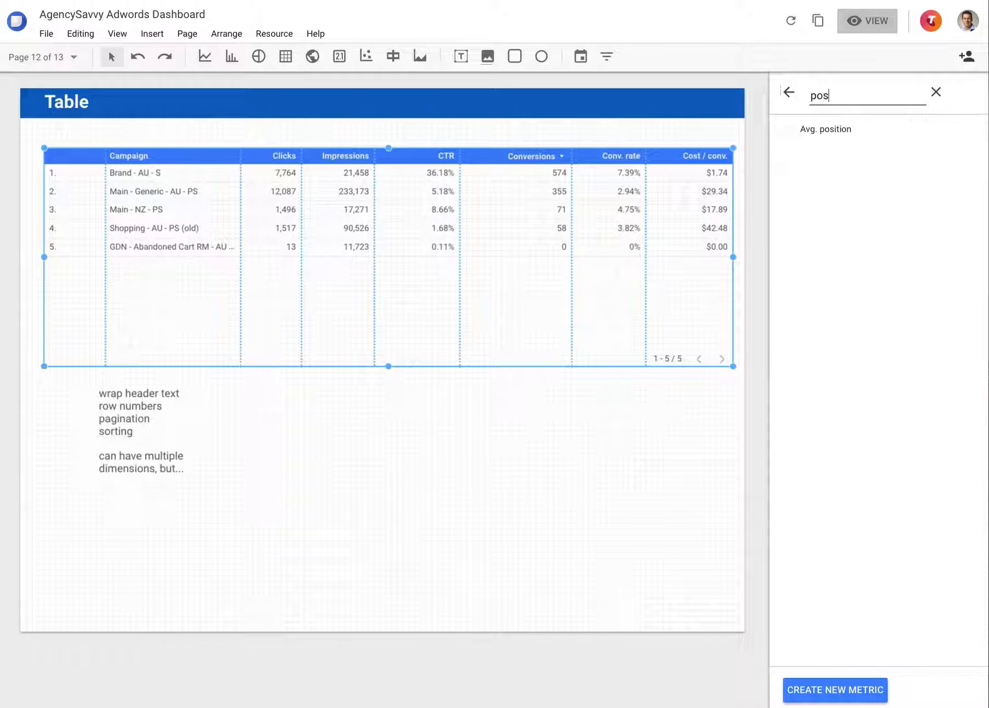
pyautogui.click(842, 133)
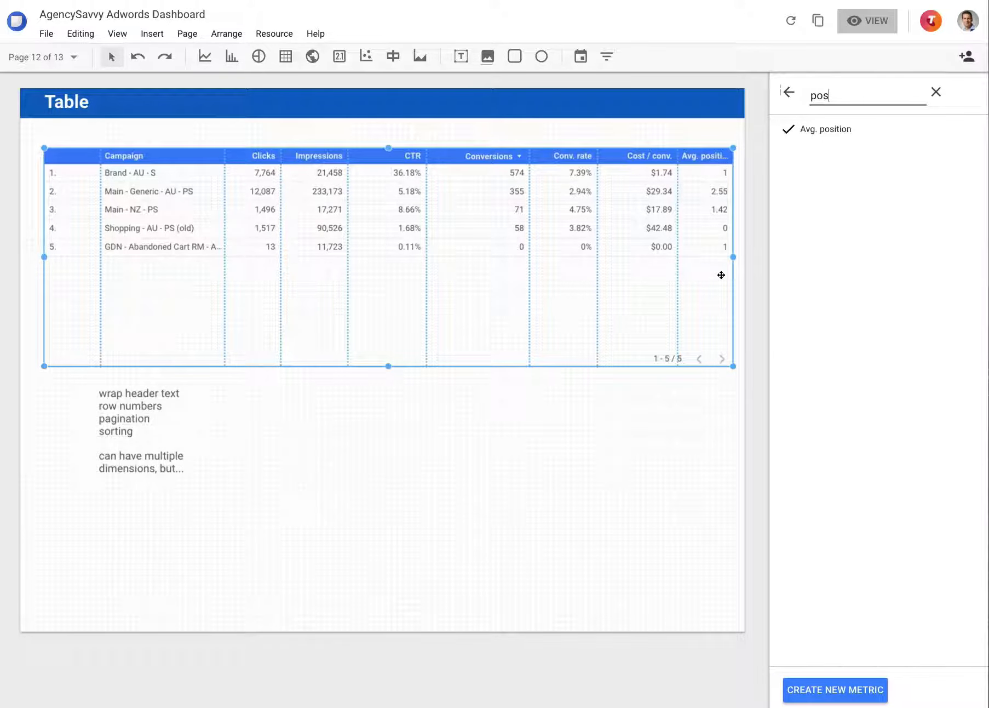
pyautogui.click(789, 92)
# Set the decimal precision of the table's Avg. position column to 1
pyautogui.click(934, 126)
pyautogui.scroll(-3, 880, 280)
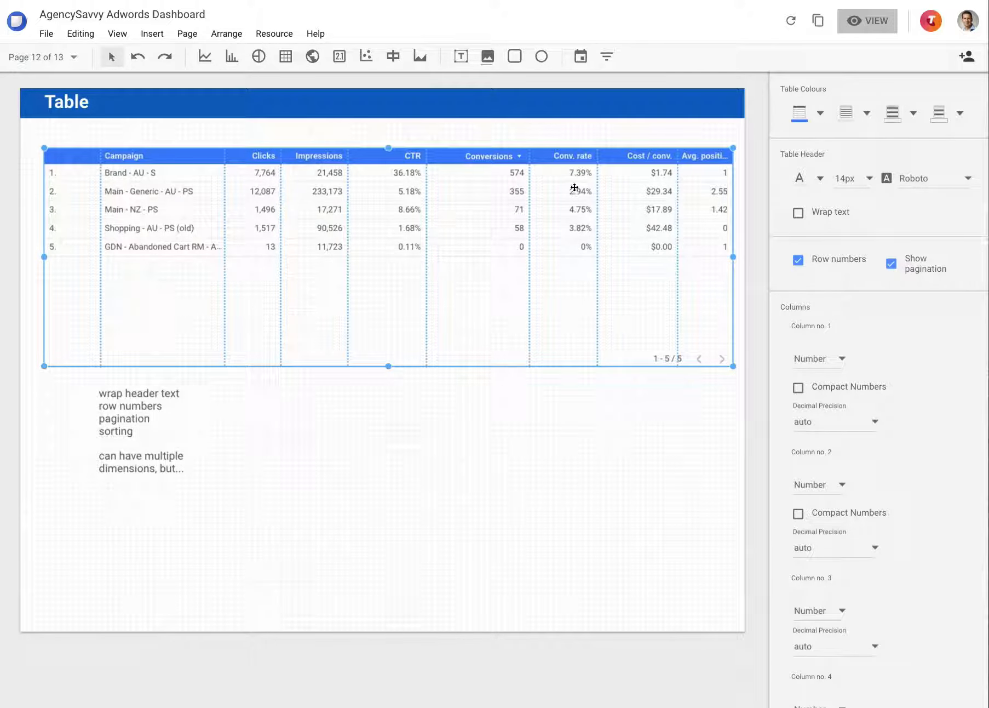
pyautogui.scroll(-10, 806, 345)
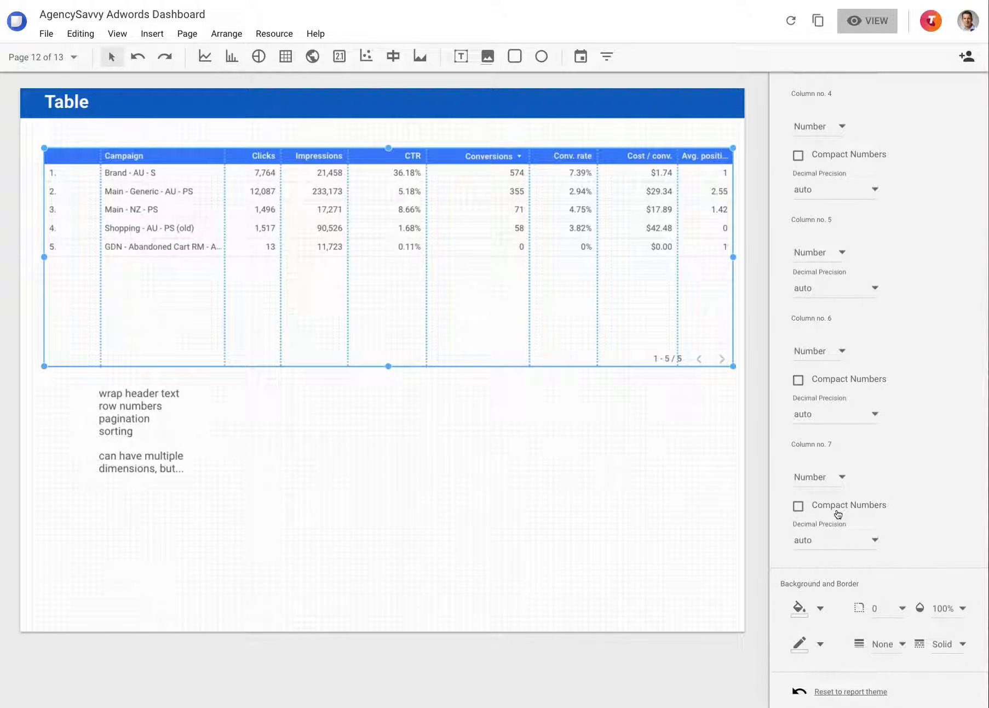
pyautogui.click(834, 546)
pyautogui.scroll(3, 833, 548)
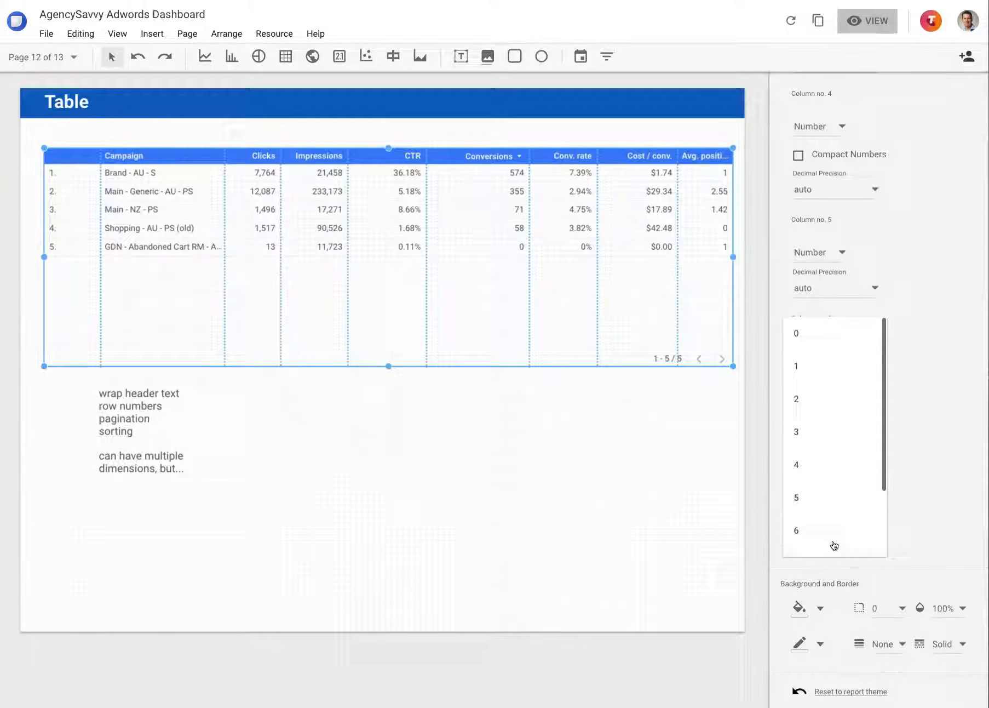
pyautogui.click(811, 366)
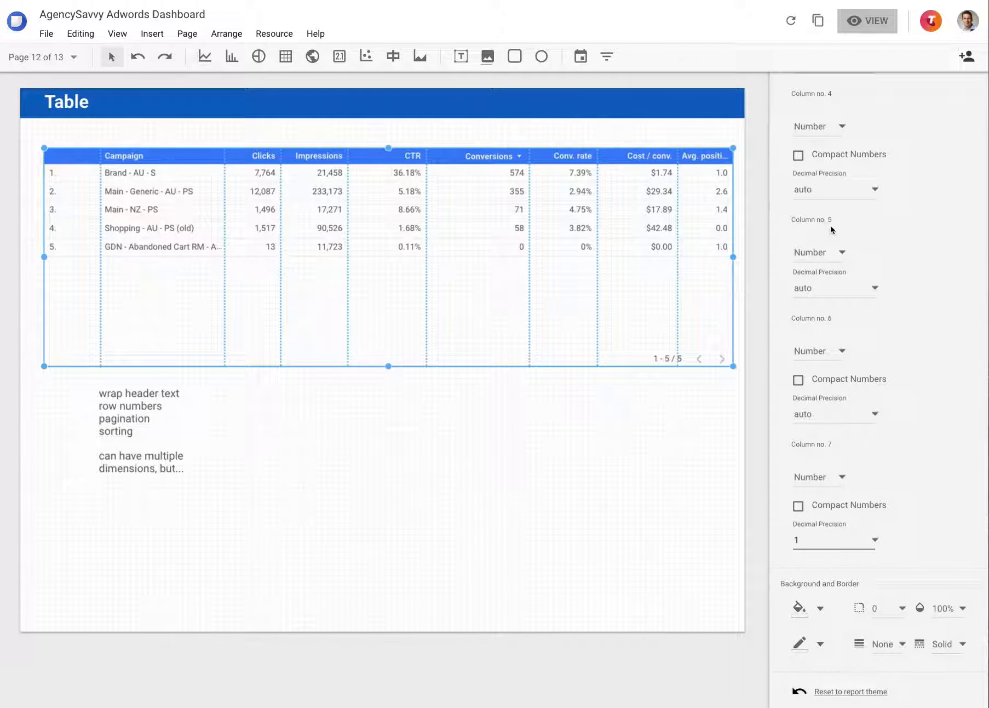
# Set the Conv. rate column's decimal precision to 2 and slightly widen the Impressions and CTR columns
pyautogui.click(836, 288)
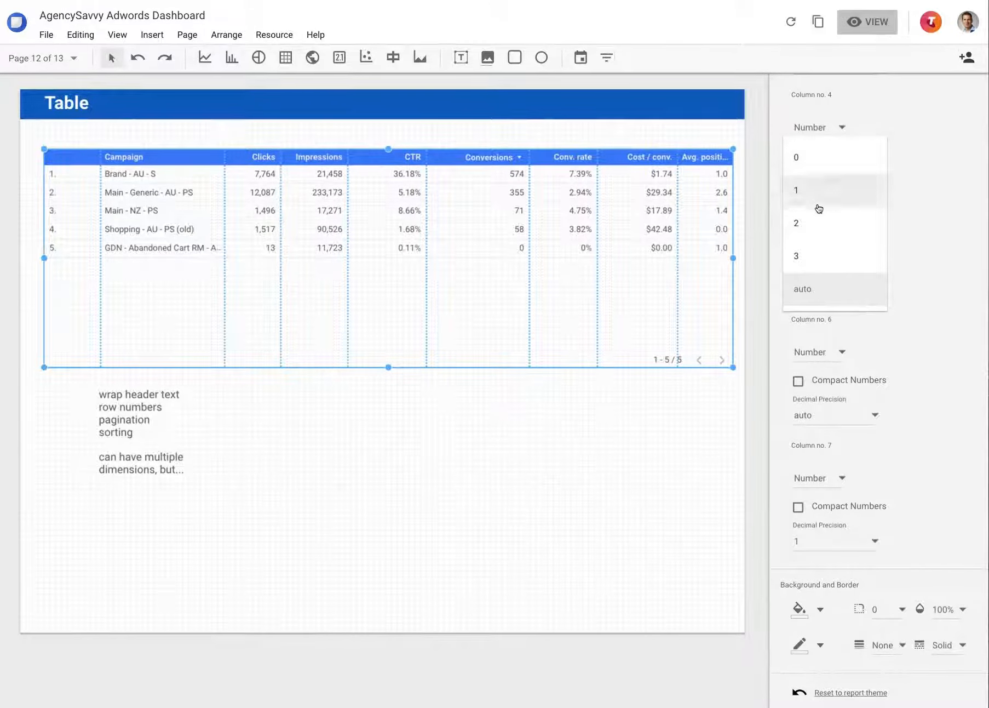
pyautogui.click(803, 223)
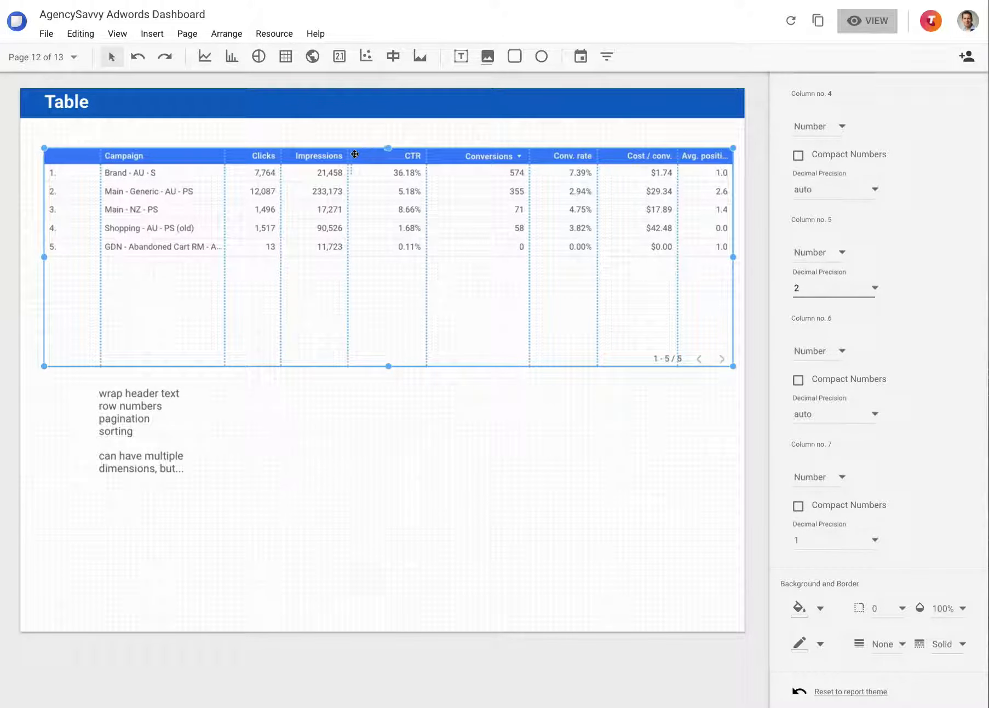
pyautogui.moveTo(348, 154); pyautogui.dragTo(368, 156)
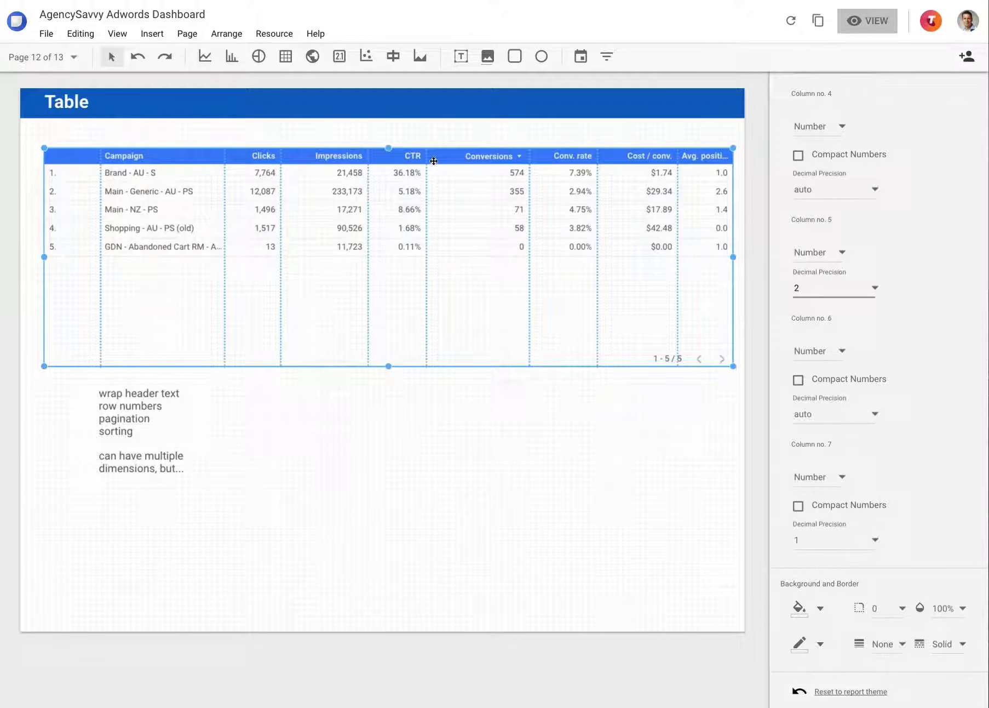
pyautogui.moveTo(427, 155); pyautogui.dragTo(441, 157)
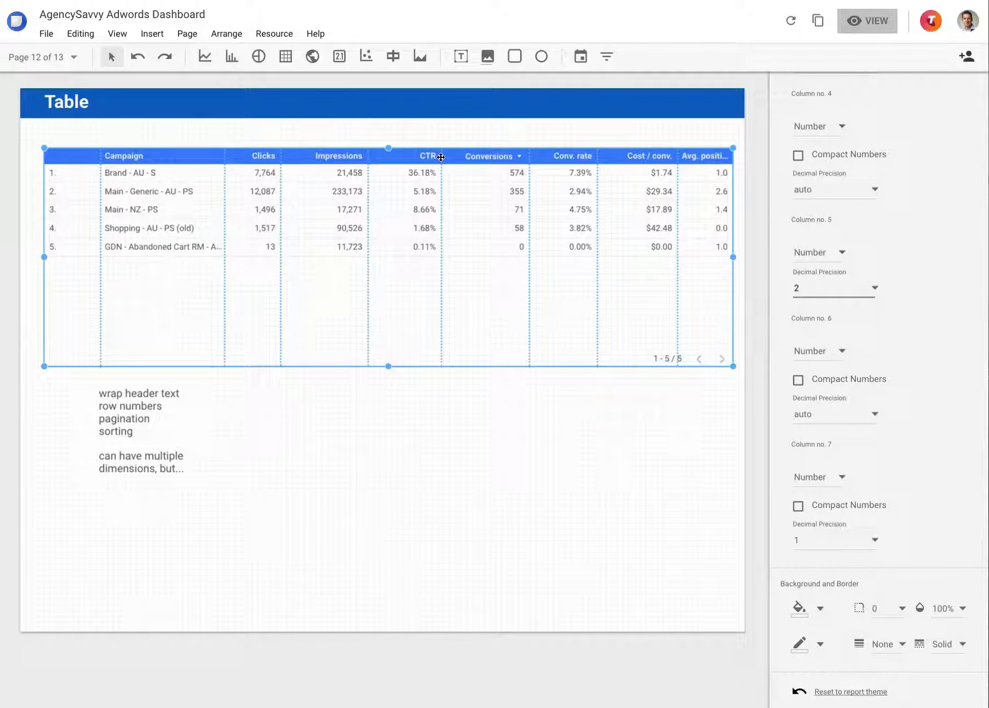
# Add a scorecard below the table with Cost as its metric and a decimal precision of 0
pyautogui.click(341, 57)
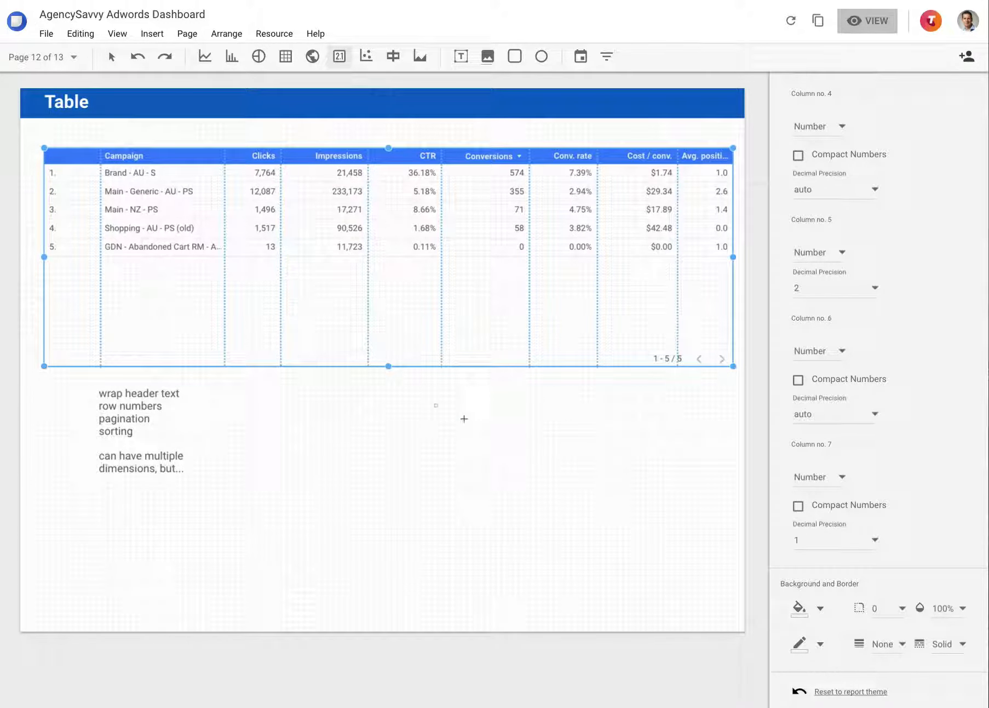
pyautogui.moveTo(436, 402); pyautogui.dragTo(619, 462)
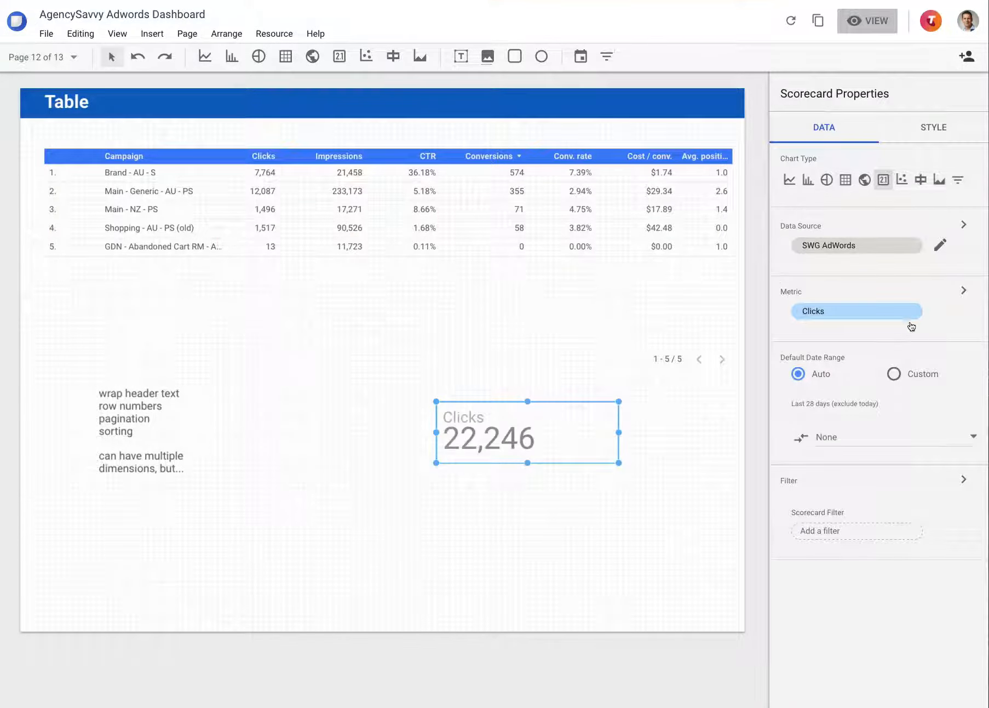
pyautogui.click(912, 312)
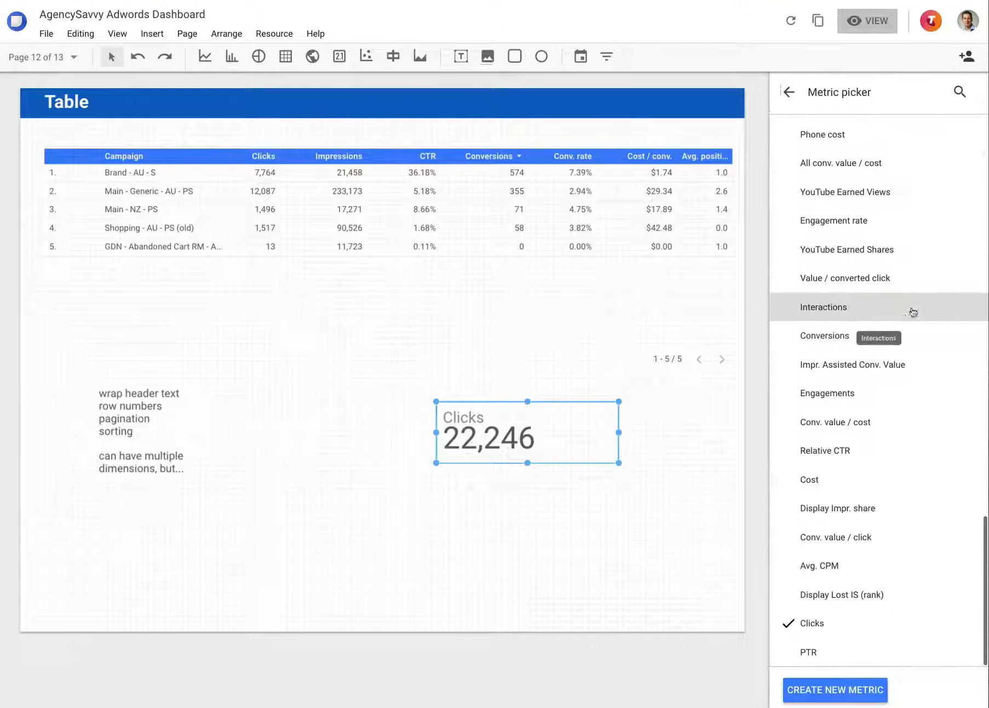
pyautogui.click(961, 91)
pyautogui.write('cost')
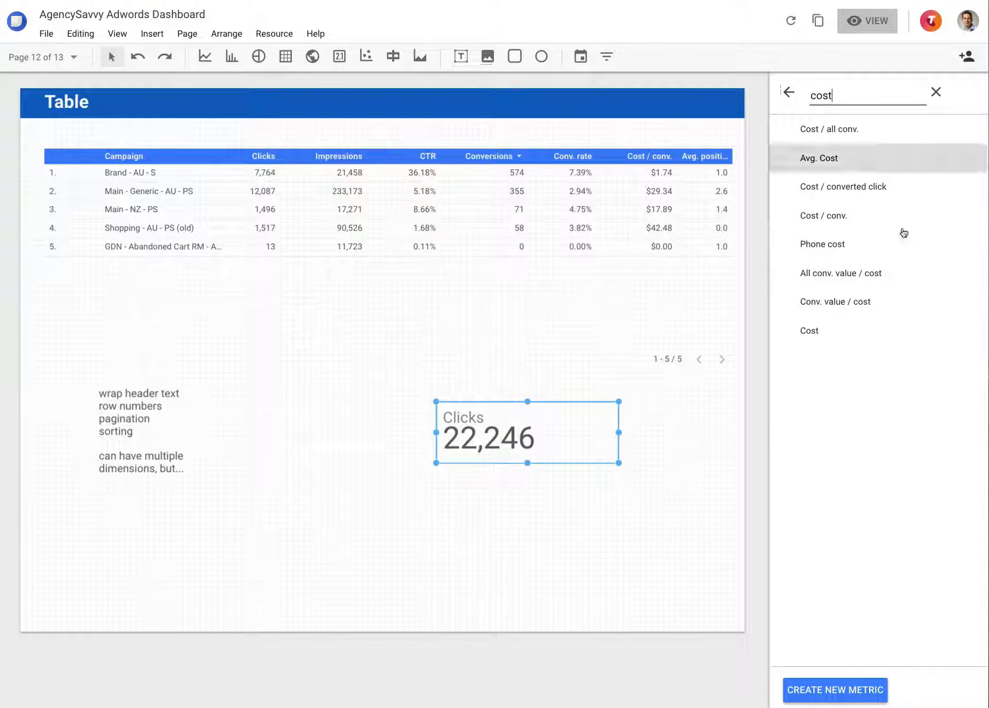
pyautogui.click(810, 335)
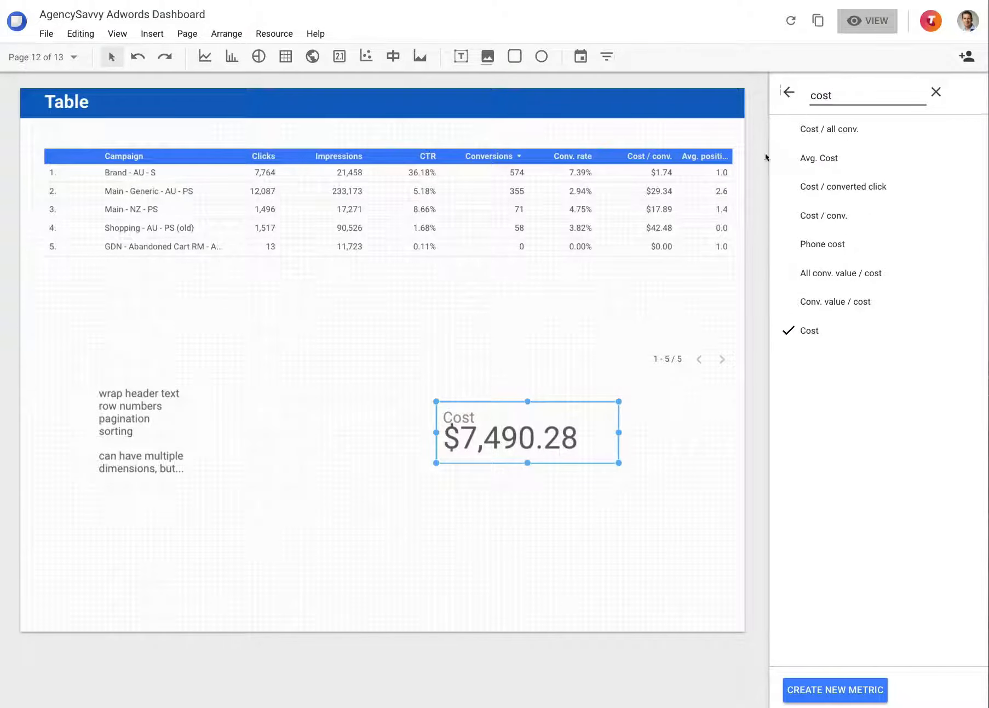
pyautogui.click(789, 92)
pyautogui.click(927, 129)
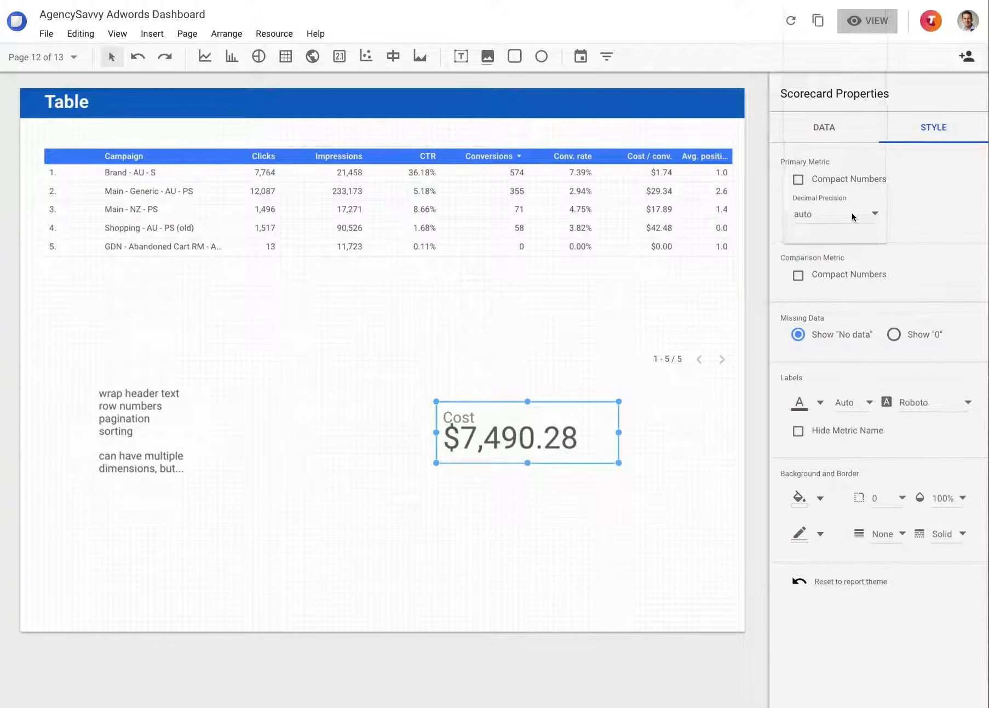
pyautogui.click(808, 19)
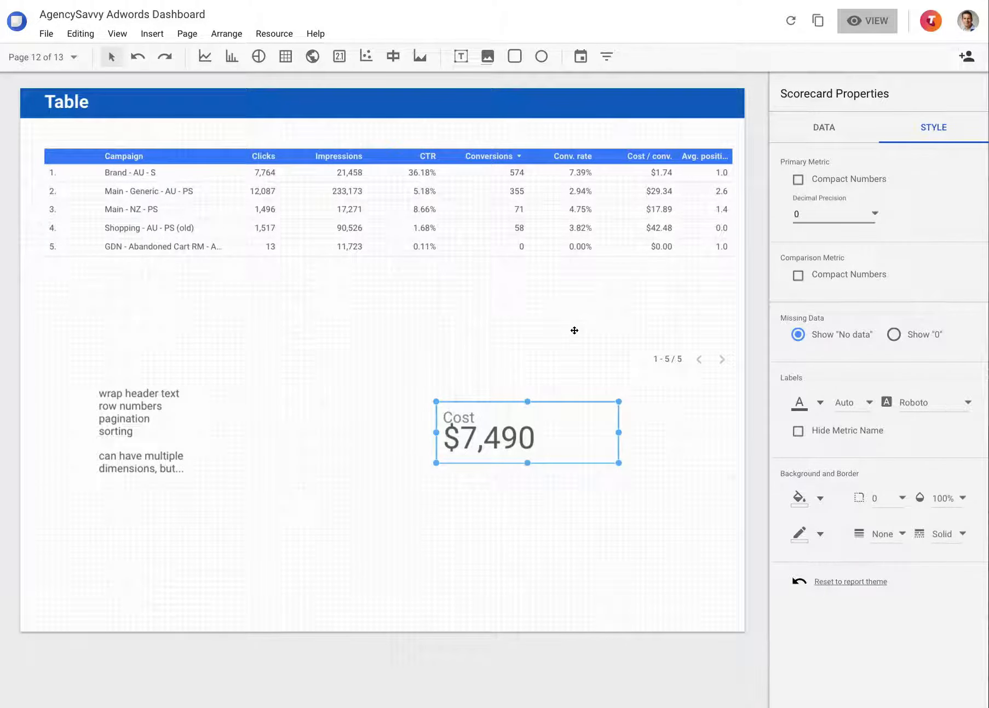
# Try hiding the table's row numbers and pagination, turning each one back on
pyautogui.click(573, 213)
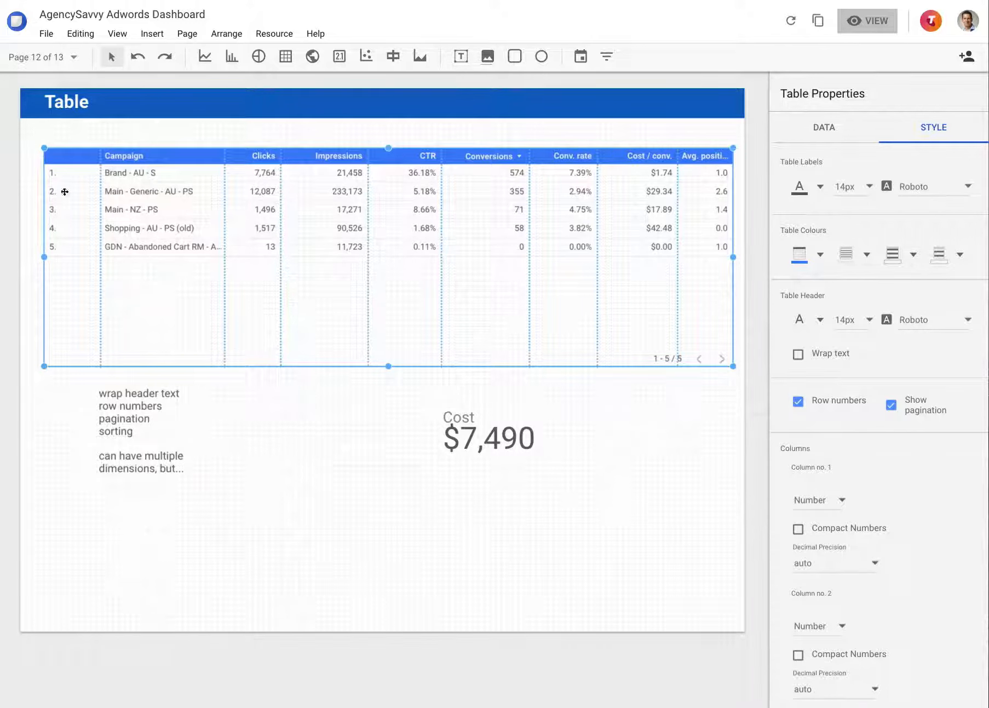
pyautogui.click(826, 403)
pyautogui.click(826, 403)
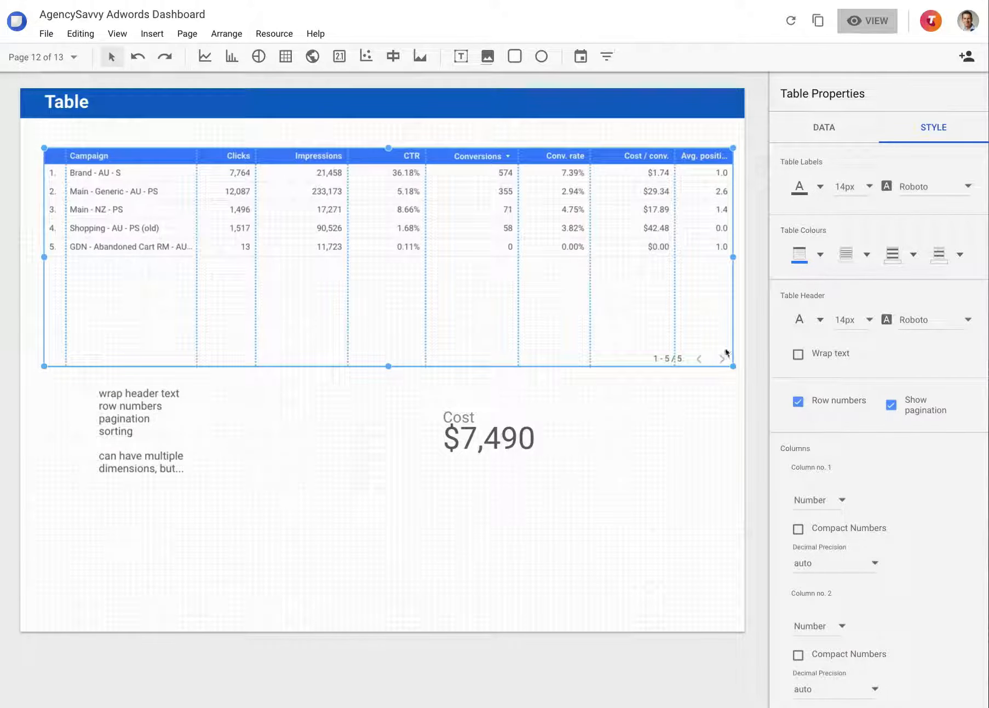
pyautogui.click(918, 408)
pyautogui.click(917, 409)
# Stretch the table to near the bottom of the page, test its pagination arrows in view mode and return to editing
pyautogui.moveTo(387, 367); pyautogui.dragTo(386, 619)
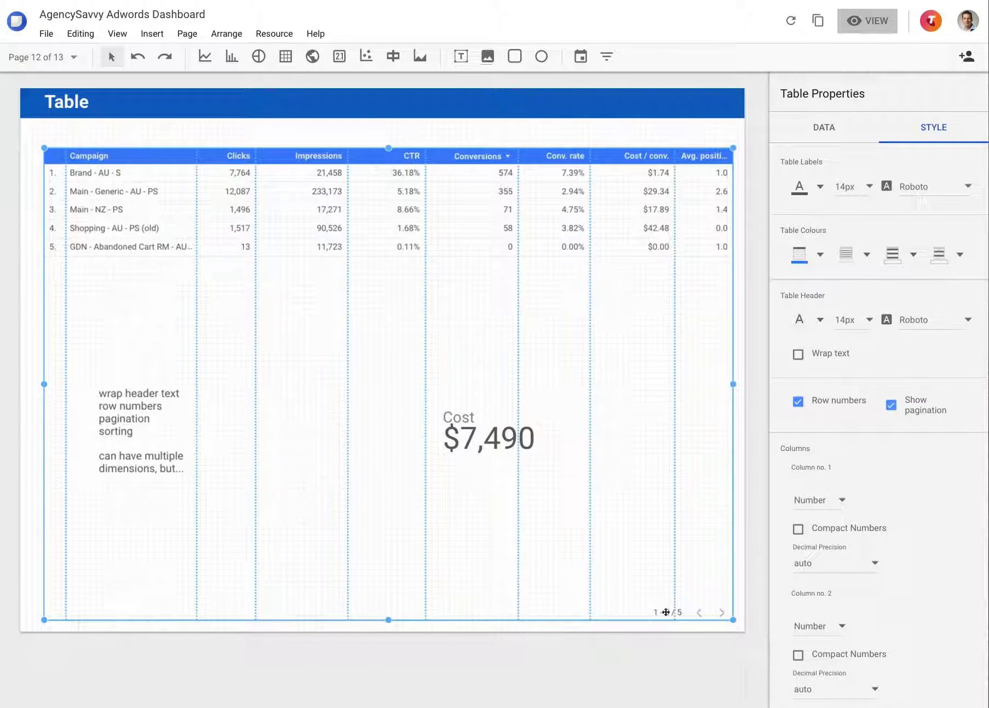
pyautogui.click(871, 21)
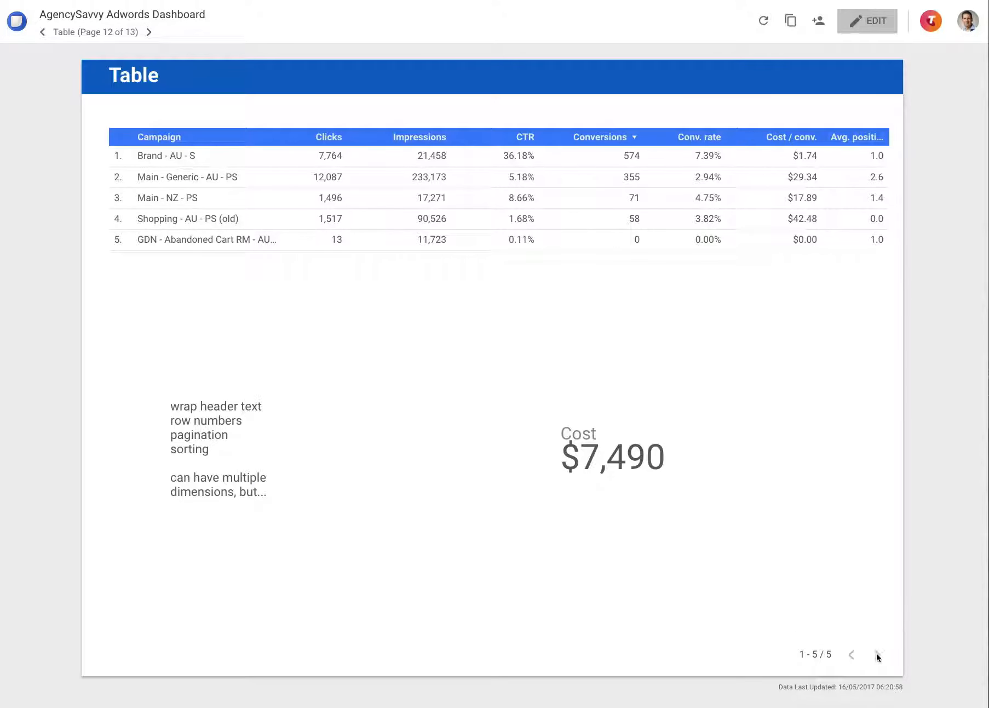
pyautogui.doubleClick(877, 654)
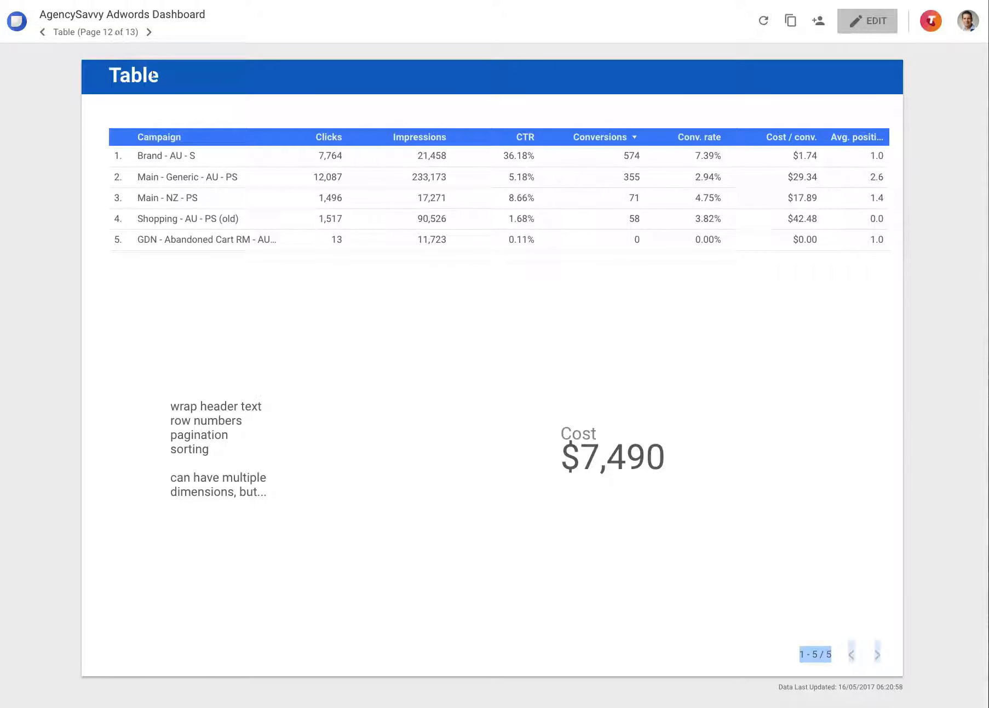
pyautogui.doubleClick(876, 653)
pyautogui.click(843, 662)
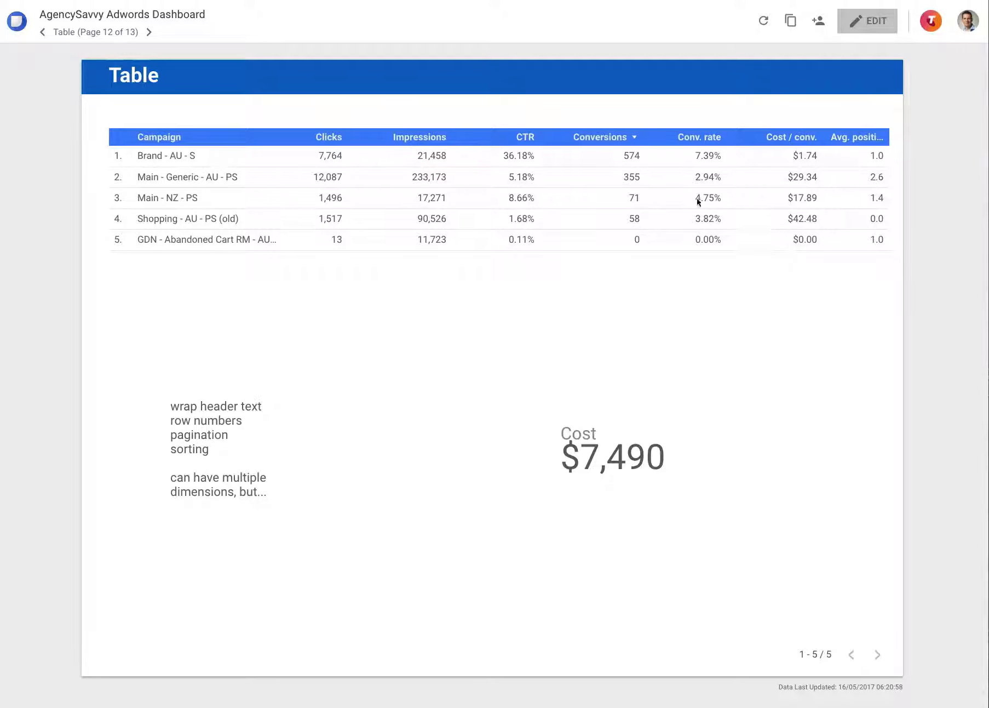
pyautogui.click(867, 22)
# Shorten the table to end just below its last row and limit it to 5 rows per page
pyautogui.click(418, 539)
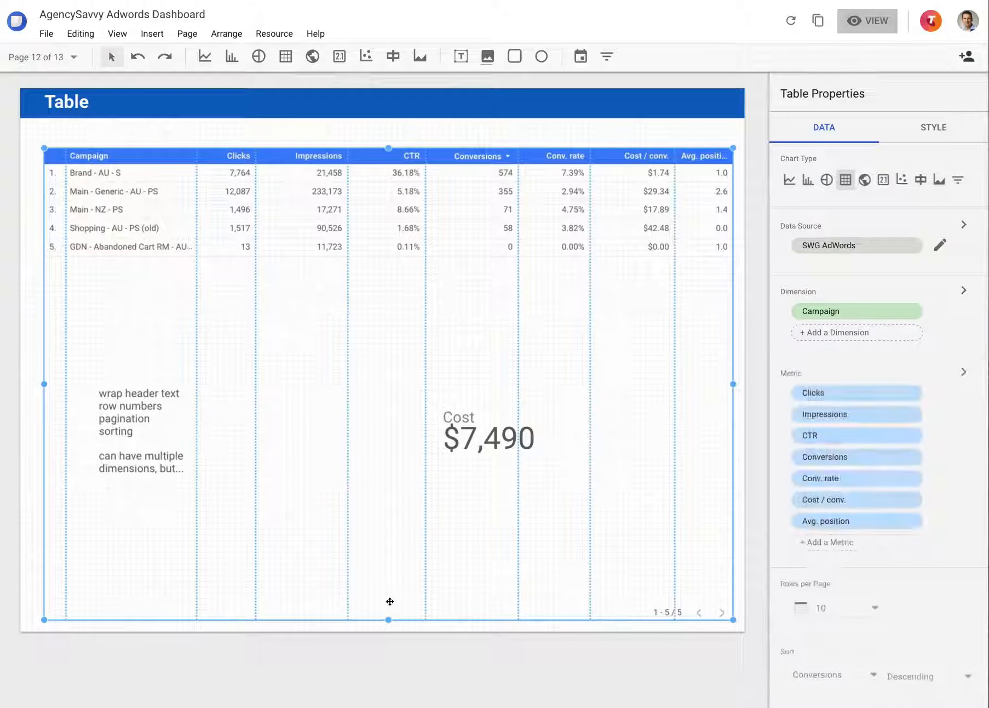
pyautogui.moveTo(389, 619); pyautogui.dragTo(392, 287)
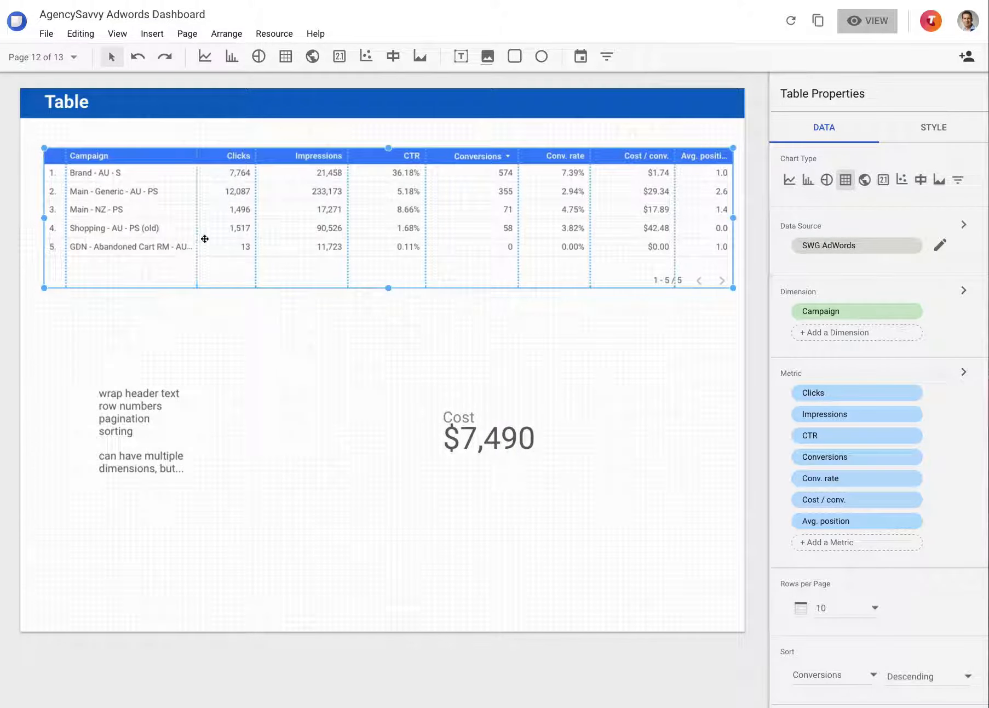
pyautogui.click(853, 608)
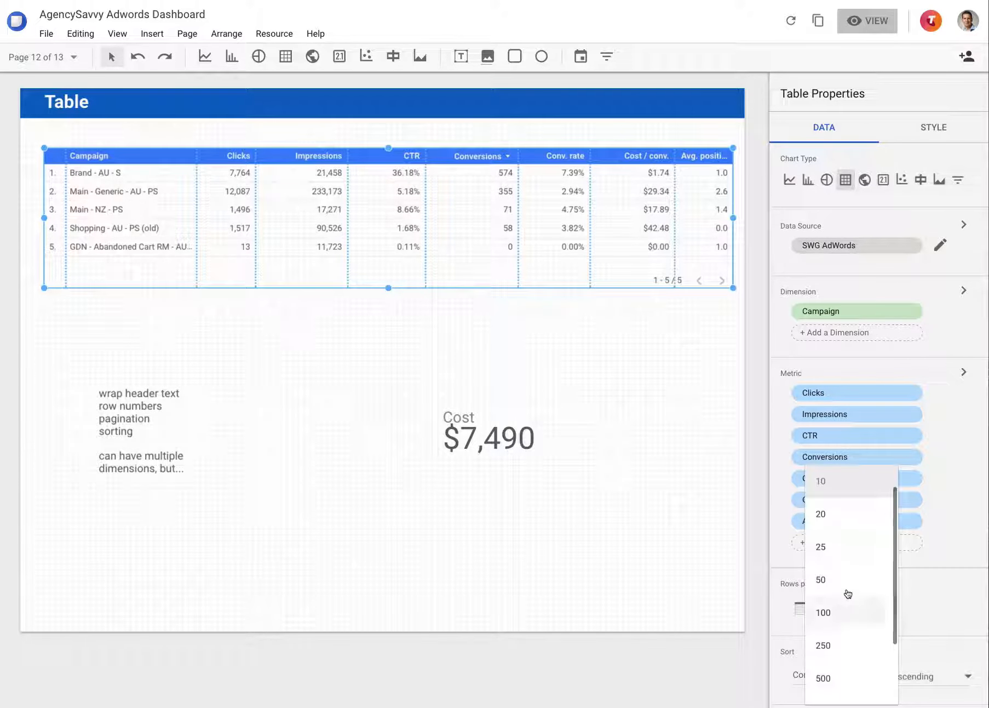
pyautogui.click(835, 481)
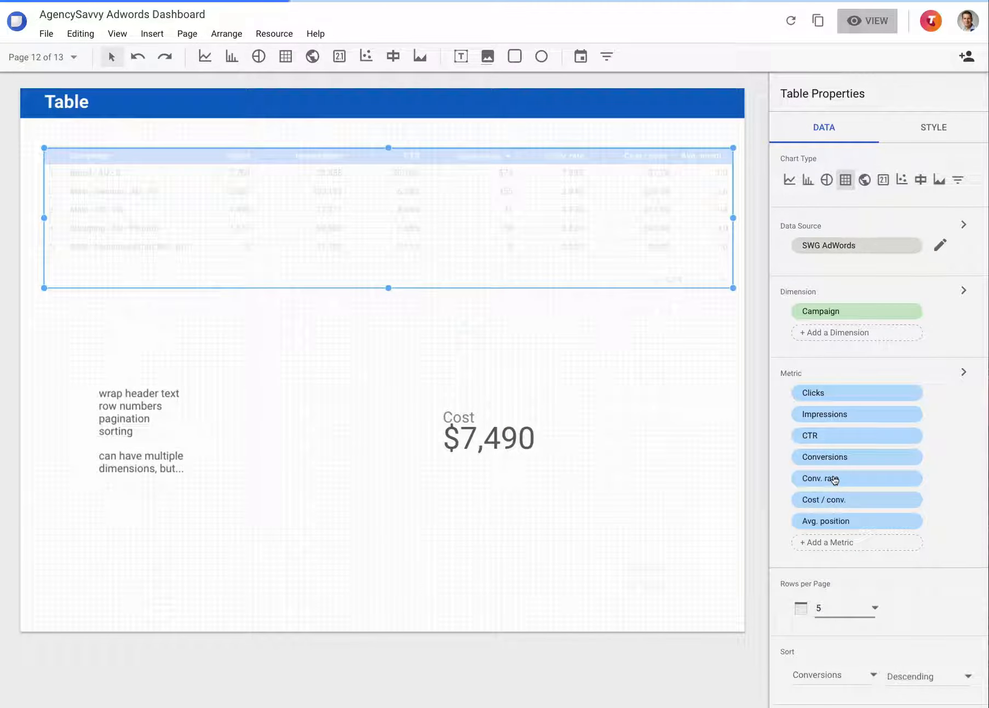
pyautogui.click(860, 611)
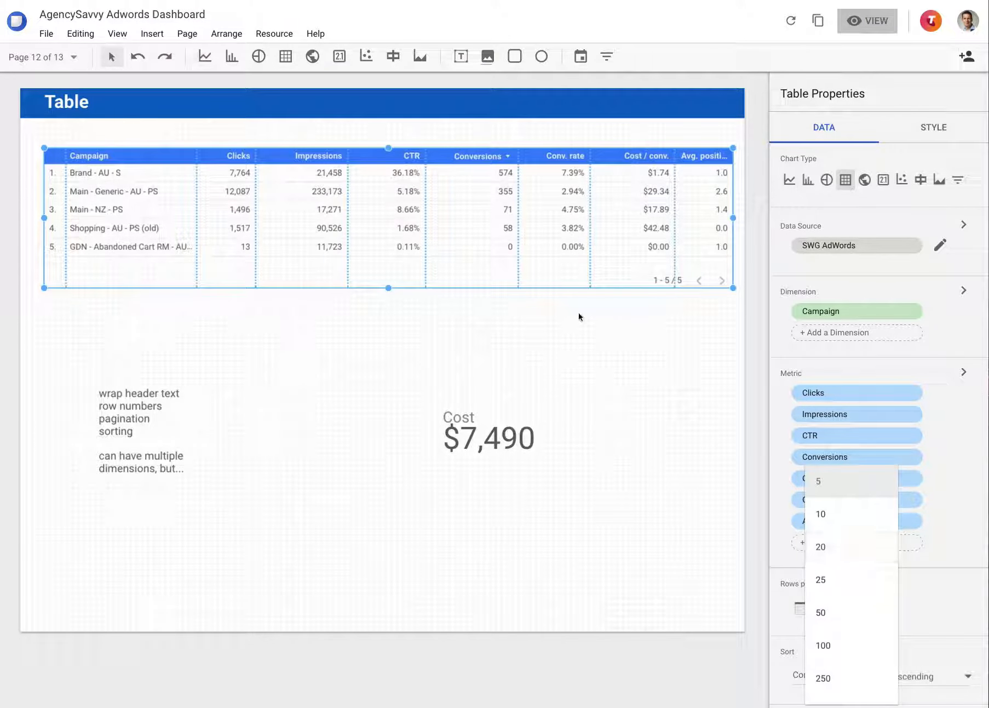
pyautogui.click(551, 316)
# Set the table back to 10 rows per page and resize it to leave a small gap below the last row
pyautogui.click(425, 301)
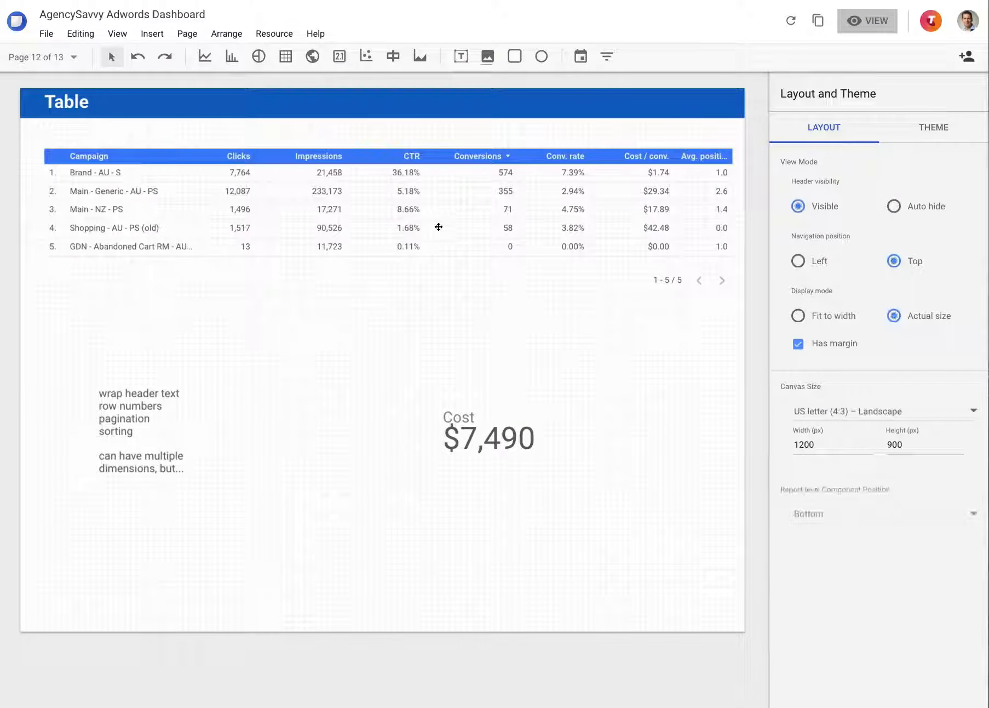
pyautogui.click(388, 278)
pyautogui.moveTo(387, 287); pyautogui.dragTo(384, 360)
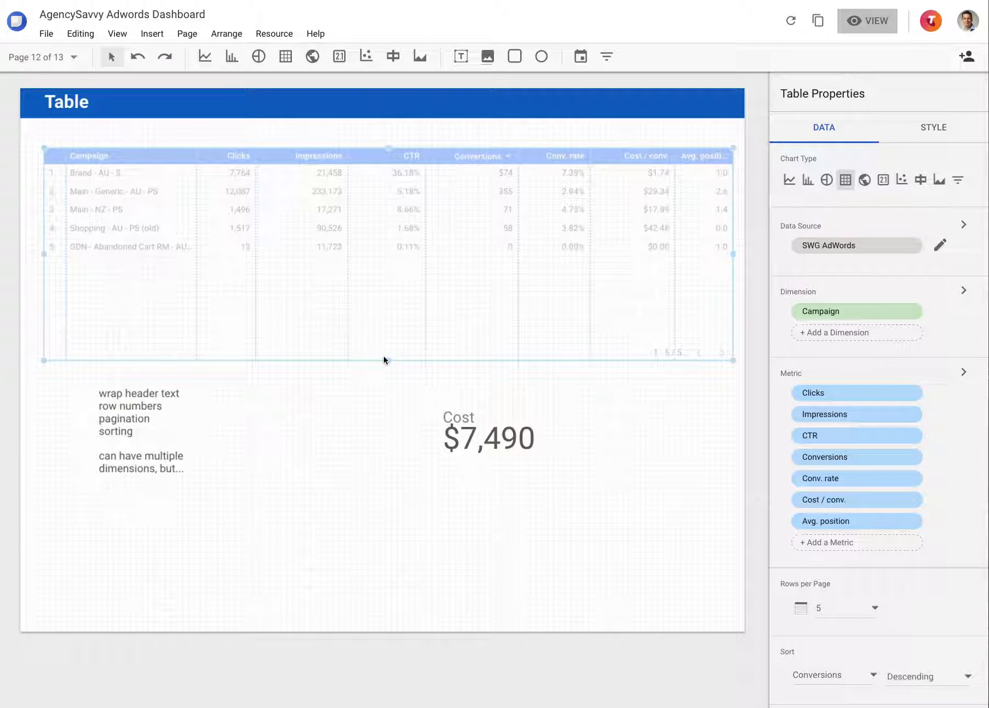
pyautogui.click(844, 605)
pyautogui.click(838, 513)
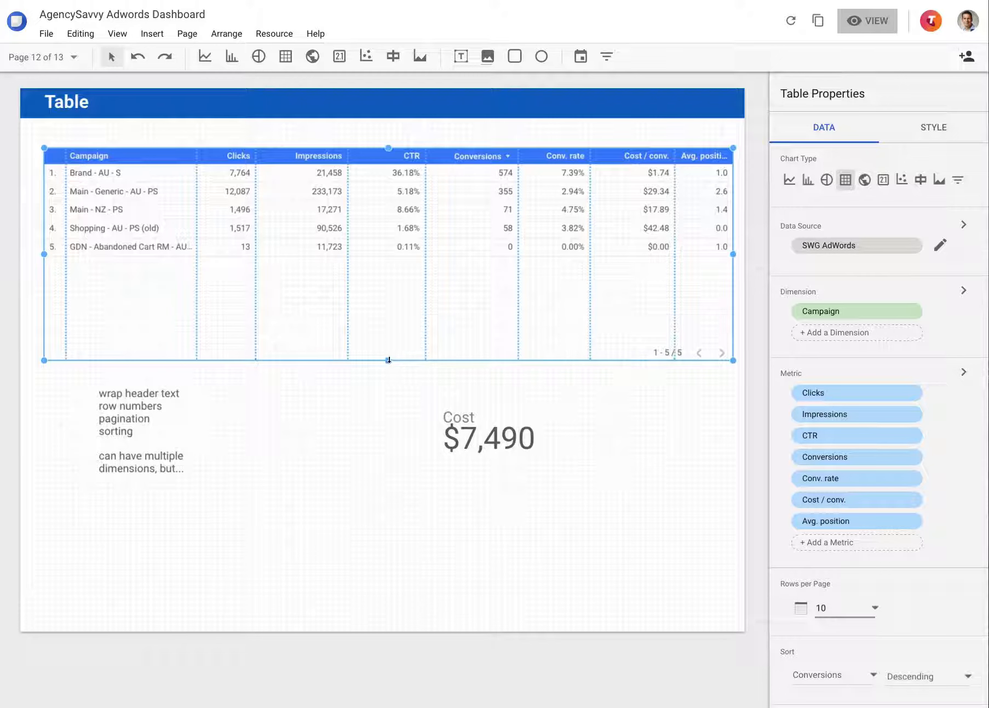
pyautogui.moveTo(389, 360); pyautogui.dragTo(390, 305)
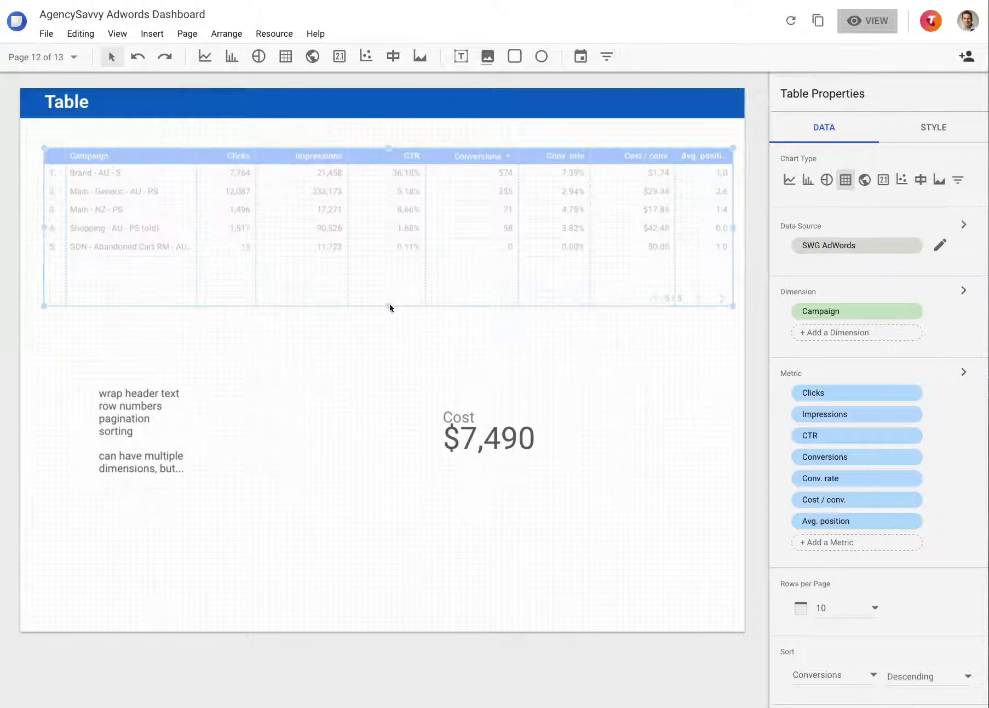
# Give the table orange-red cell borders and shade its odd rows grey after trying indigo
pyautogui.click(918, 136)
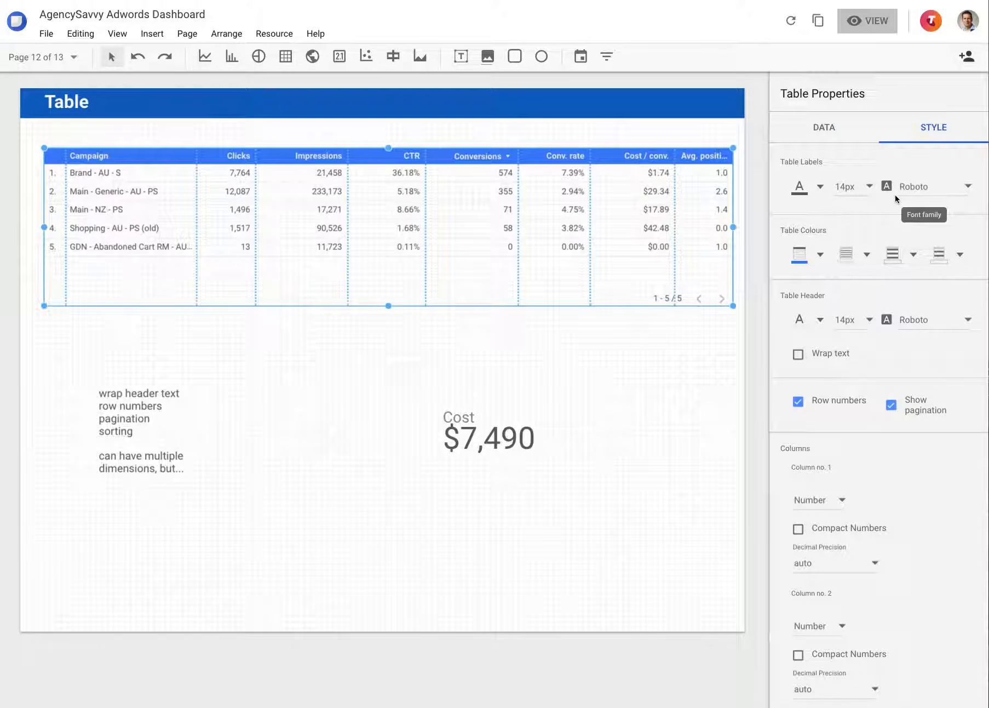
pyautogui.click(851, 255)
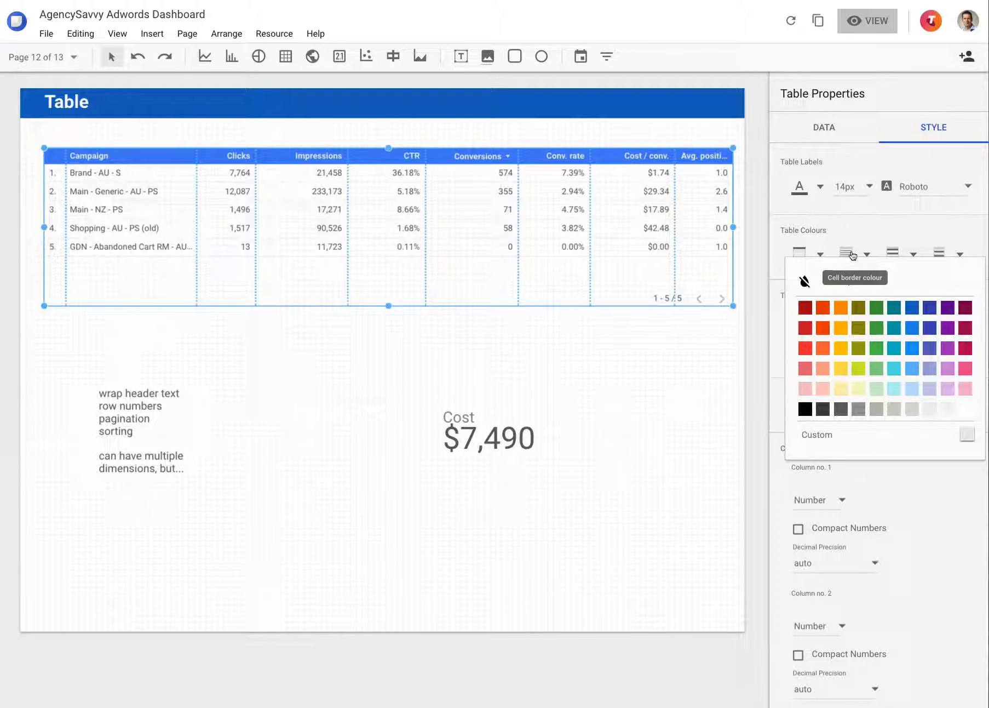
pyautogui.click(825, 324)
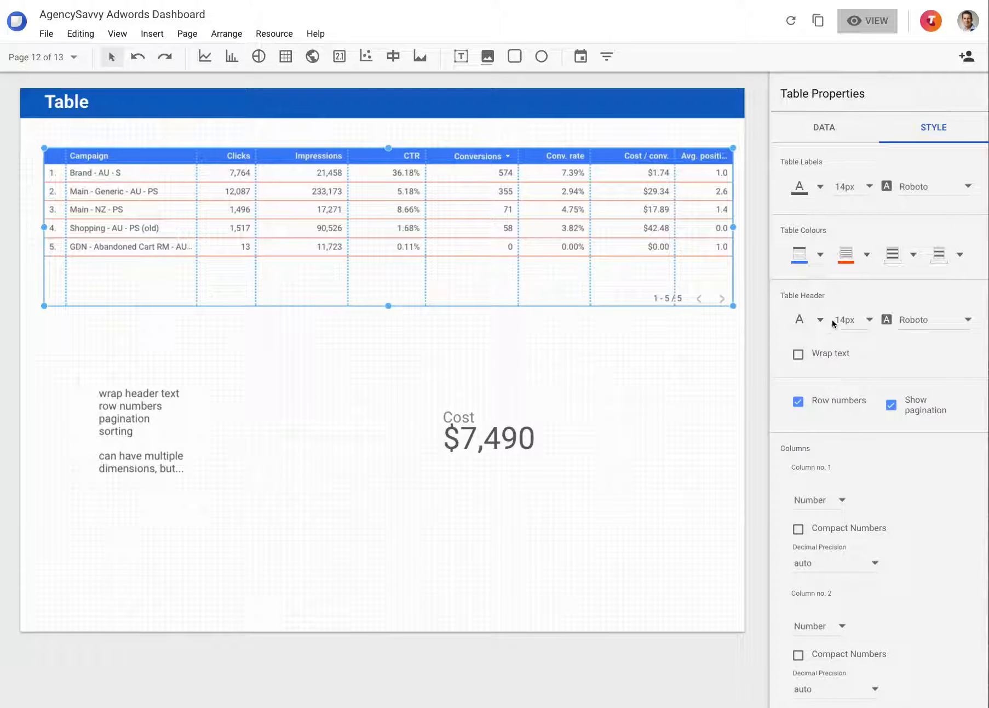
pyautogui.click(893, 254)
pyautogui.click(930, 349)
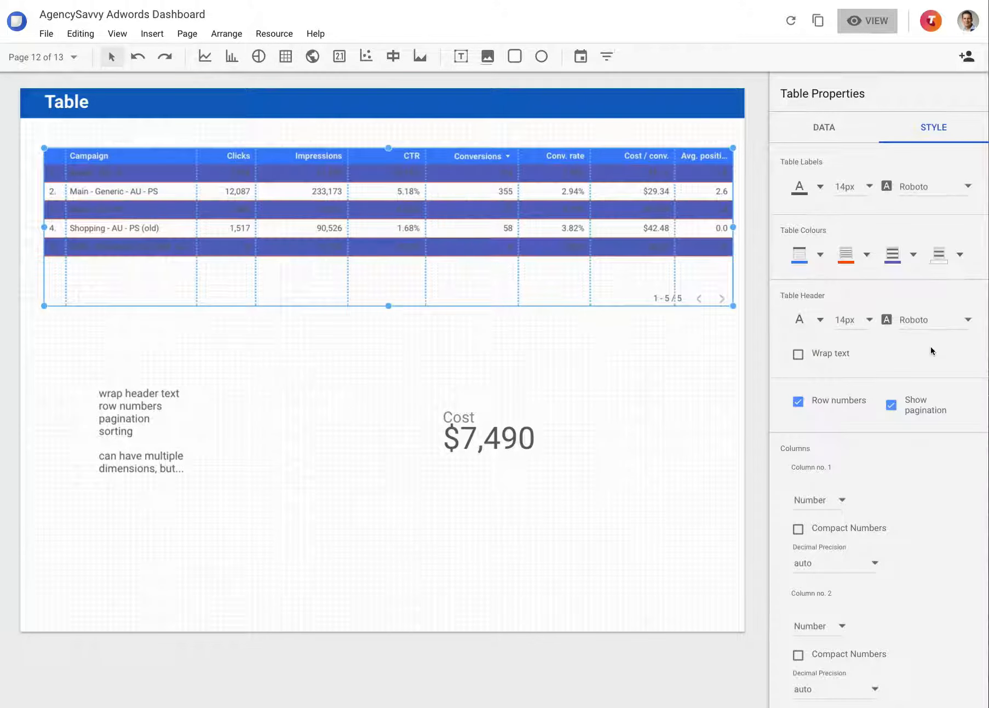
pyautogui.click(912, 257)
pyautogui.click(875, 410)
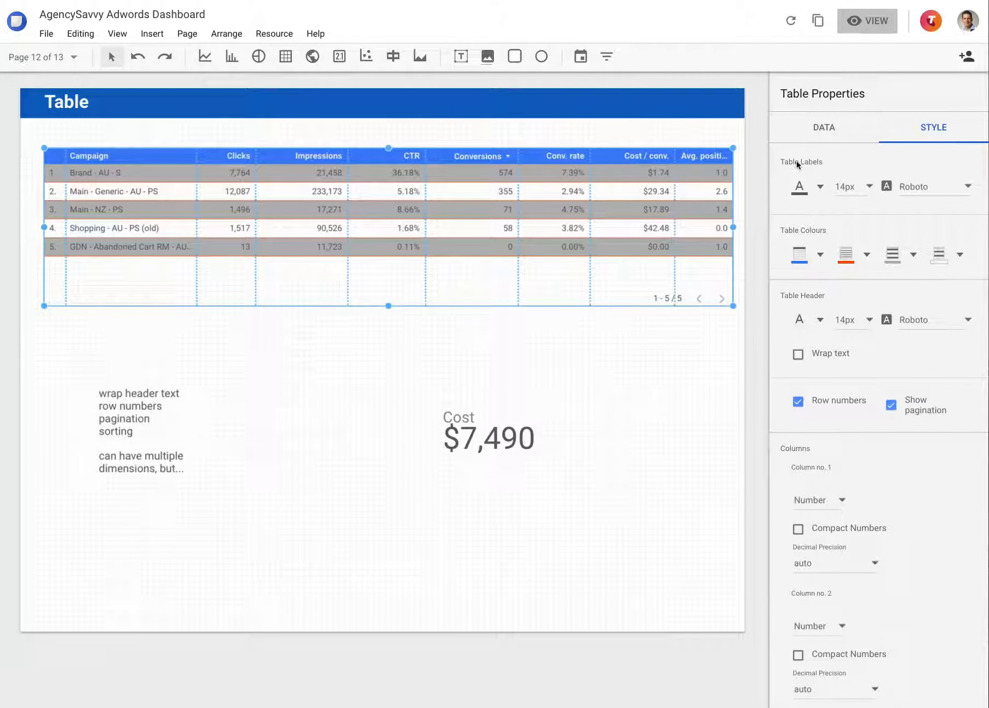
# Try the table's label text at 12px, and set its font size to 18px
pyautogui.click(869, 186)
pyautogui.click(852, 155)
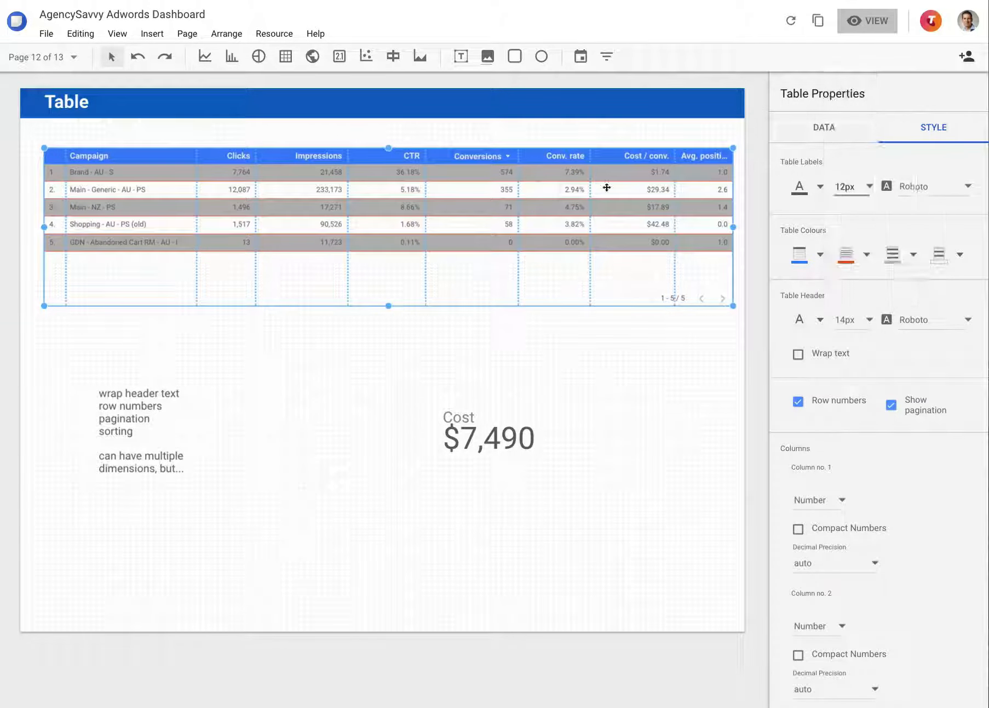
pyautogui.click(861, 196)
pyautogui.click(851, 251)
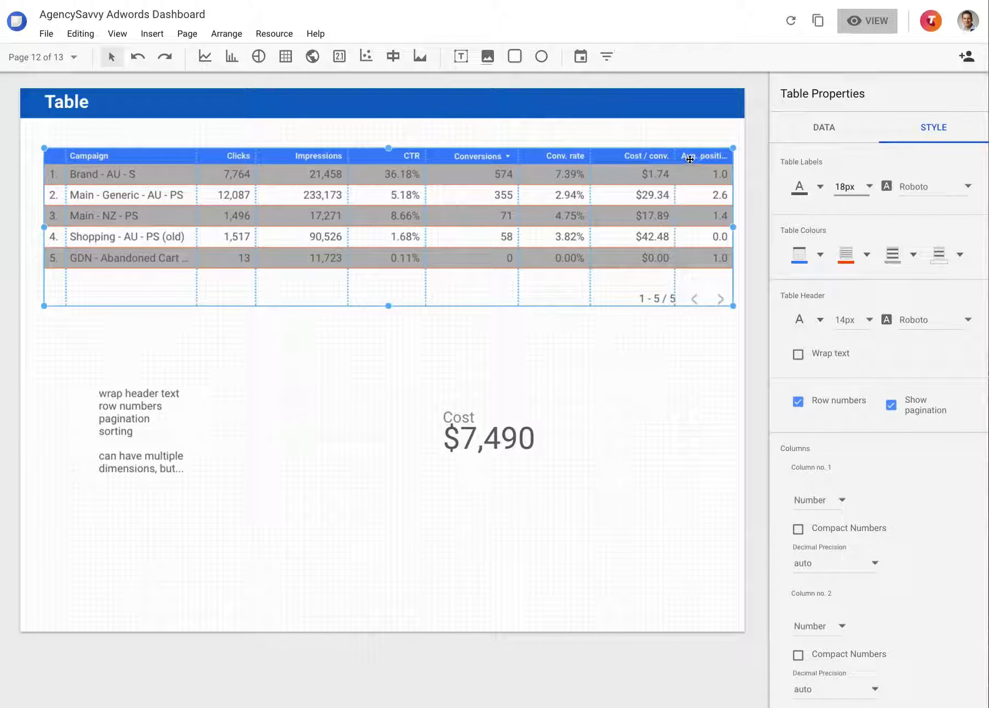
# Narrow the Avg. position column slightly, turn on header text wrapping, and widen the column until its header fits on one line
pyautogui.moveTo(678, 156)
pyautogui.mouseDown()
pyautogui.moveTo(655, 155)
pyautogui.moveTo(680, 155)
pyautogui.mouseUp()
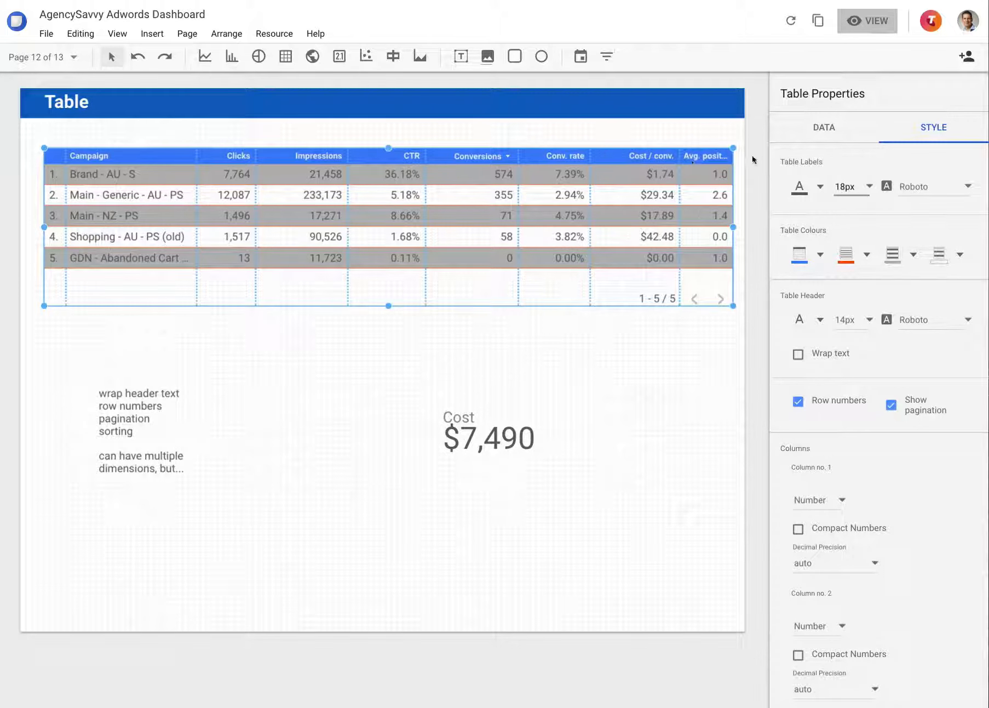
pyautogui.click(831, 358)
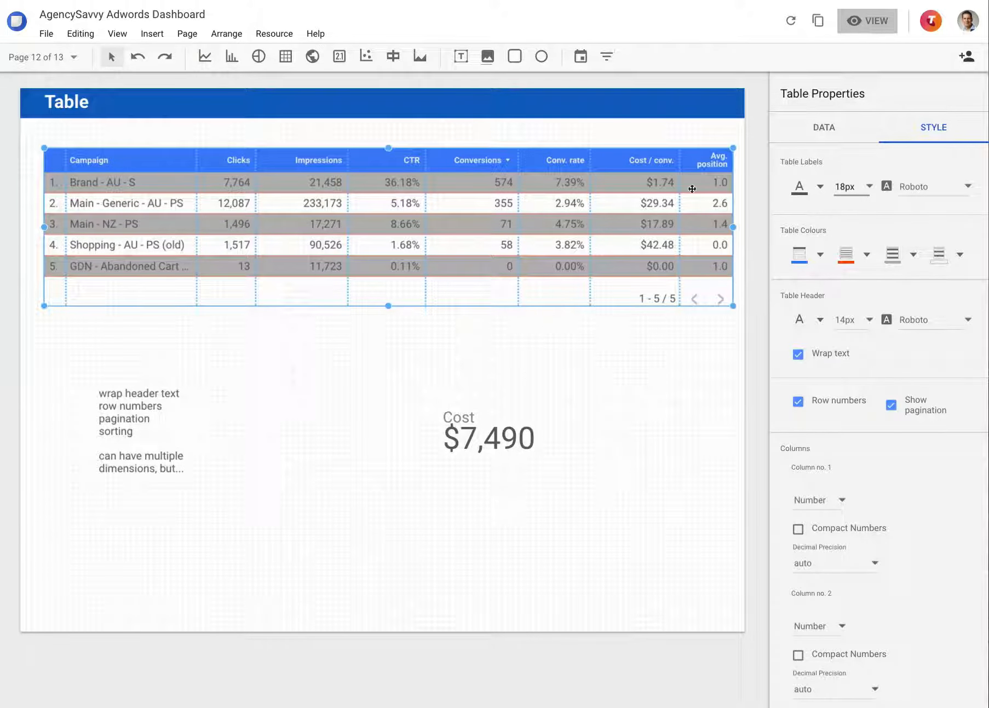
pyautogui.moveTo(681, 184); pyautogui.dragTo(669, 176)
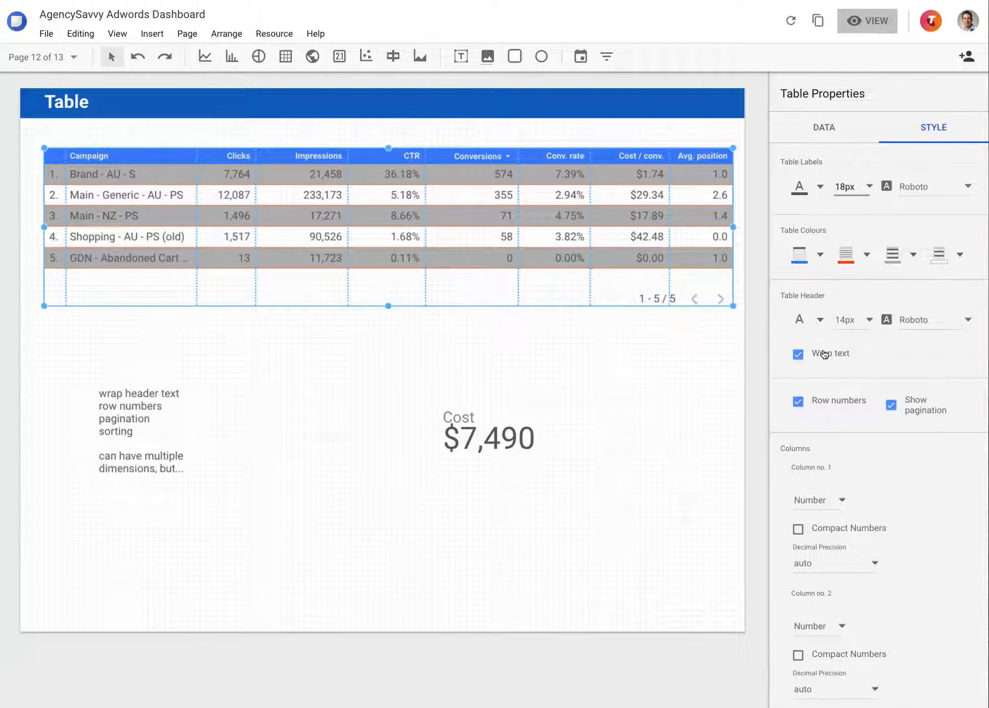
# Try displaying the table's Clicks column as a heat map and as bars
pyautogui.scroll(-4, 824, 354)
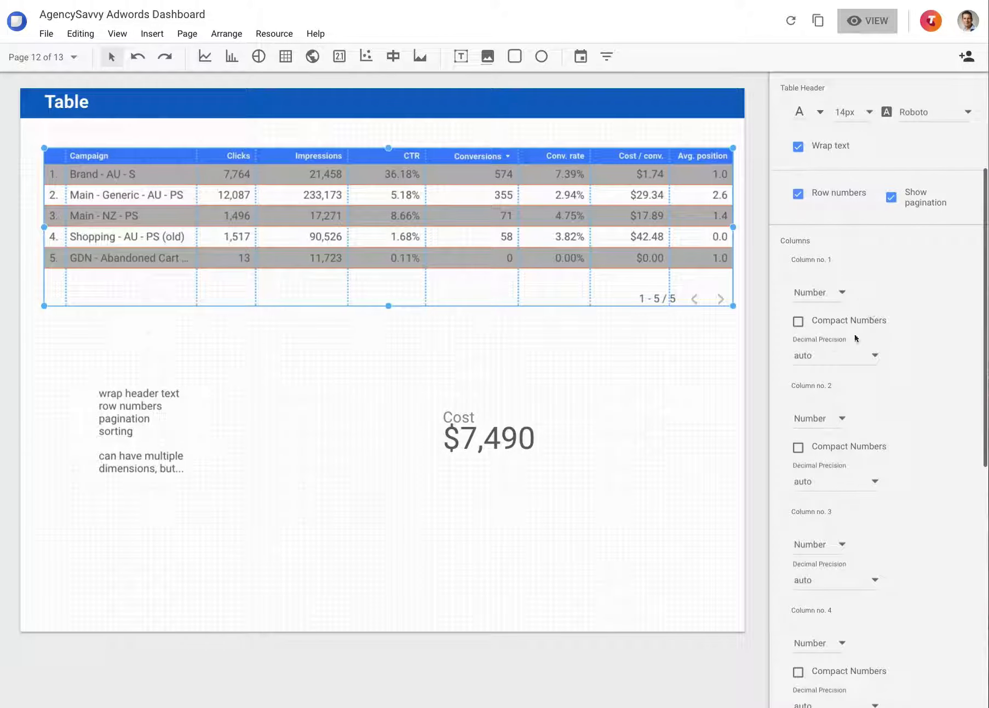
pyautogui.click(842, 294)
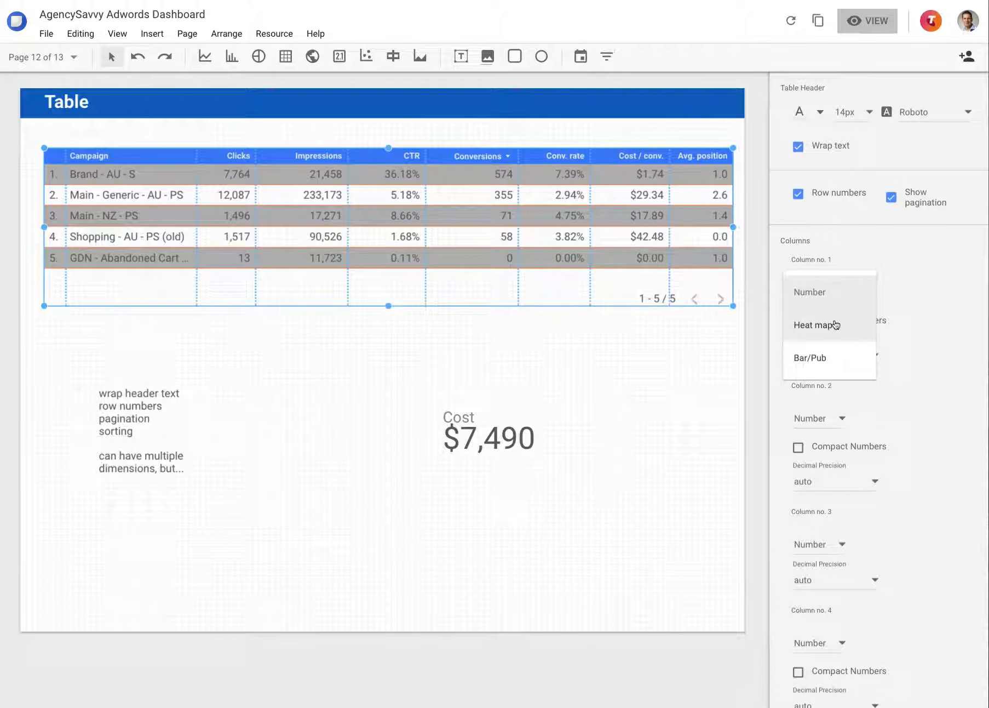
pyautogui.click(937, 317)
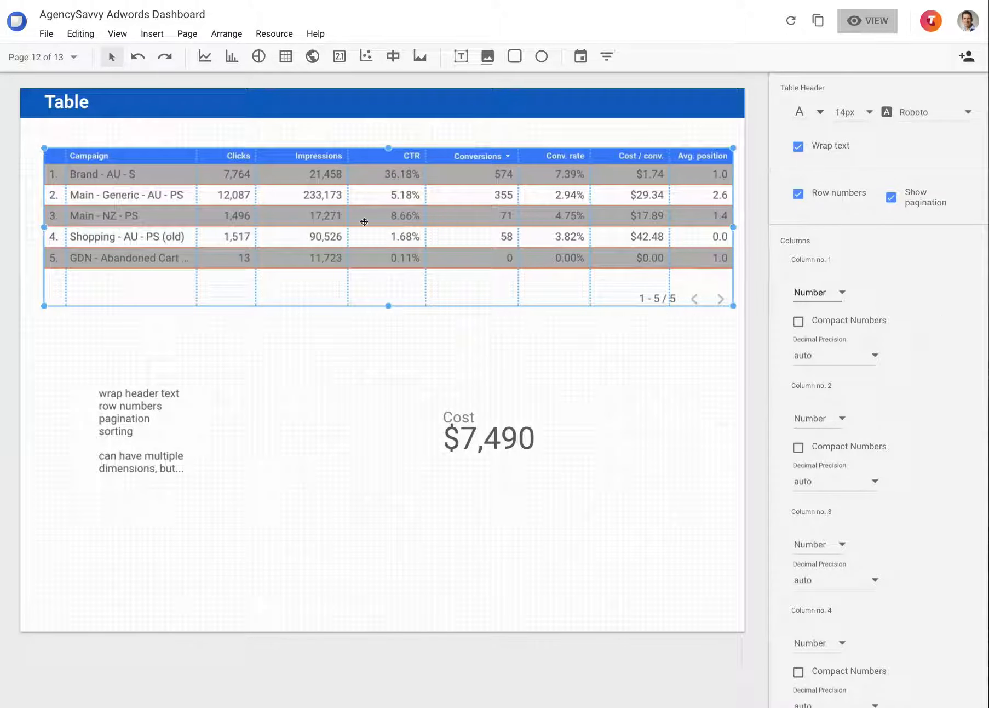
pyautogui.click(846, 356)
pyautogui.click(935, 351)
pyautogui.click(839, 292)
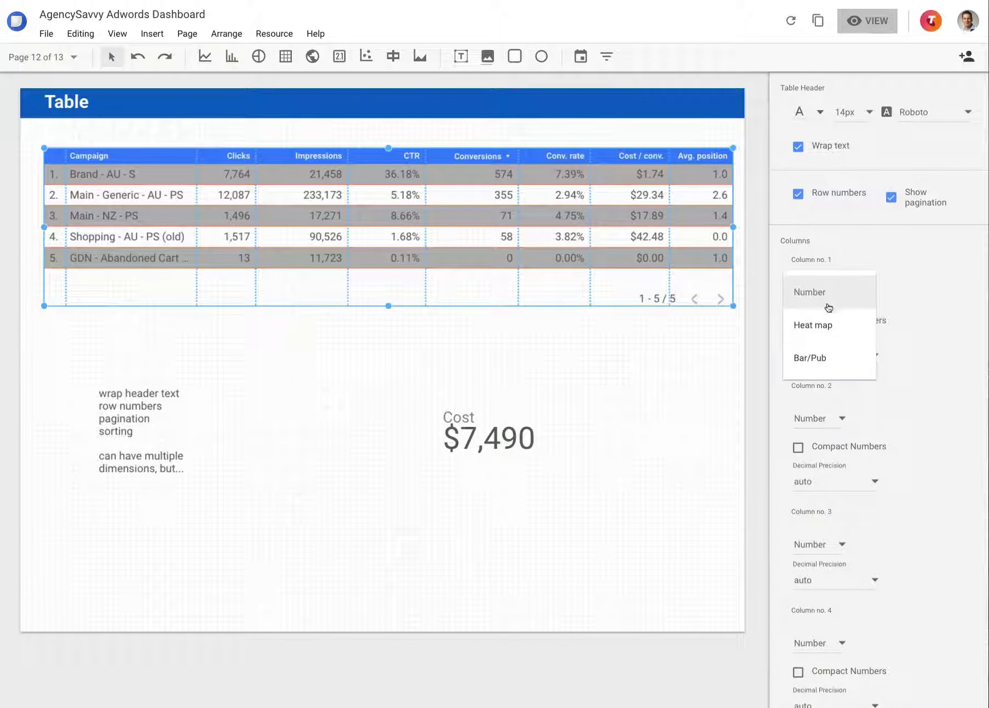
pyautogui.click(819, 327)
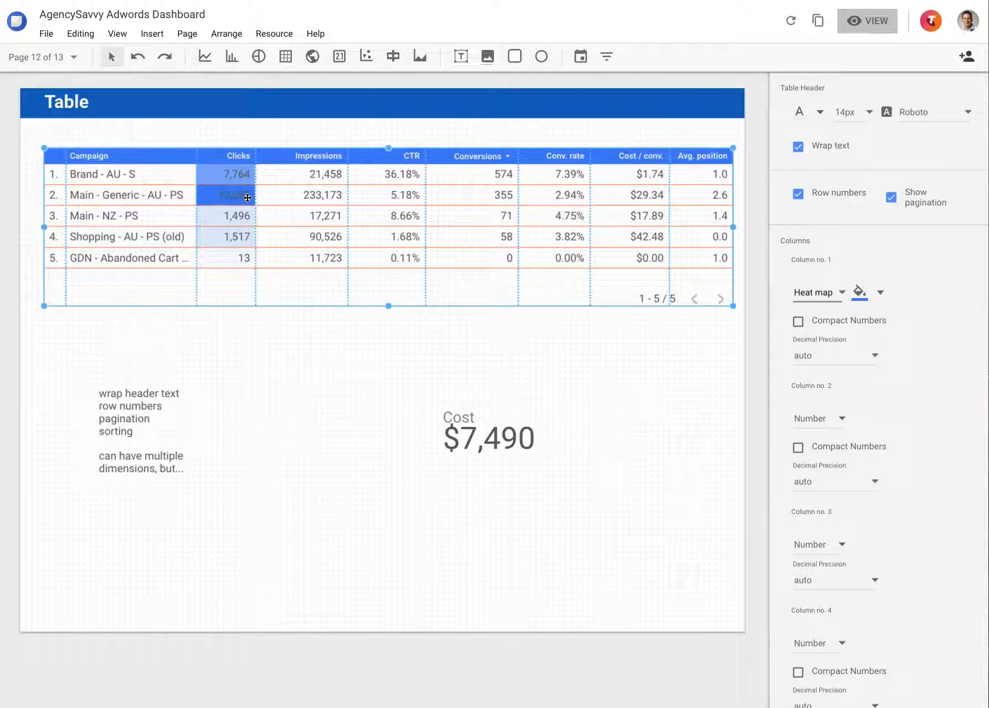
pyautogui.click(824, 294)
pyautogui.click(810, 326)
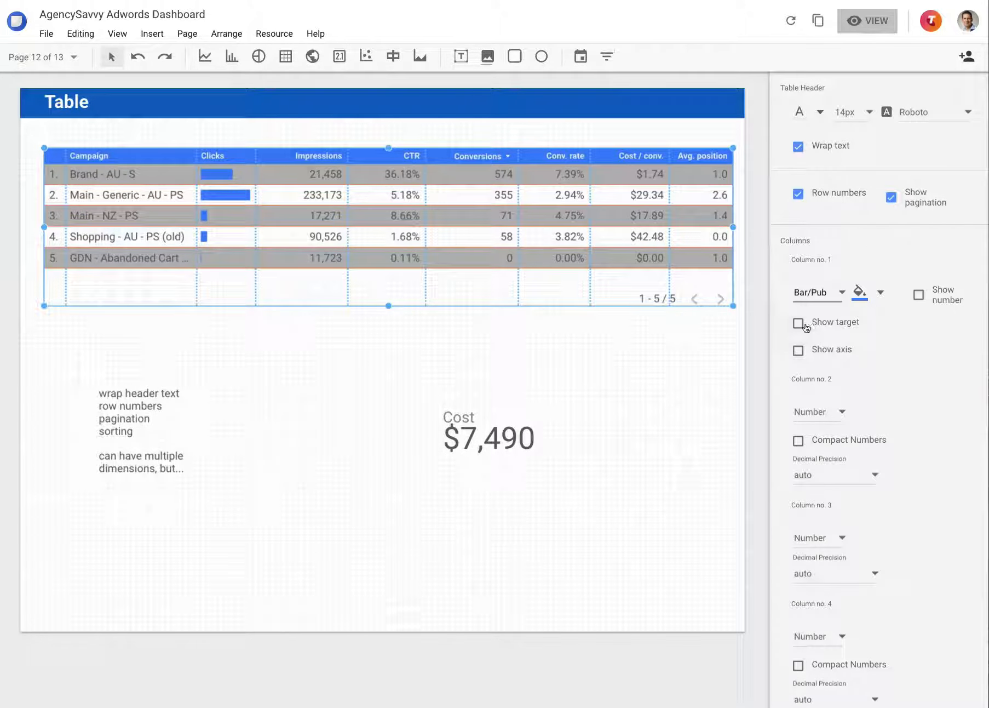
# Reselect the table and return its Clicks column to the Number display
pyautogui.click(340, 330)
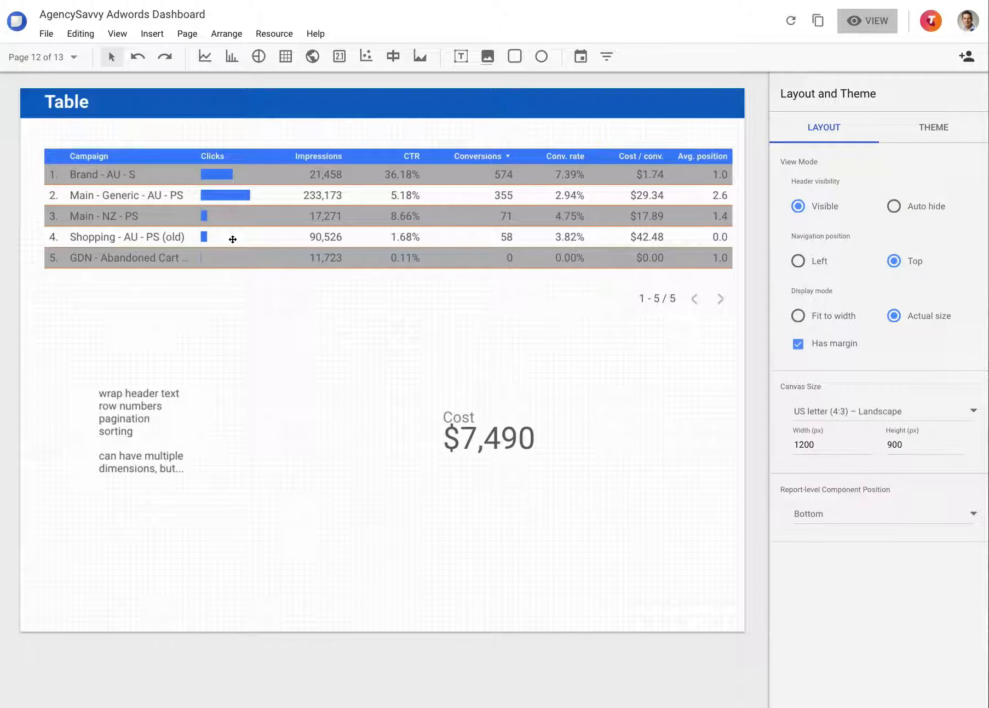
pyautogui.click(389, 196)
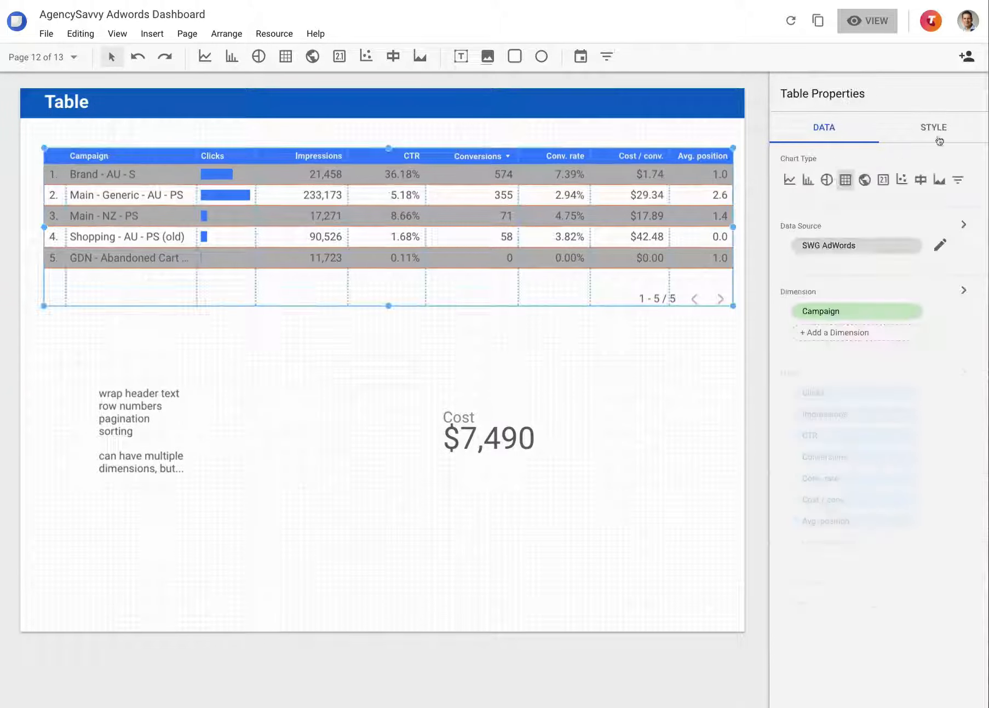
pyautogui.click(940, 130)
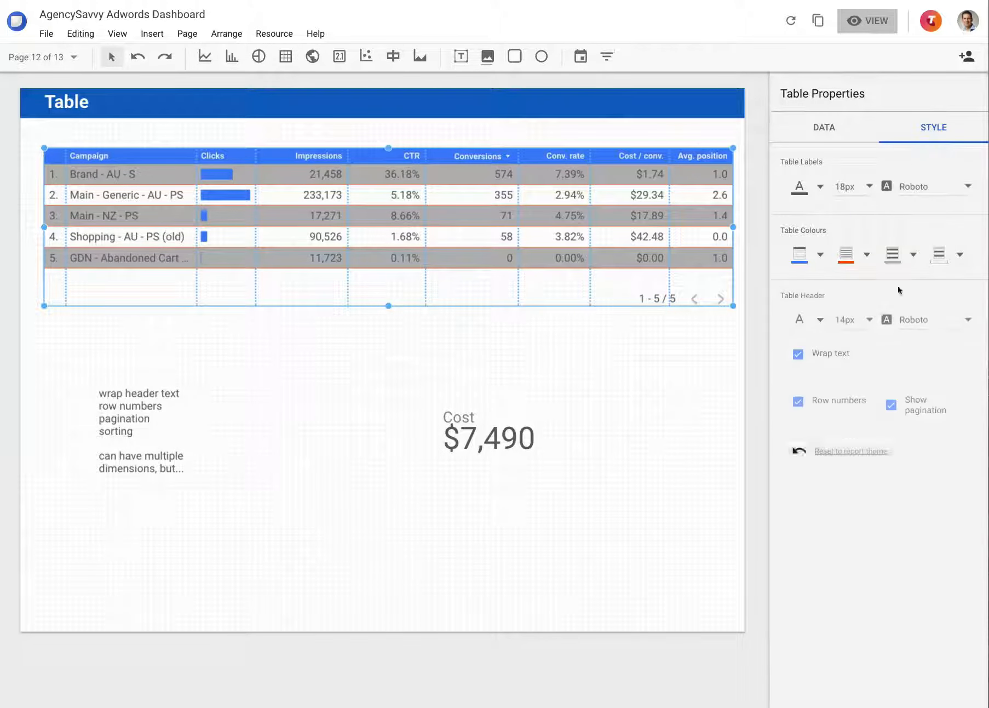
pyautogui.scroll(-4, 838, 451)
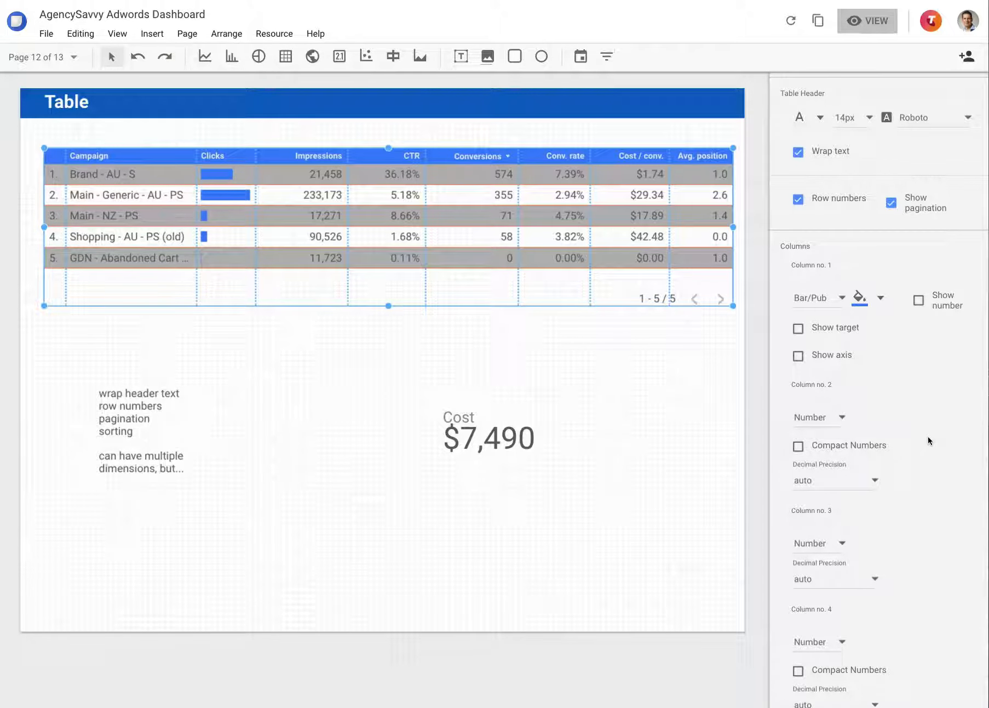
pyautogui.click(835, 300)
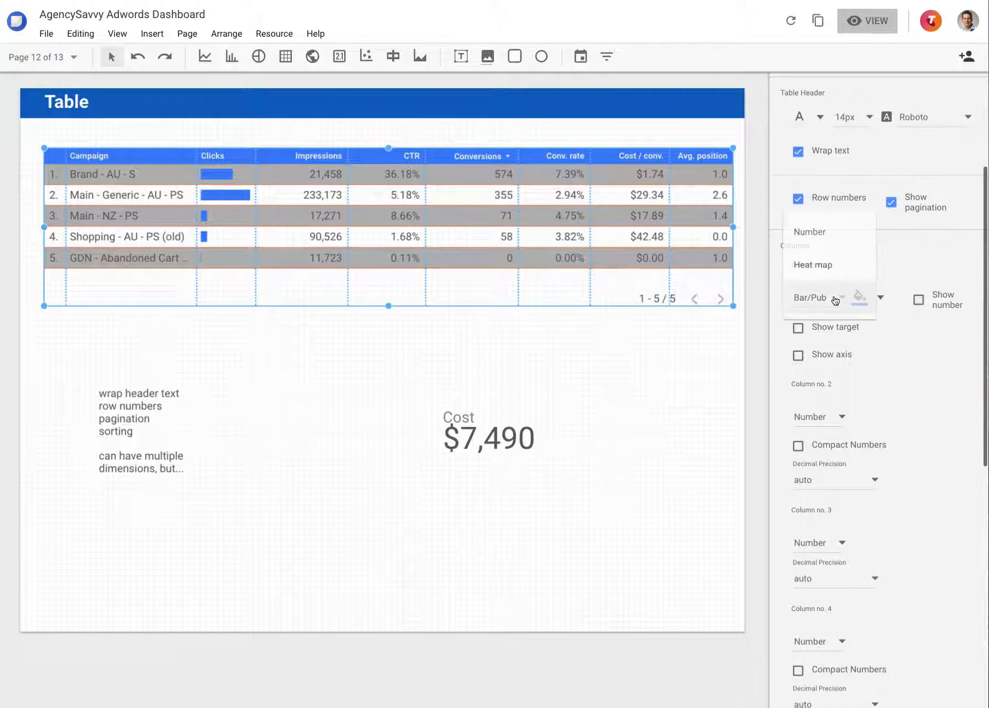
pyautogui.click(816, 229)
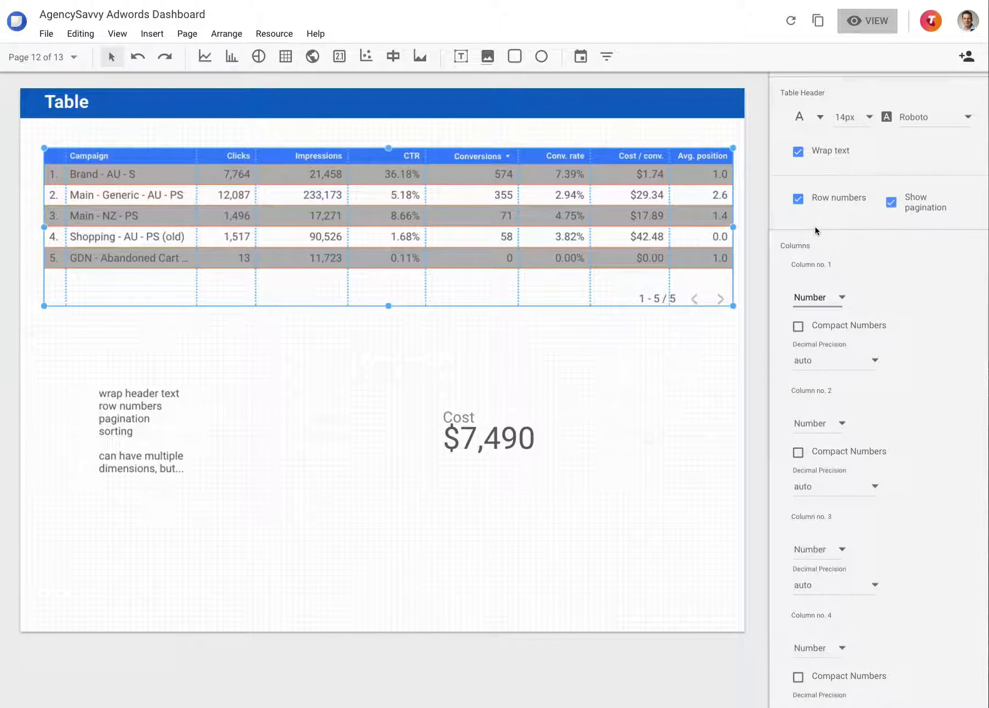
# Try to reset the table's styling to the report theme and return to its label and colour settings
pyautogui.scroll(-2, 953, 401)
pyautogui.scroll(-2, 953, 401)
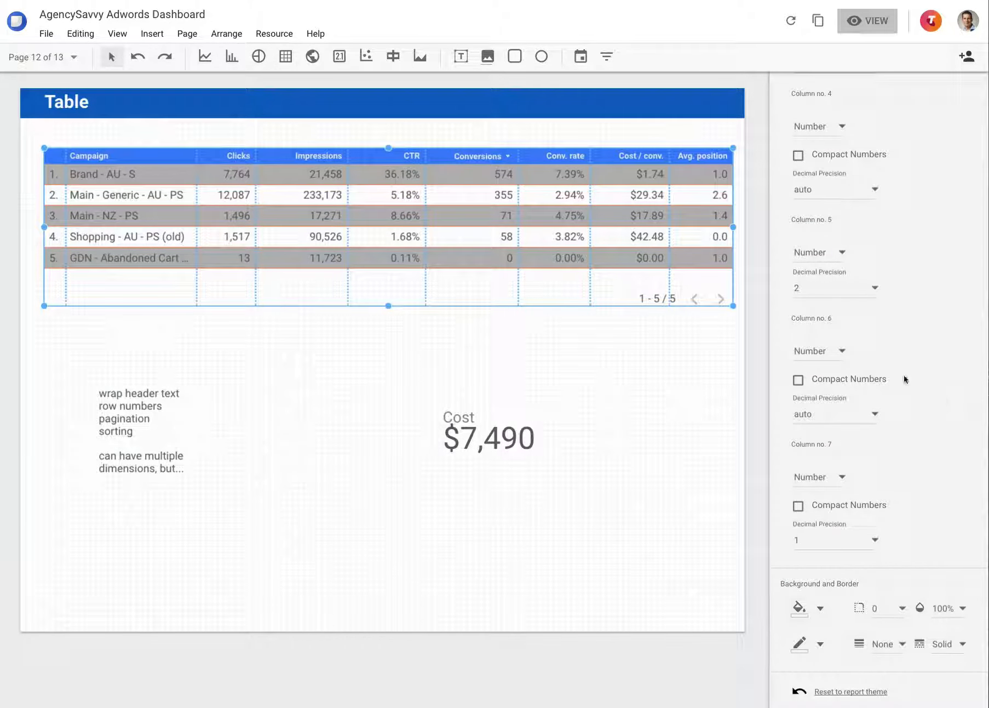
pyautogui.click(827, 692)
pyautogui.scroll(10, 835, 454)
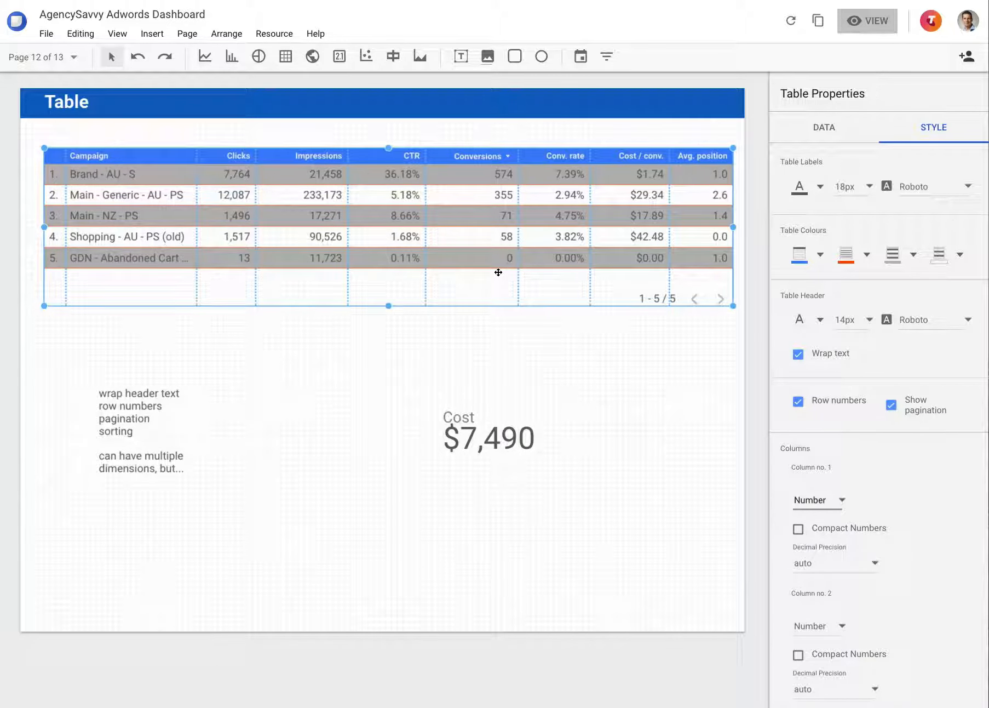
pyautogui.click(912, 0)
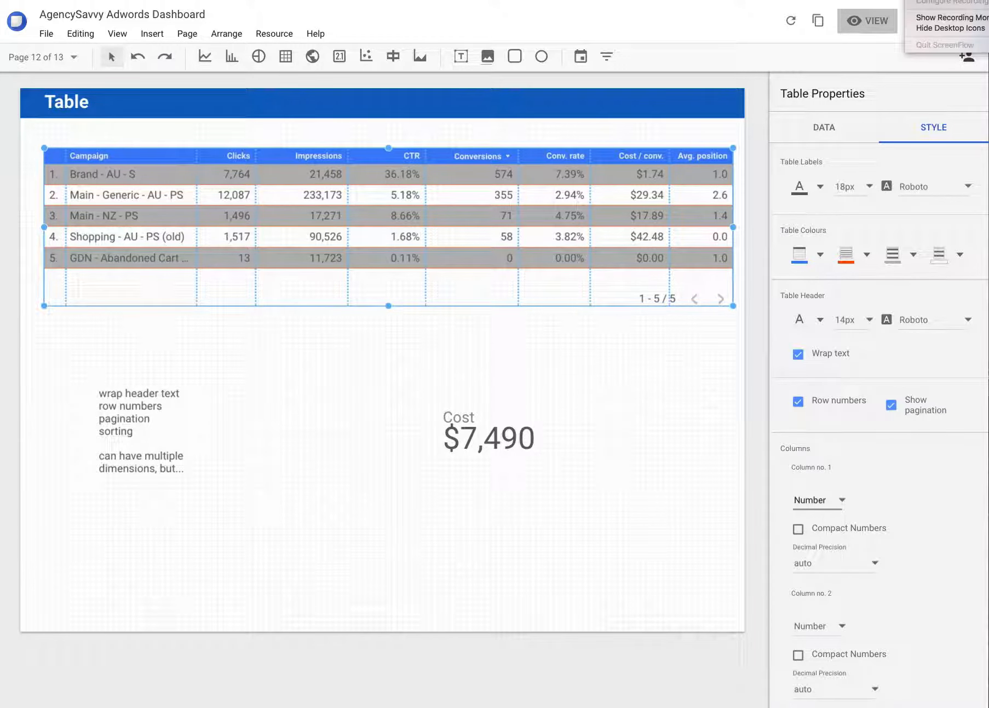